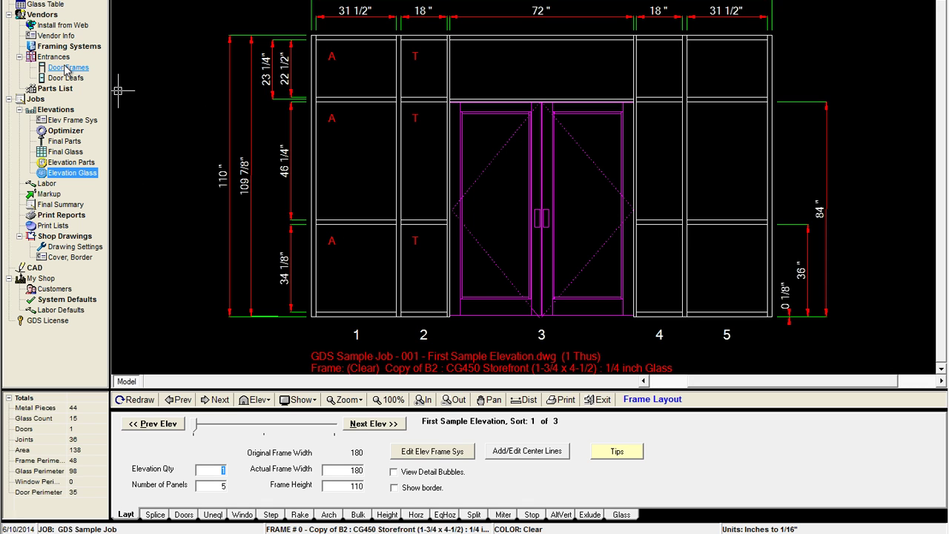
Look through the list of entrance configurations and close it.
click(53, 57)
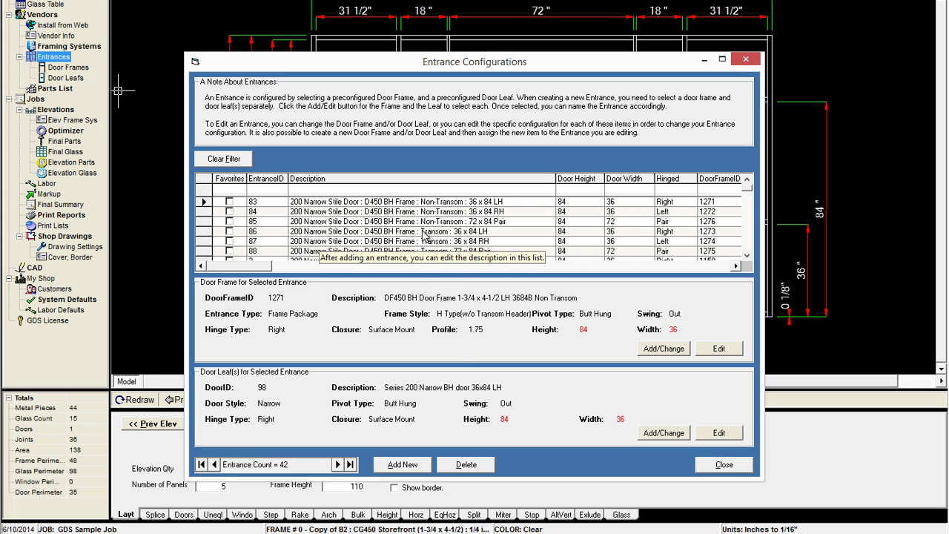
scroll(425, 234, down, 5)
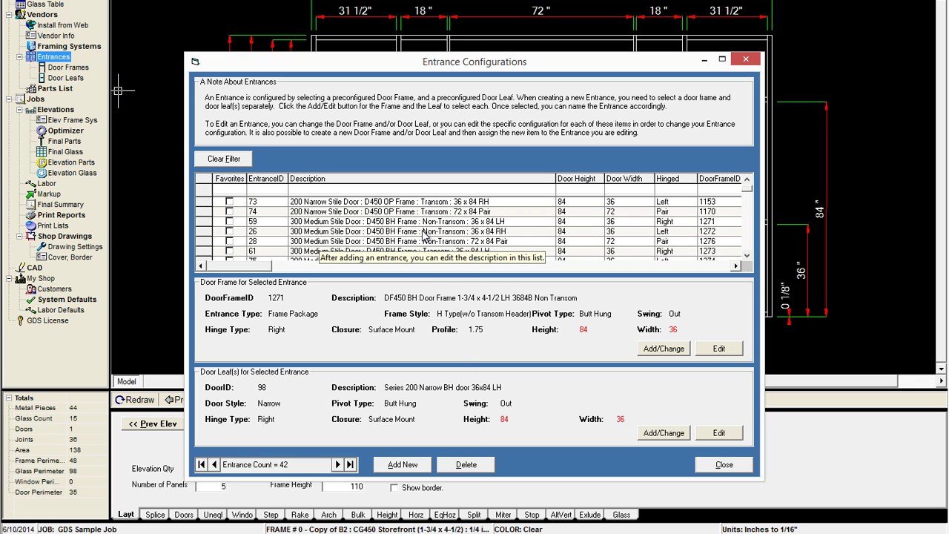
scroll(425, 234, down, 3)
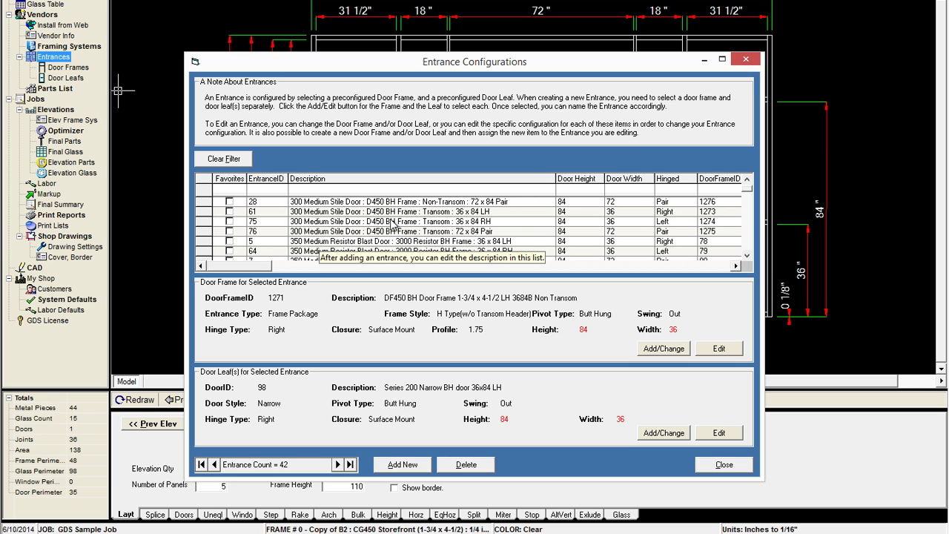
scroll(385, 234, down, 1)
scroll(385, 235, down, 5)
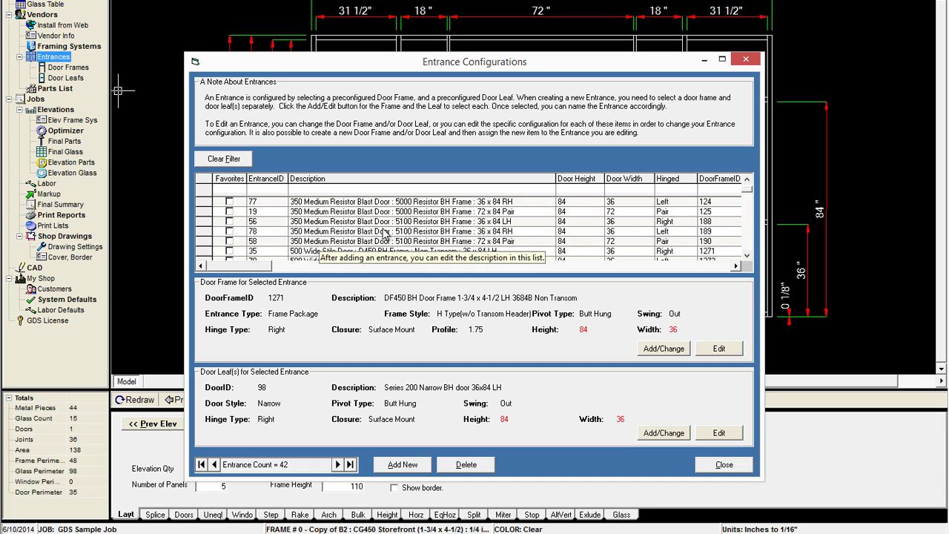
scroll(386, 235, up, 5)
scroll(386, 235, up, 6)
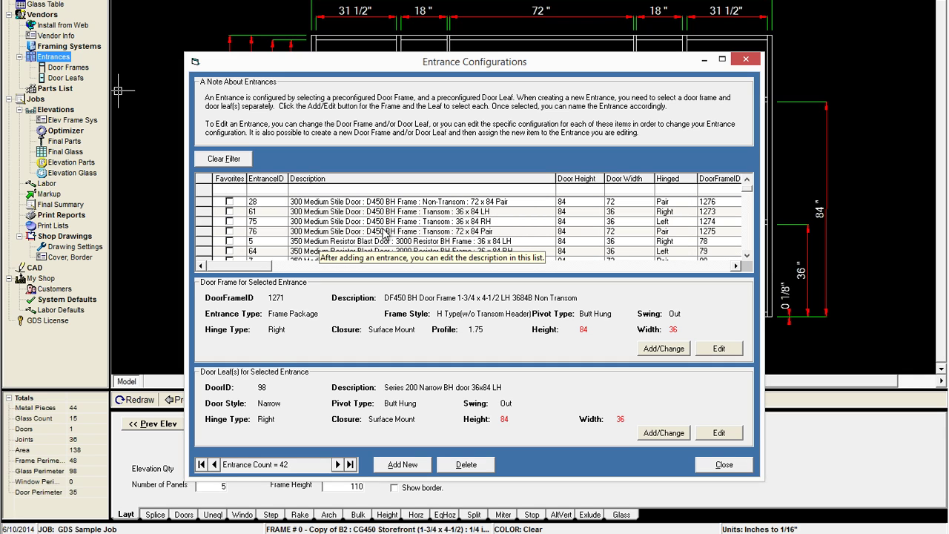
click(725, 467)
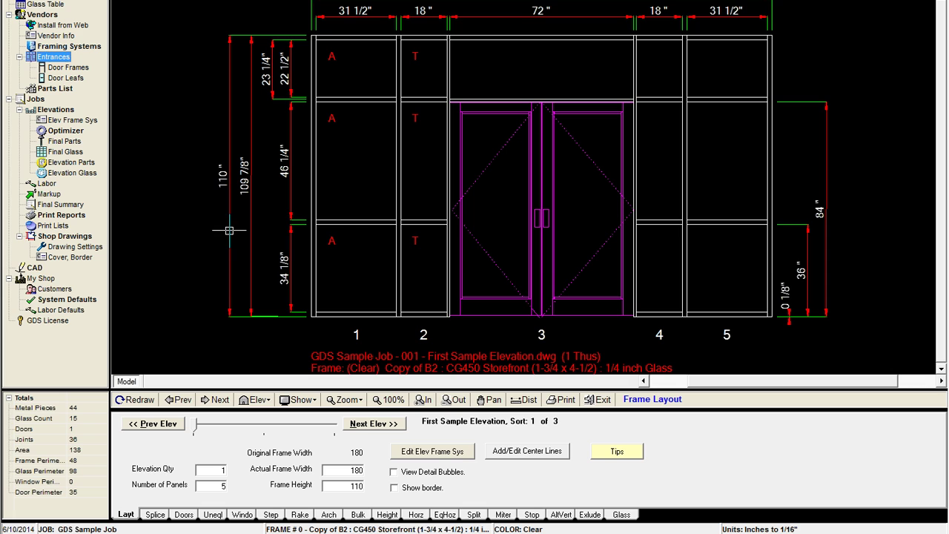
In the door frames list, remove the favorite mark from door frames 1271, 1440 and 1294.
click(83, 71)
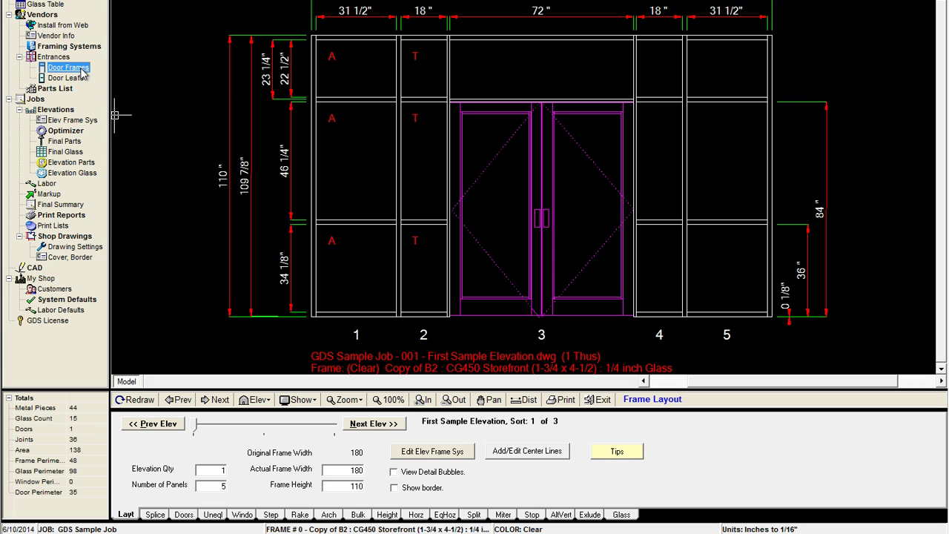
double_click(83, 71)
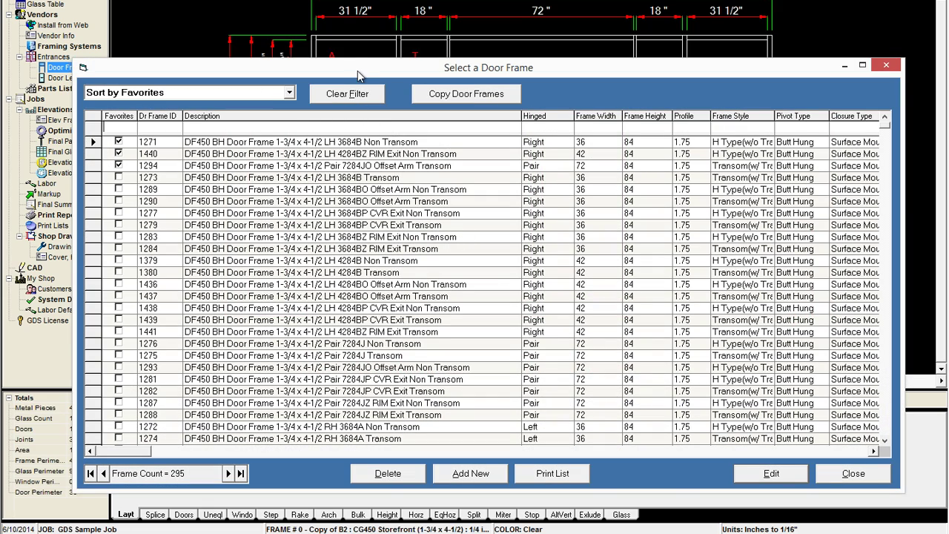
drag(352, 60, 344, 41)
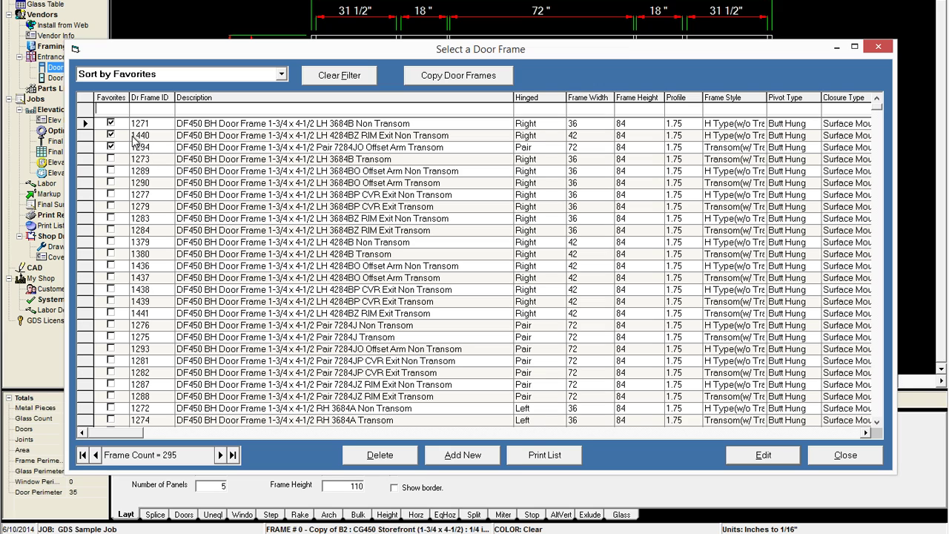
click(111, 123)
click(110, 135)
click(110, 147)
Sort the door frame list by description.
click(282, 75)
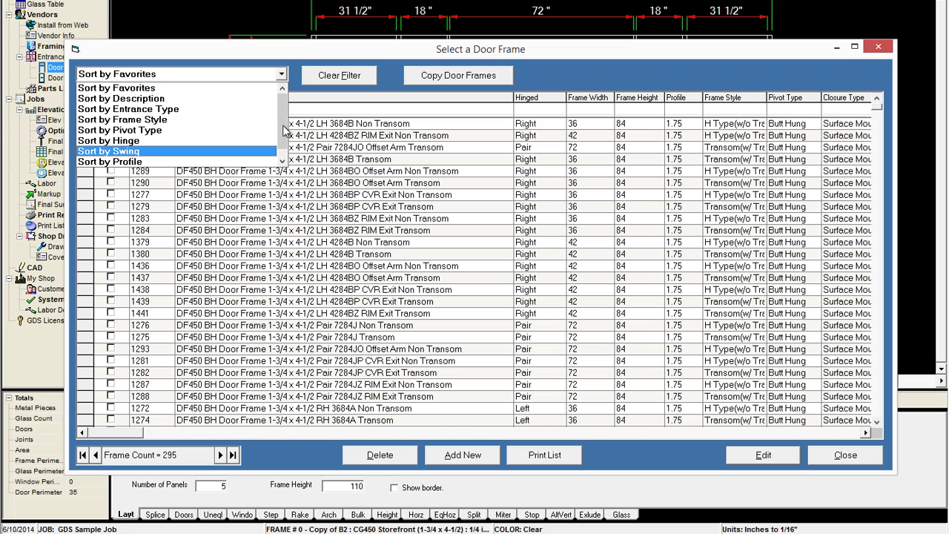
click(132, 99)
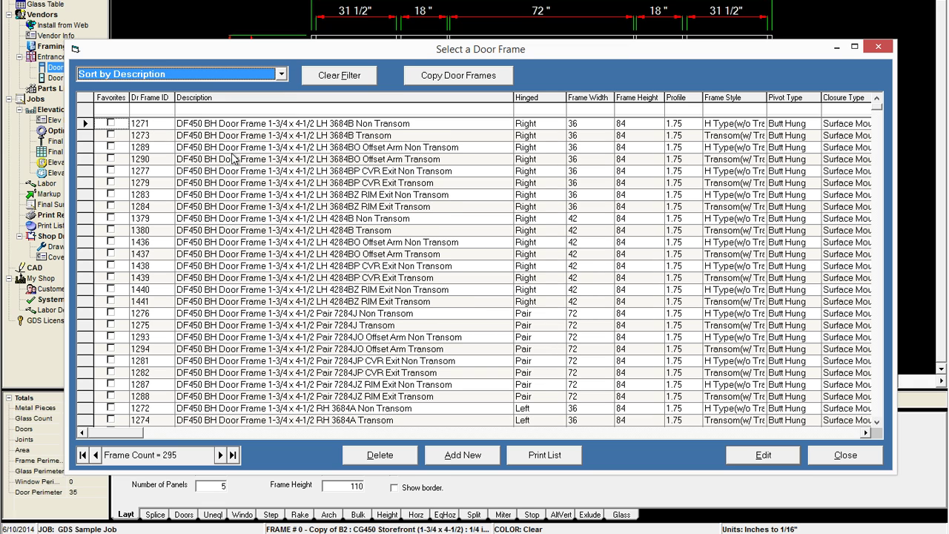
scroll(220, 115, down, 3)
scroll(226, 132, up, 4)
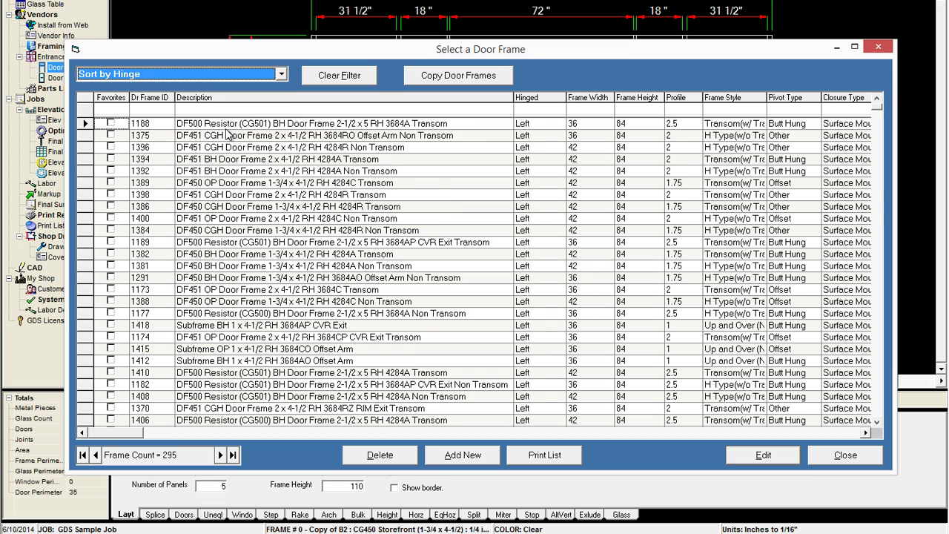
scroll(228, 131, up, 3)
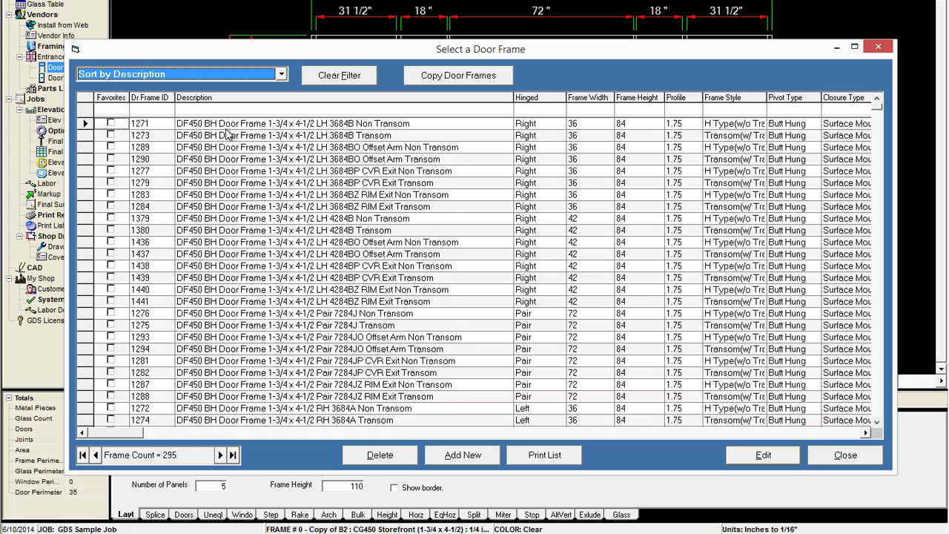
click(222, 72)
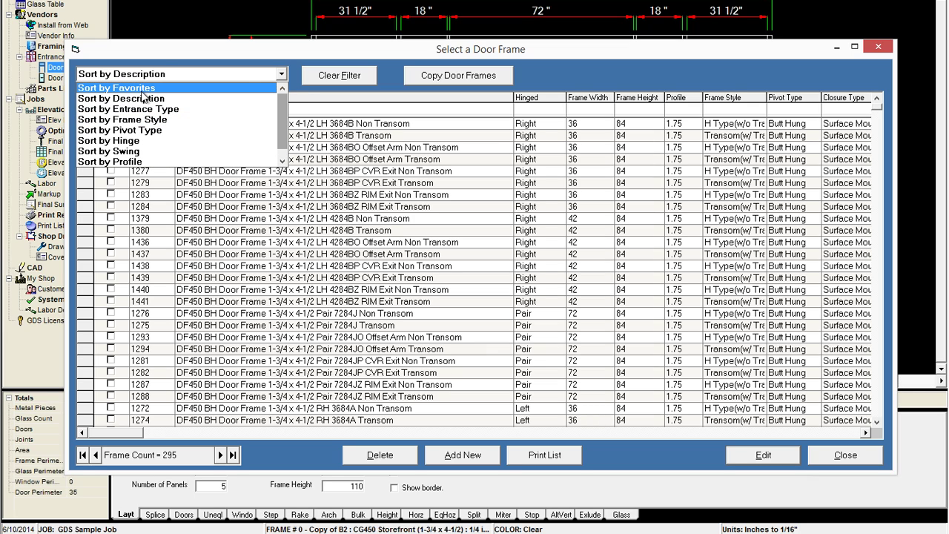
click(293, 58)
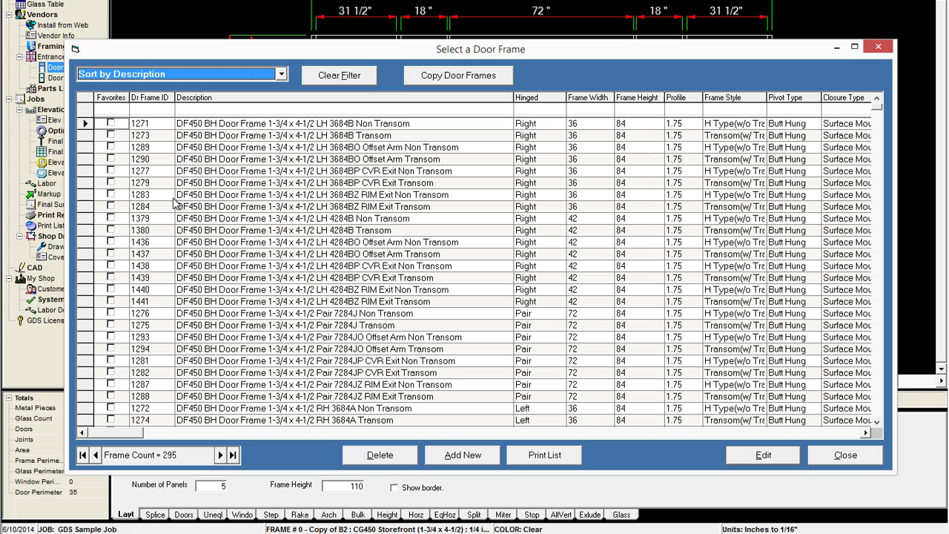
Filter the door frame list by frame style "h", profile 2 and frame width 72.
click(183, 316)
scroll(183, 323, down, 6)
scroll(183, 323, down, 3)
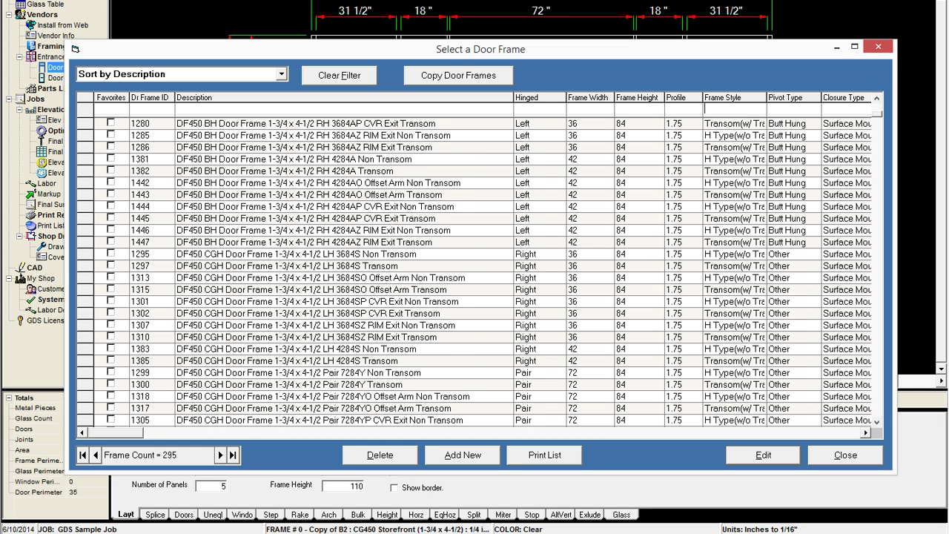
text(h)
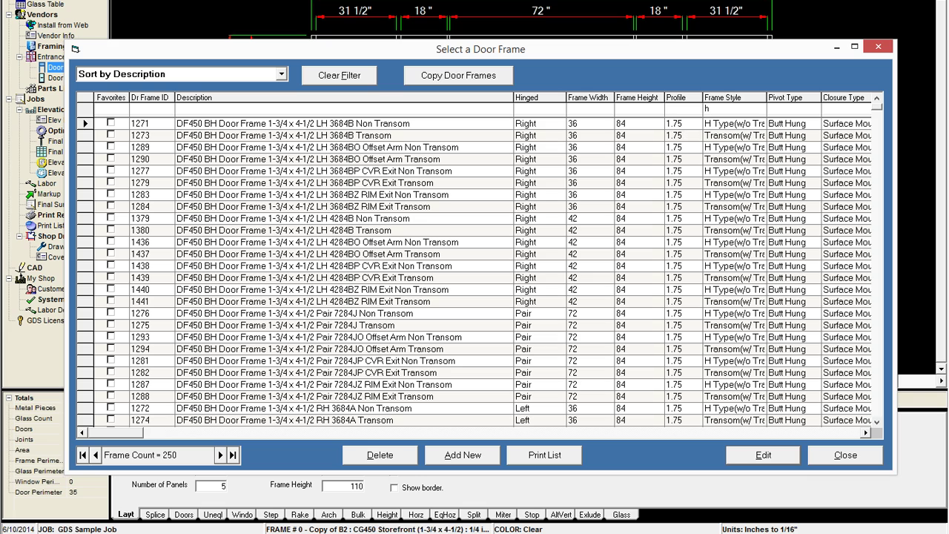
text(2)
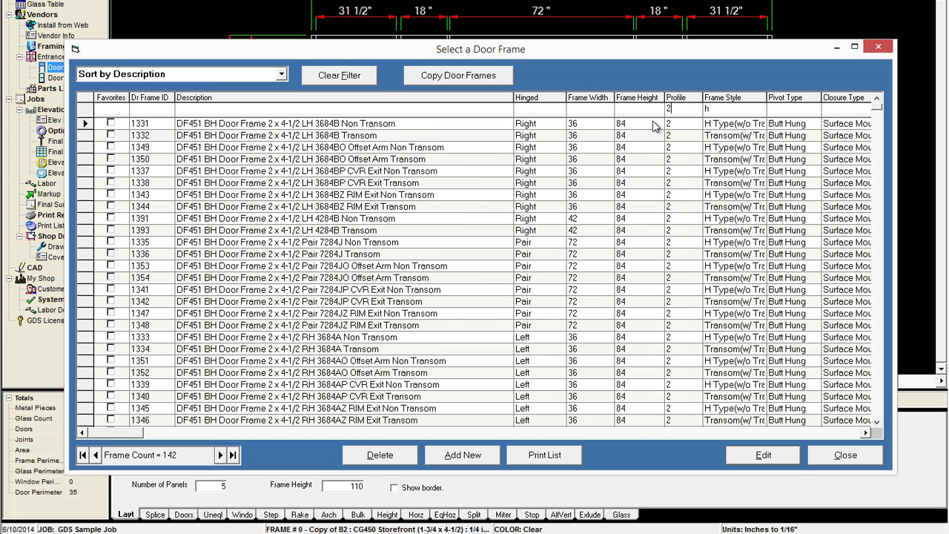
click(571, 113)
text(72)
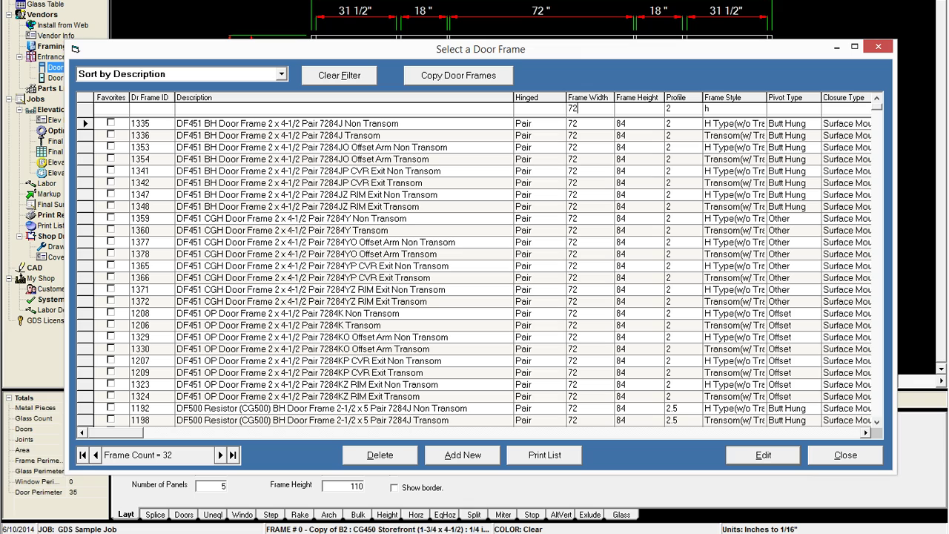
Try a frame width filter of 76 and return it to 72.
key(BackSpace)
text(76)
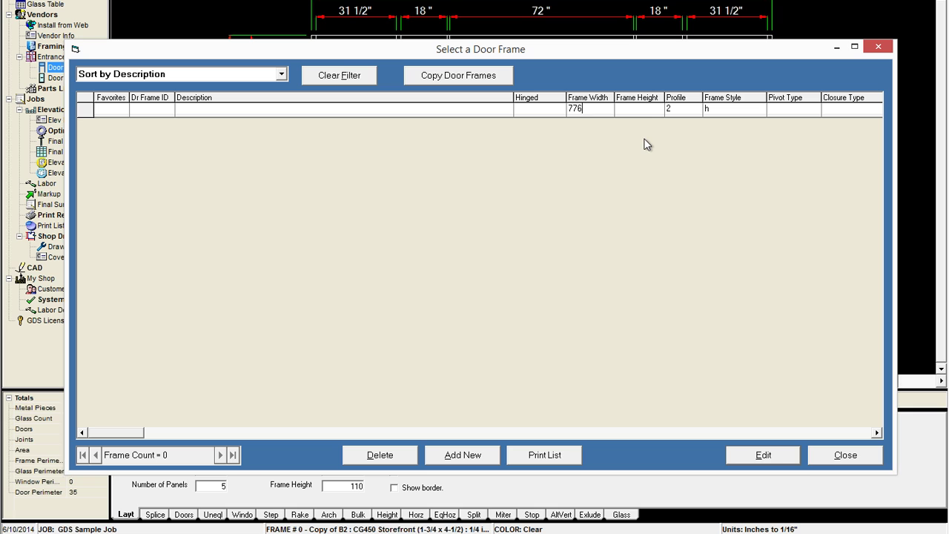
key(BackSpace)
text(6)
key(BackSpace)
text(2)
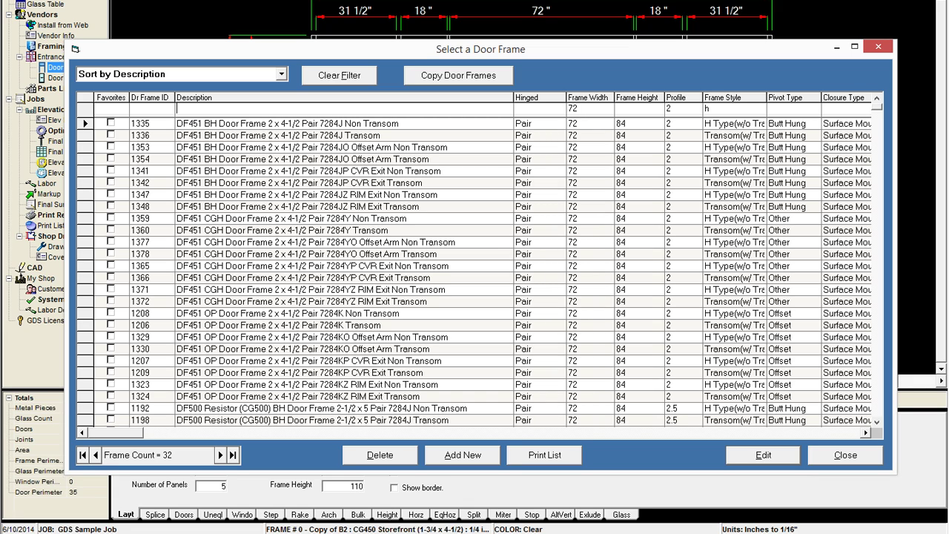
Narrow the door frames to descriptions containing "op" and mark door frame 1206 as a favorite.
text(op)
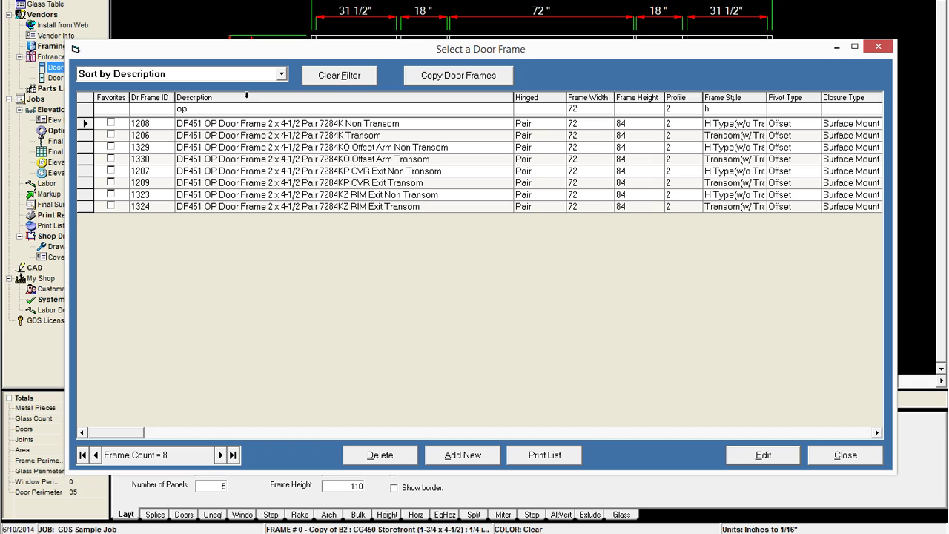
click(110, 135)
Clear the list filters and mark door frames 1380 and 1287 as favorites.
click(324, 74)
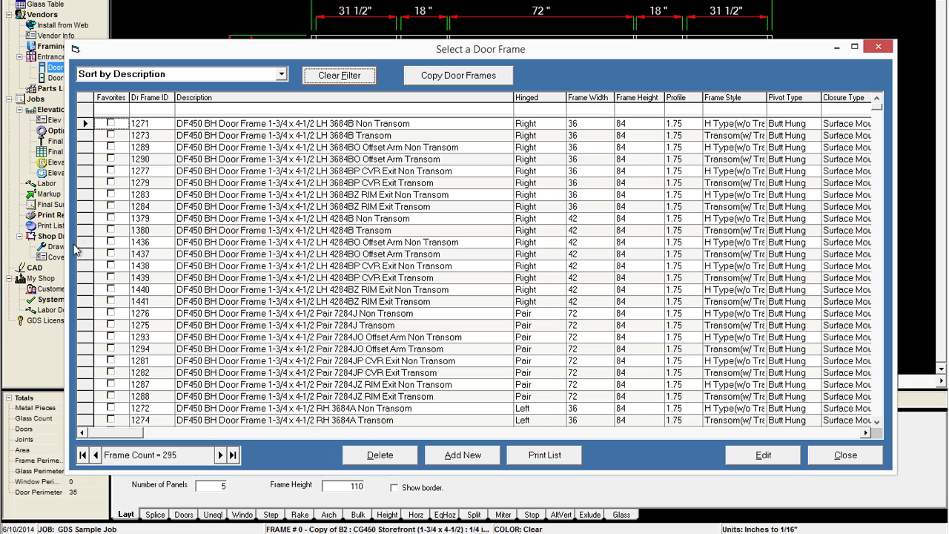
click(111, 230)
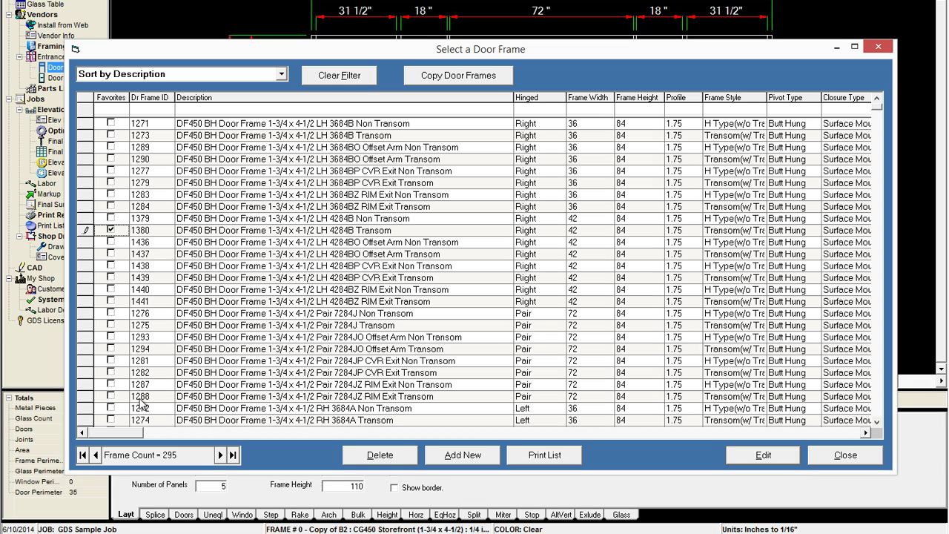
click(110, 384)
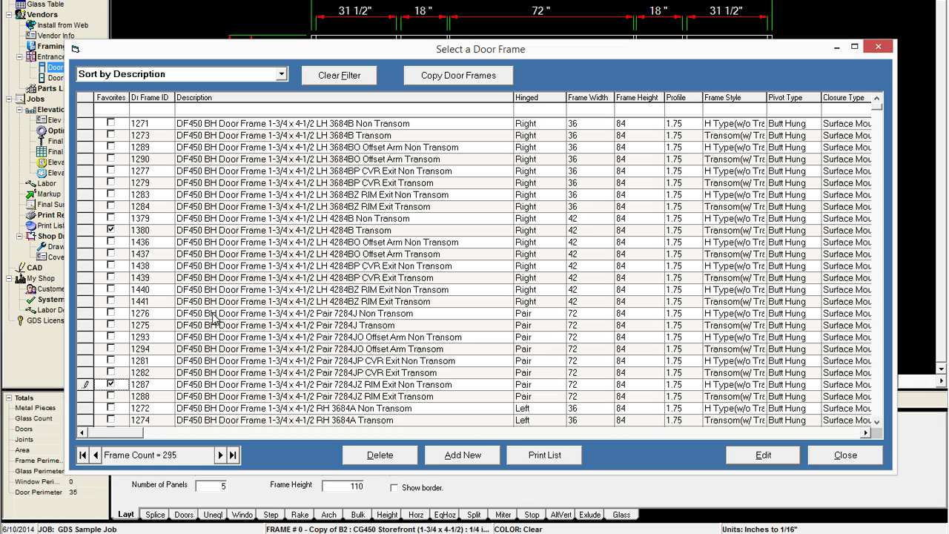
Sort the door frame list by favorites and refresh it by clearing the filter.
click(282, 74)
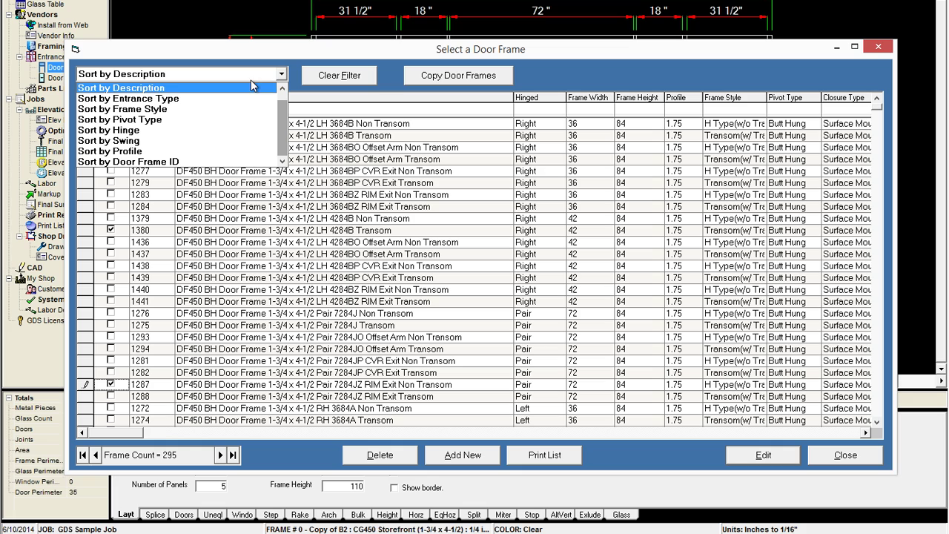
scroll(157, 89, up, 2)
click(156, 88)
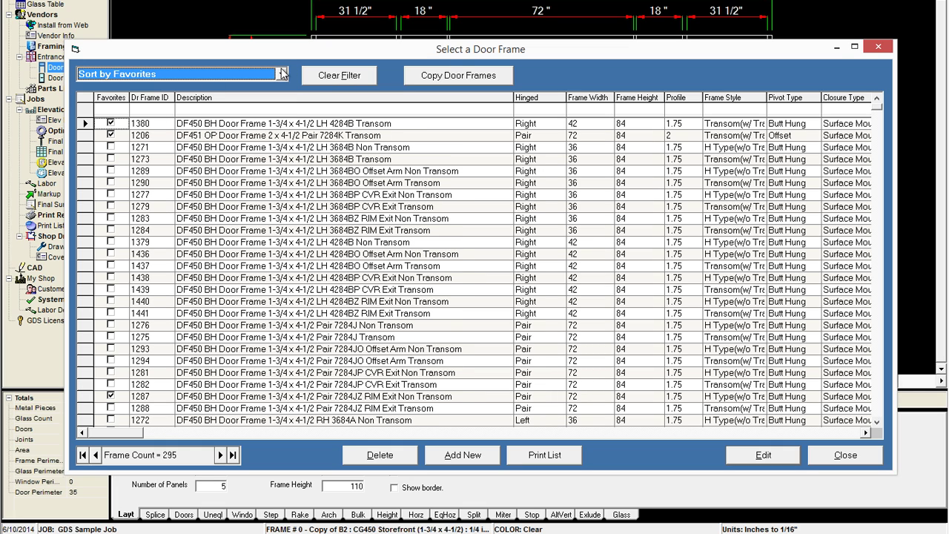
click(318, 75)
click(283, 74)
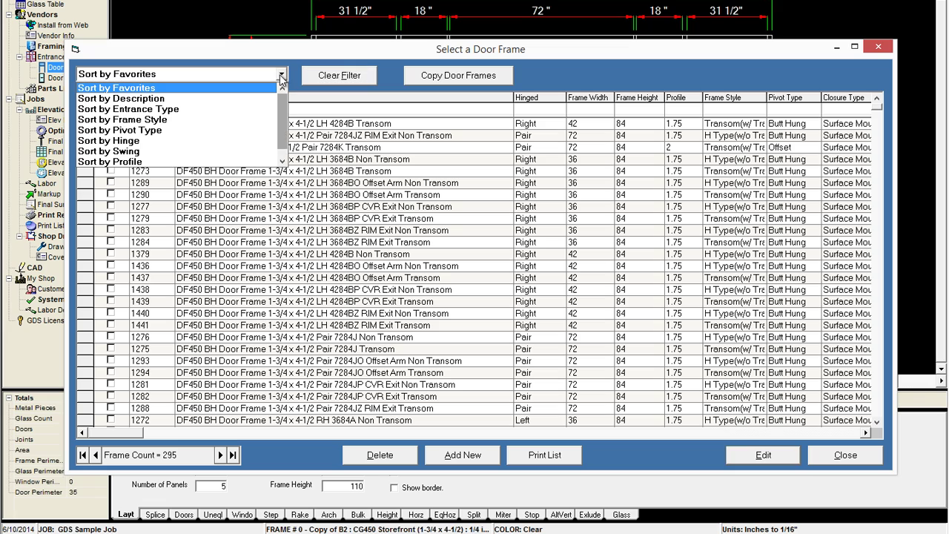
click(276, 58)
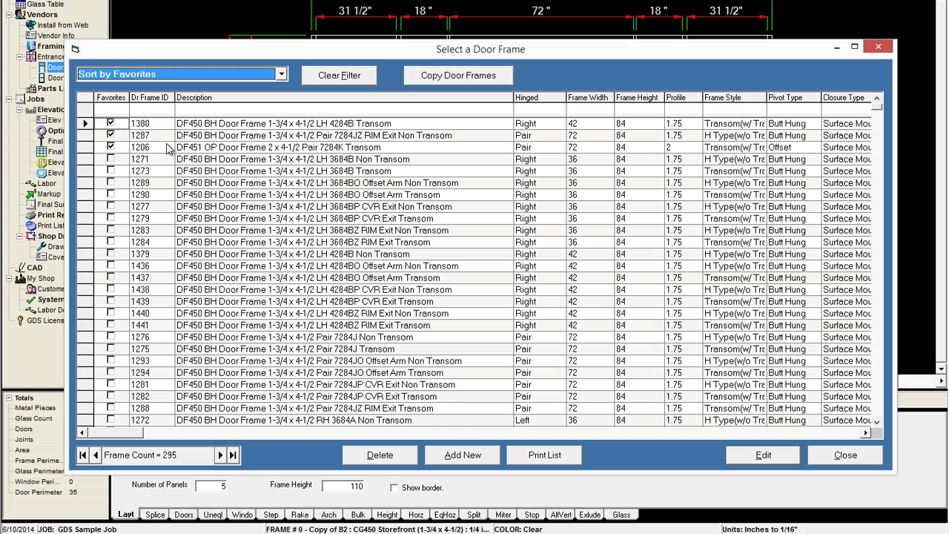
Open door frame 1206, examine its parts and stock lengths, and close its details and the door frame list.
click(111, 147)
double_click(85, 147)
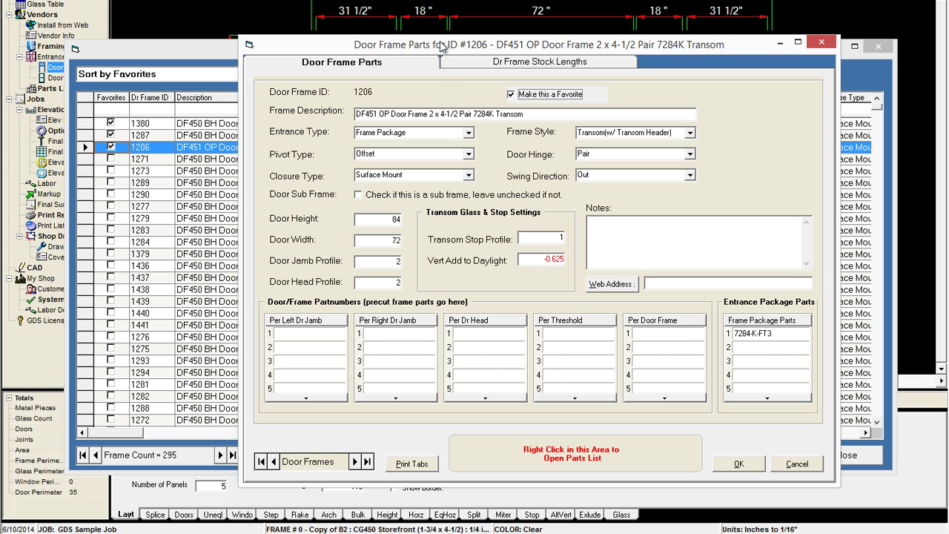
drag(413, 44, 356, 46)
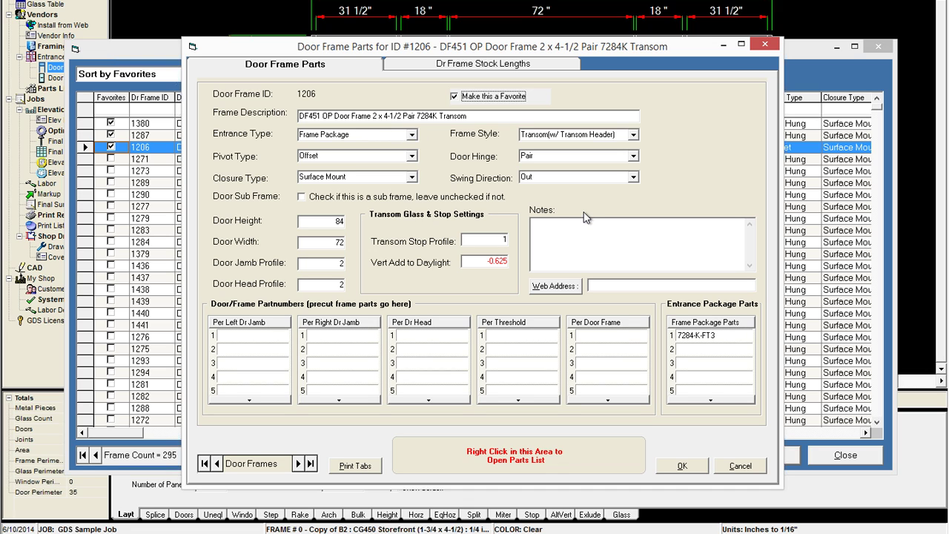
click(716, 335)
click(472, 65)
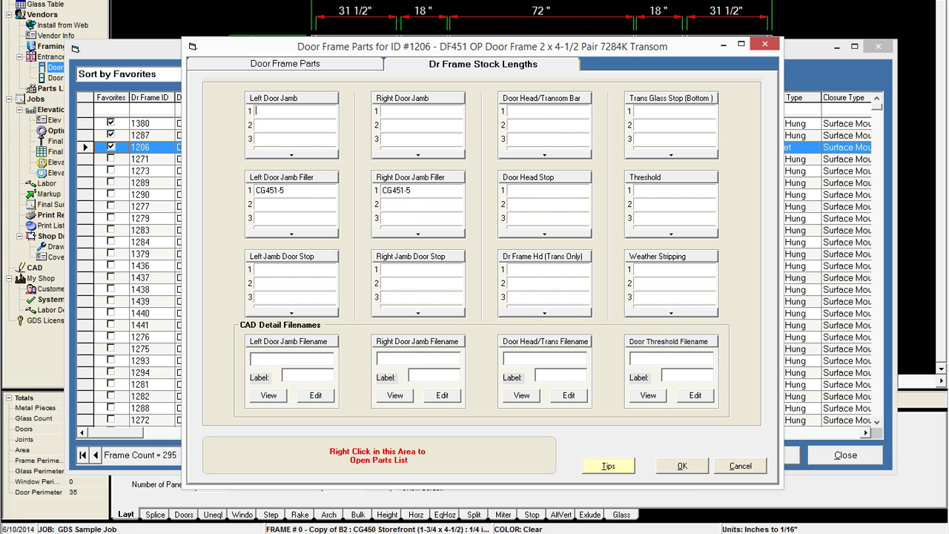
click(314, 65)
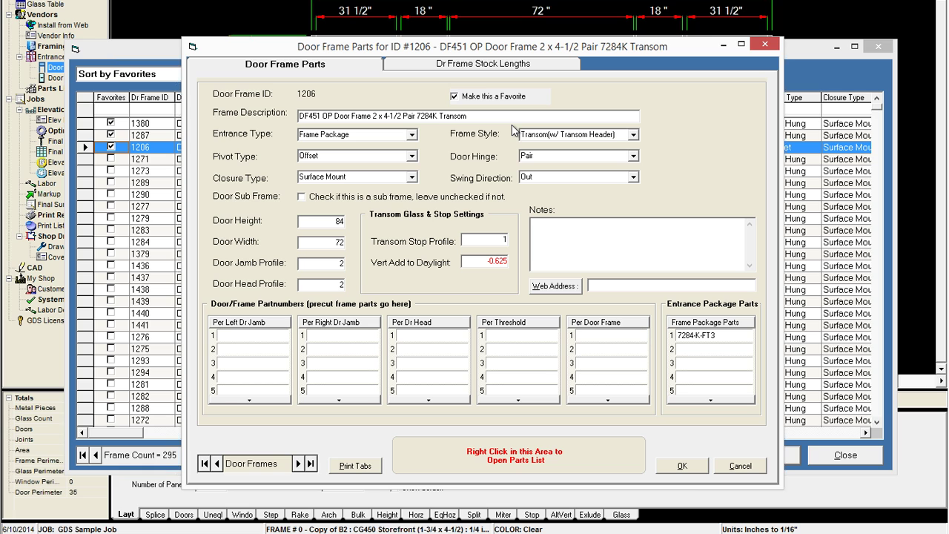
drag(534, 57, 536, 91)
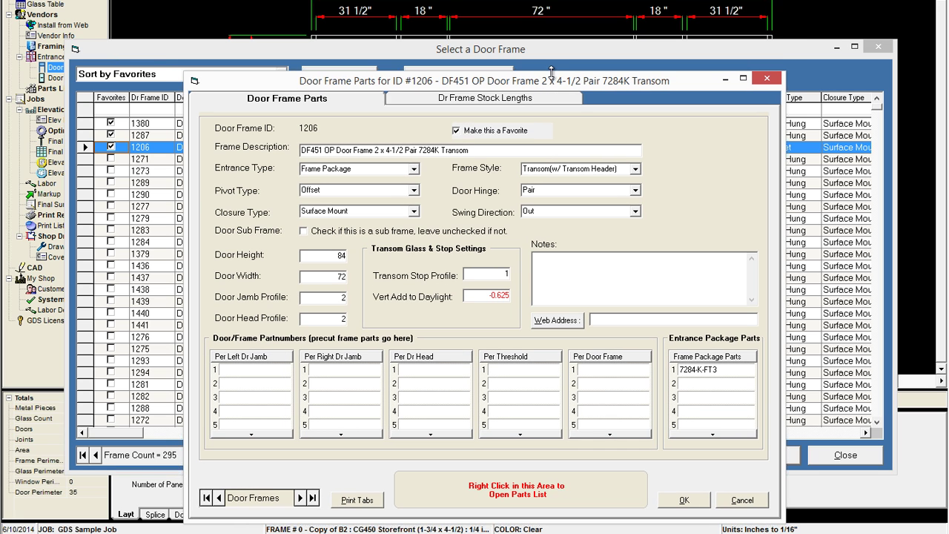
click(700, 501)
click(825, 460)
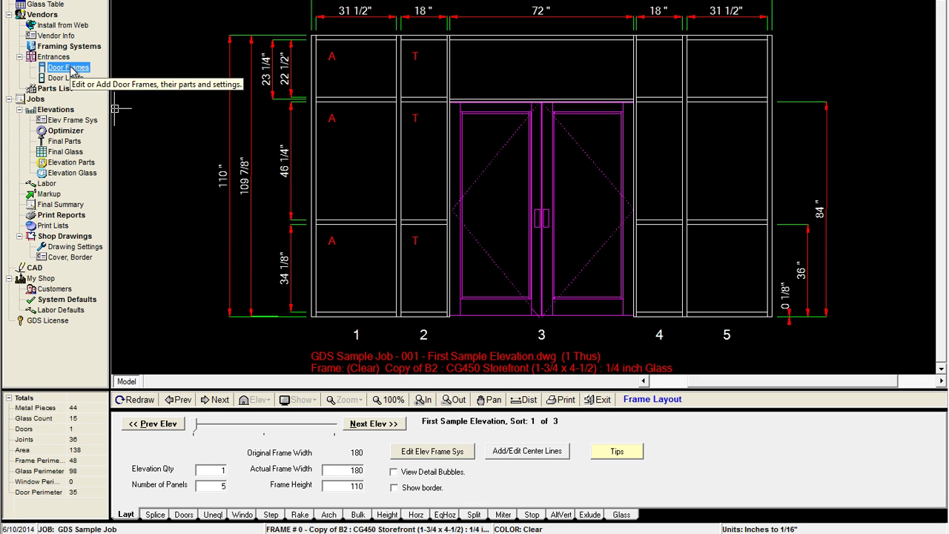
Open door frame 1206 from the door frame library, review its frame style options, and keep Transom(w/ Transom Header).
click(71, 69)
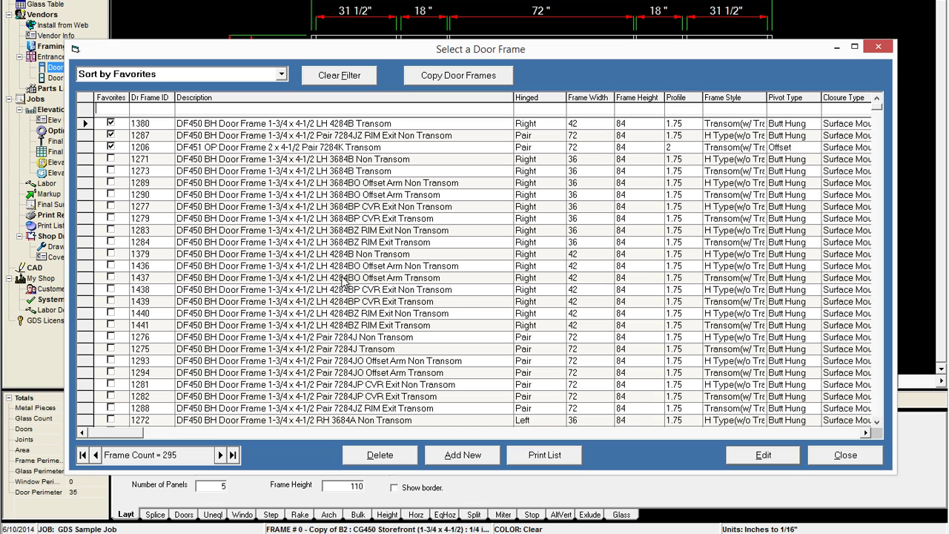
double_click(83, 146)
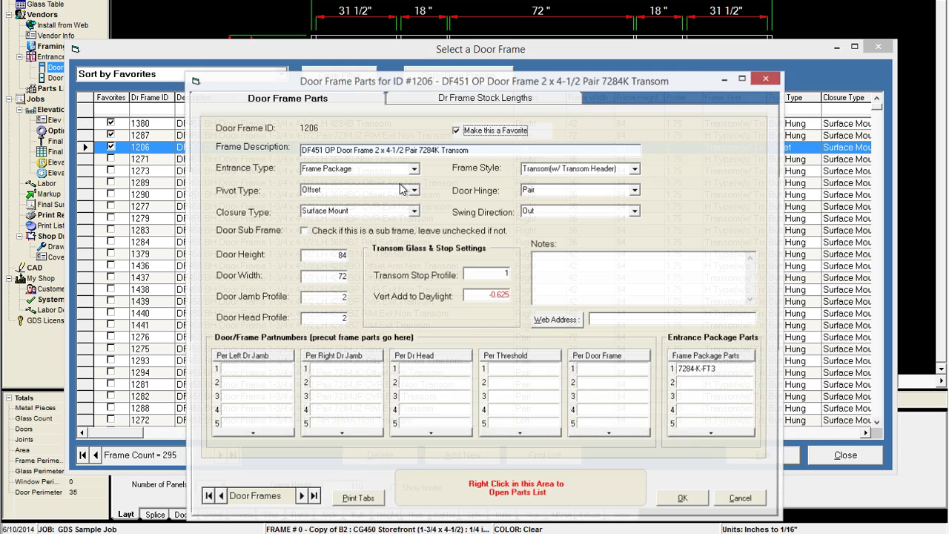
click(637, 170)
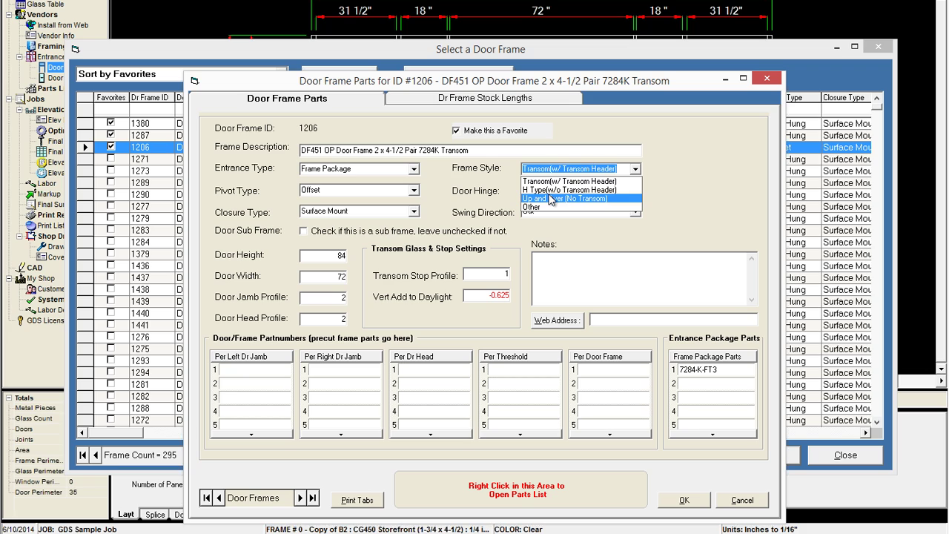
click(617, 183)
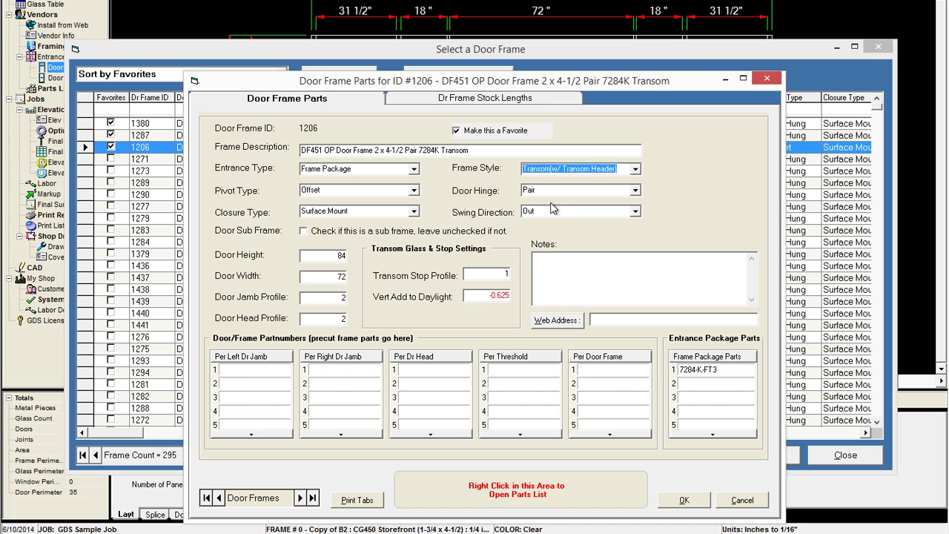
click(684, 500)
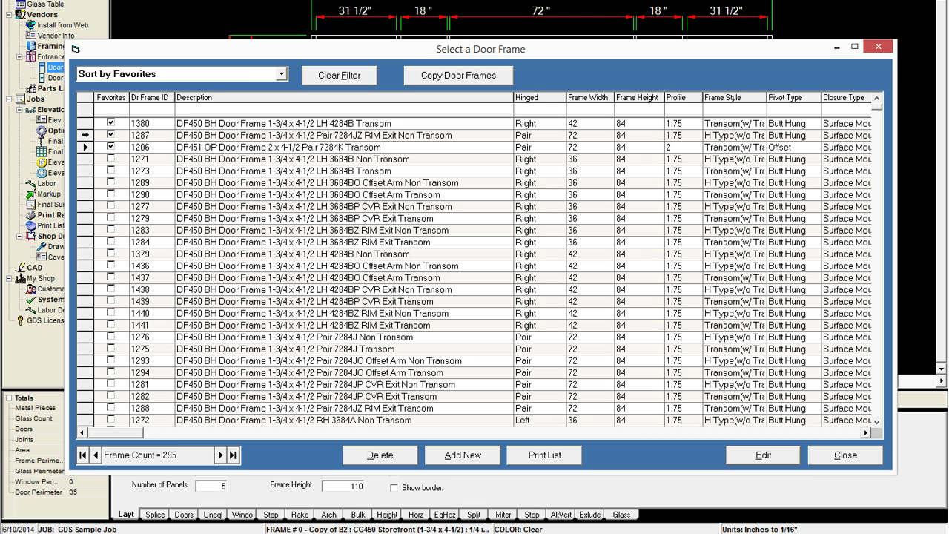
Review the parts settings of favorite door frames 1287 and 1380, and close the door frame list.
double_click(86, 135)
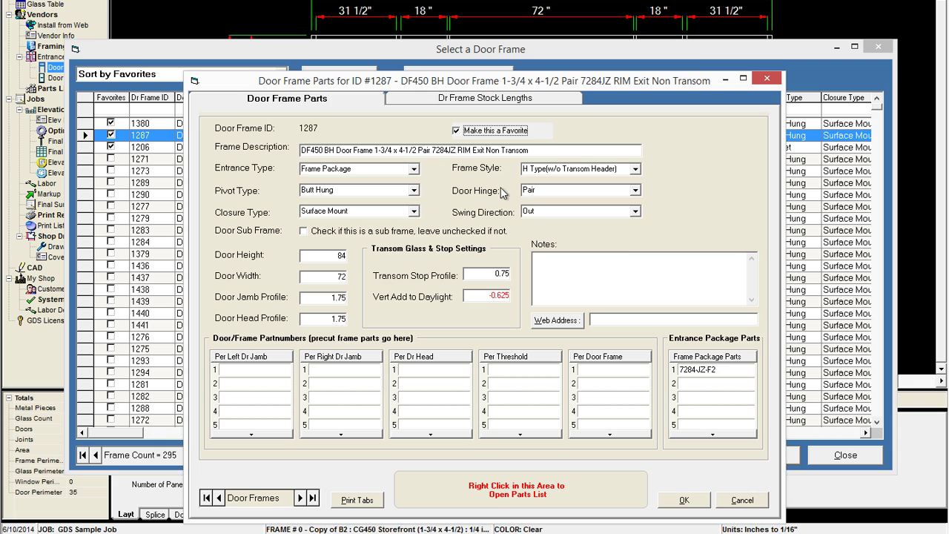
click(744, 502)
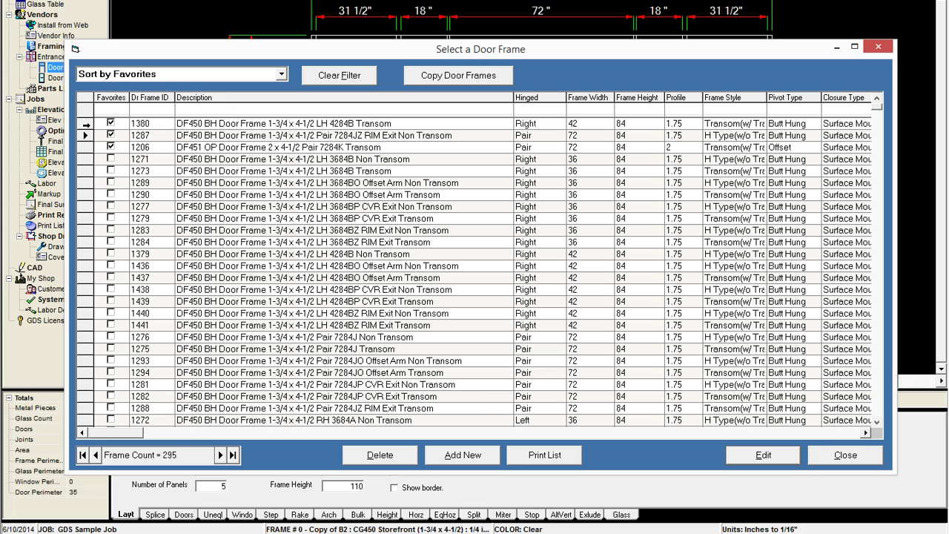
double_click(85, 125)
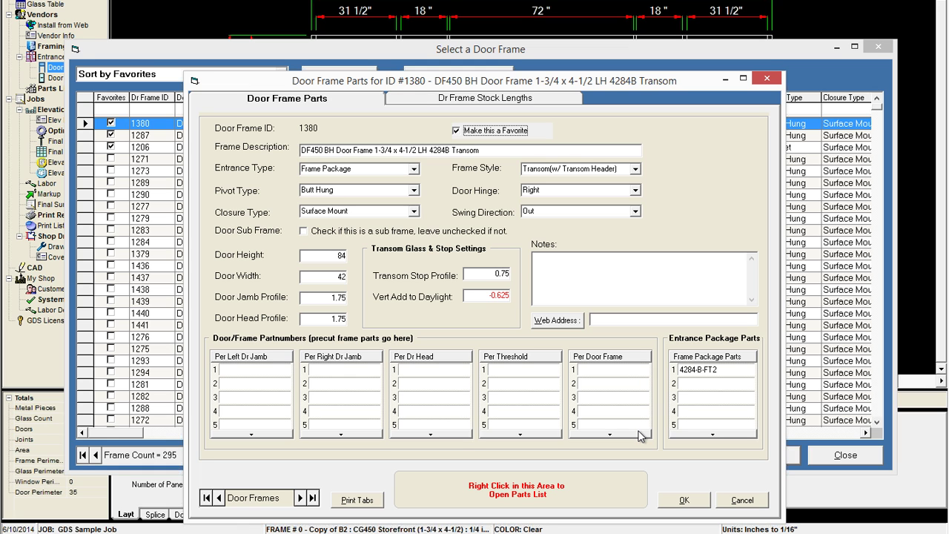
click(683, 501)
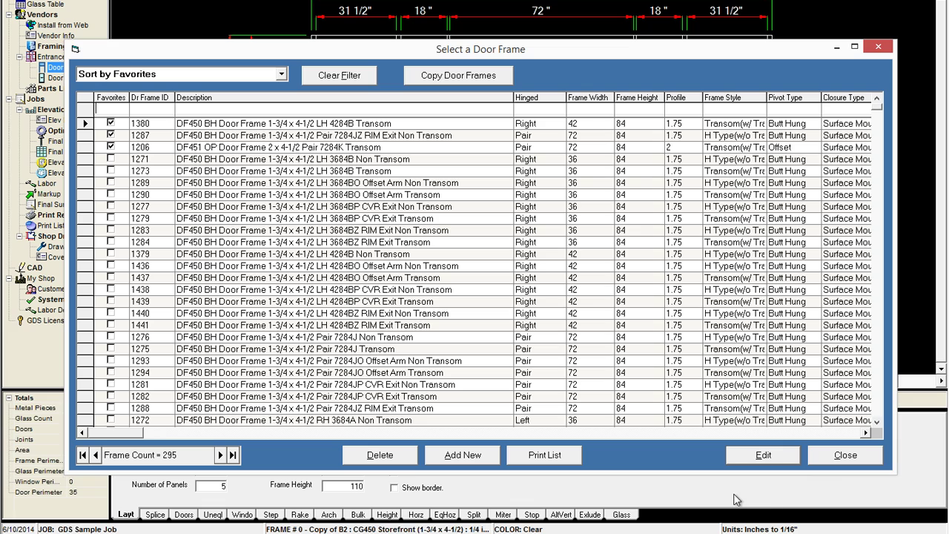
click(842, 455)
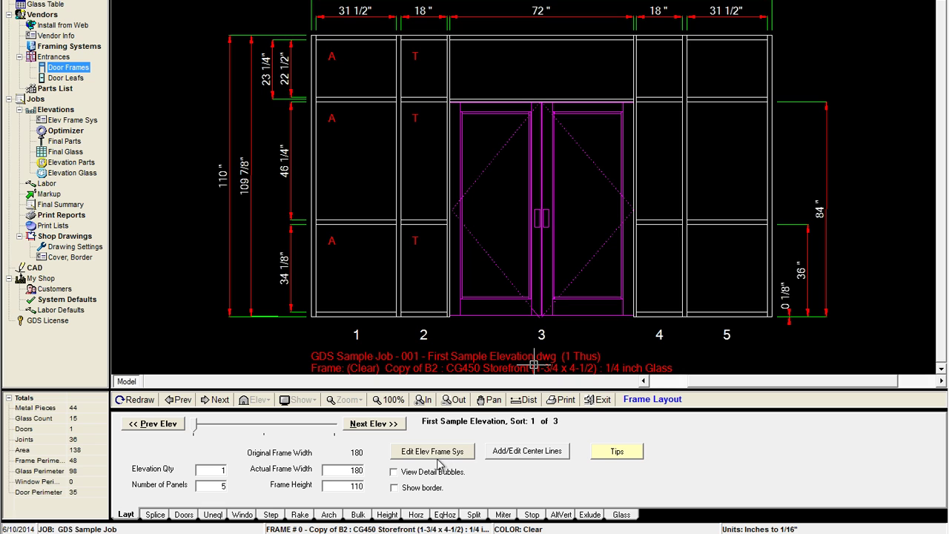
Edit the door frame parts of the panel 3 entrance, setting the jamb and head profiles to 1.75 and the door width to 74.
click(185, 514)
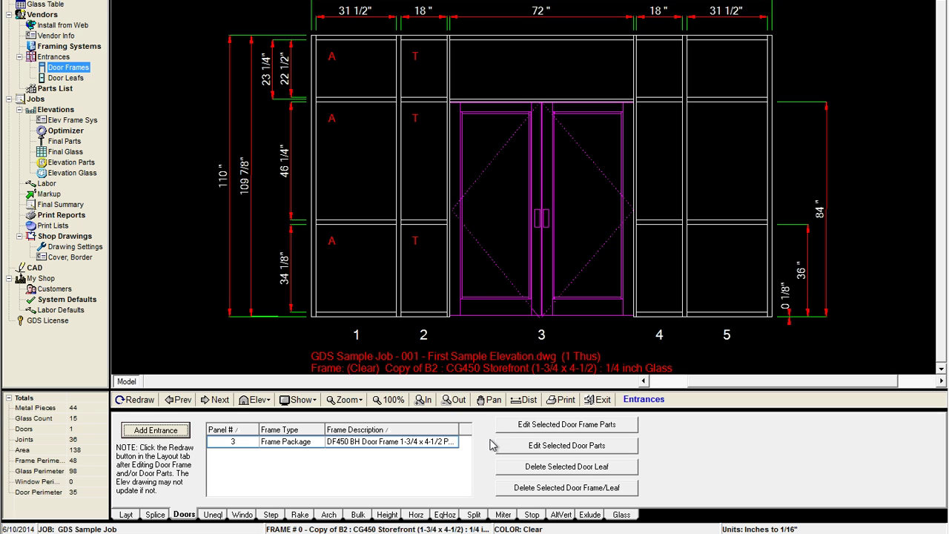
click(515, 432)
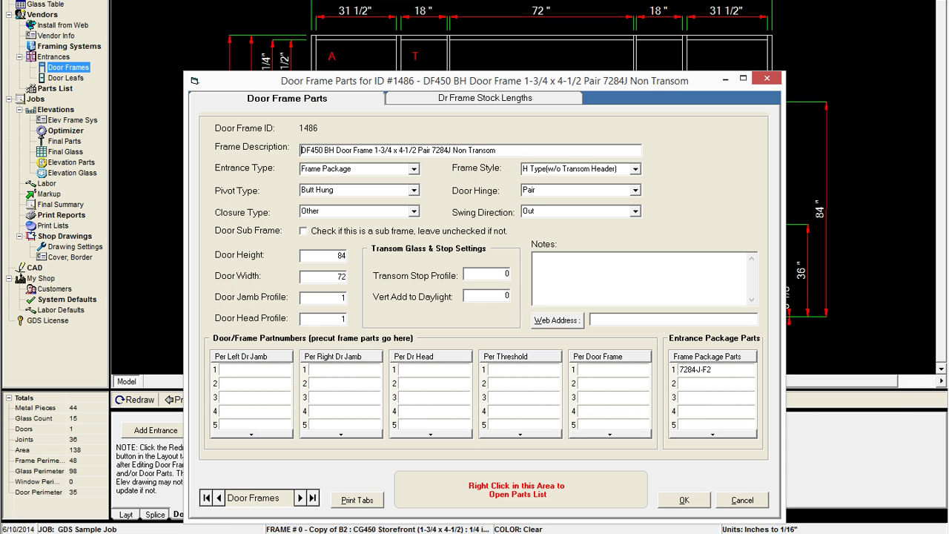
drag(537, 86, 583, 131)
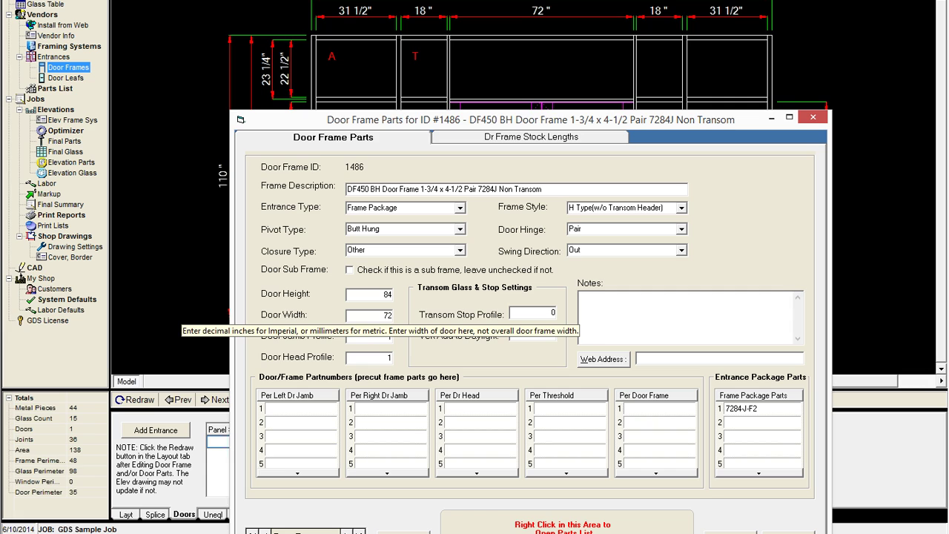
click(388, 336)
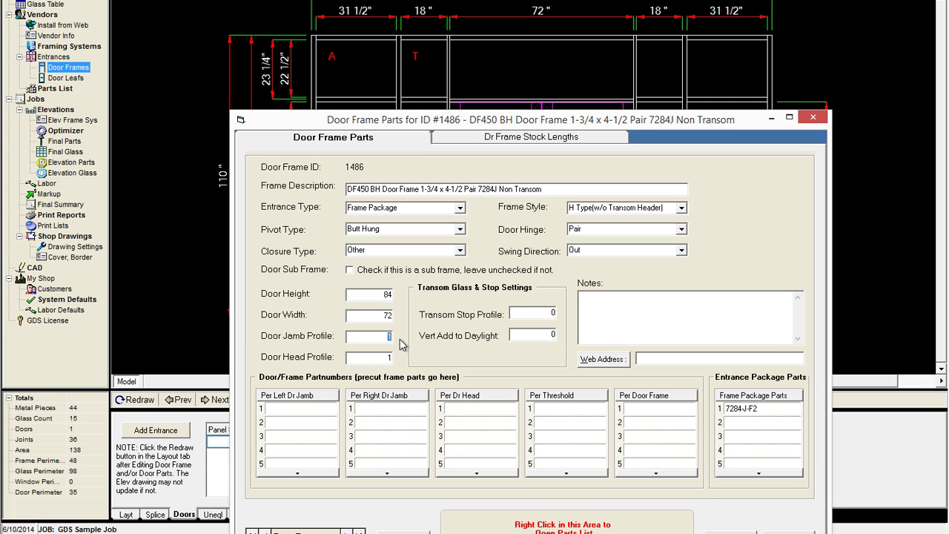
text(2)
drag(425, 125, 426, 26)
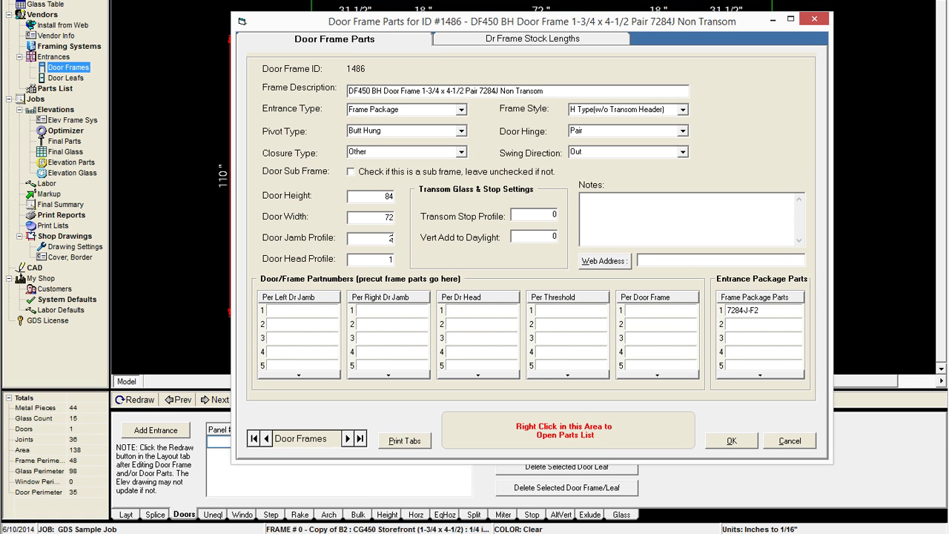
double_click(391, 238)
text(1.75)
key(Tab)
text(1.75)
double_click(387, 216)
text(74)
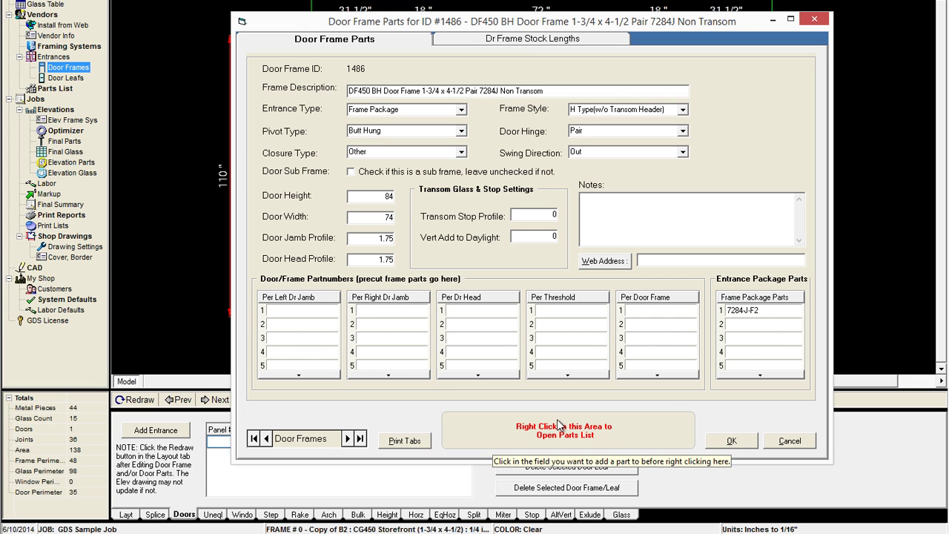
Open the parts list for the second frame package part slot and filter it to part numbers starting with CUST.
click(741, 324)
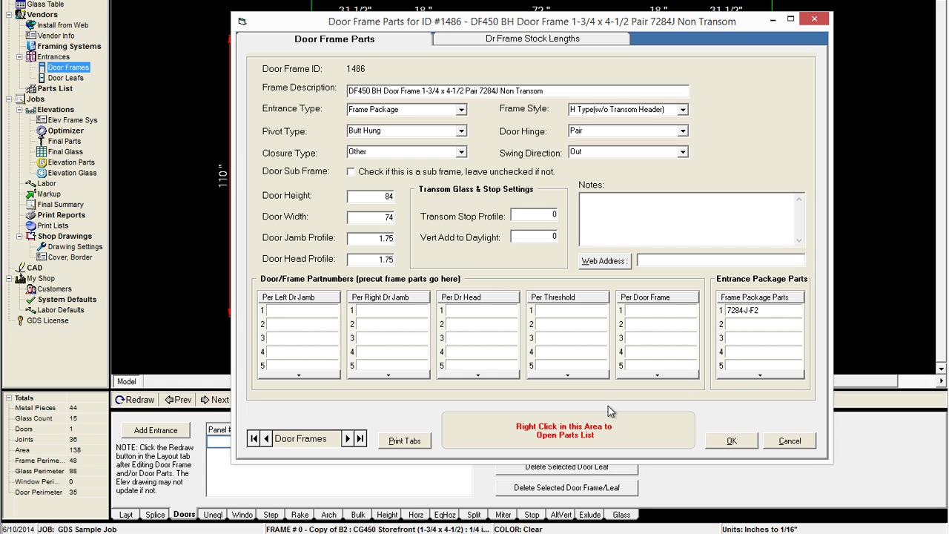
right_click(629, 419)
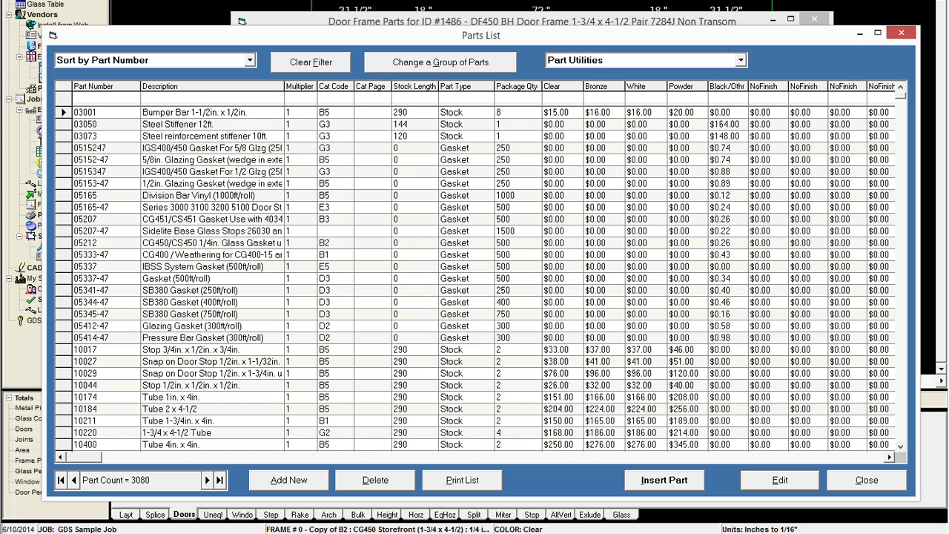
text(cust)
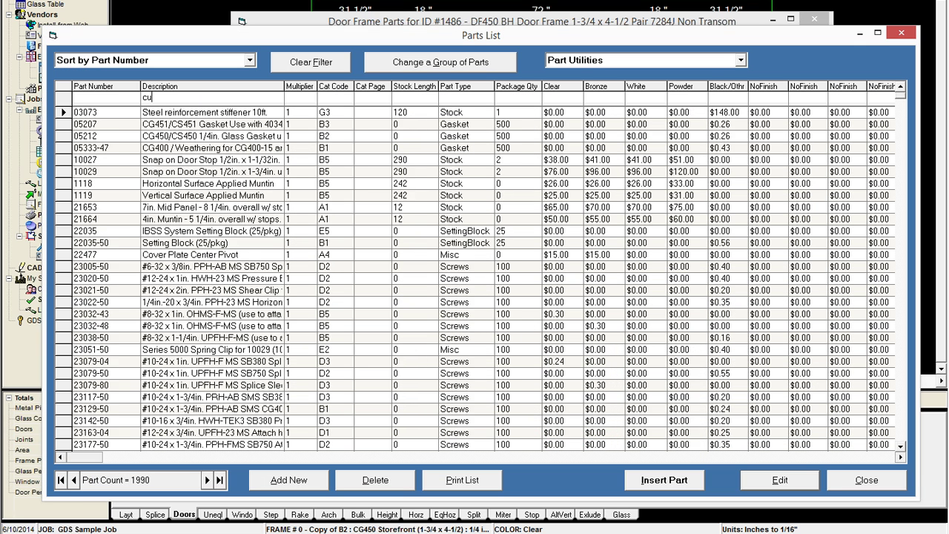
key(BackSpace)
key(BackSpace)
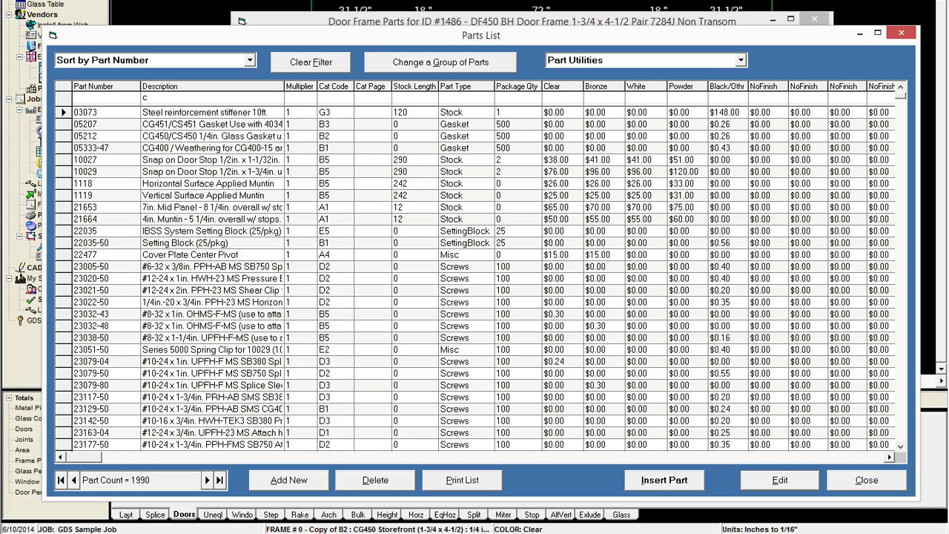
key(BackSpace)
click(102, 98)
text(CUST)
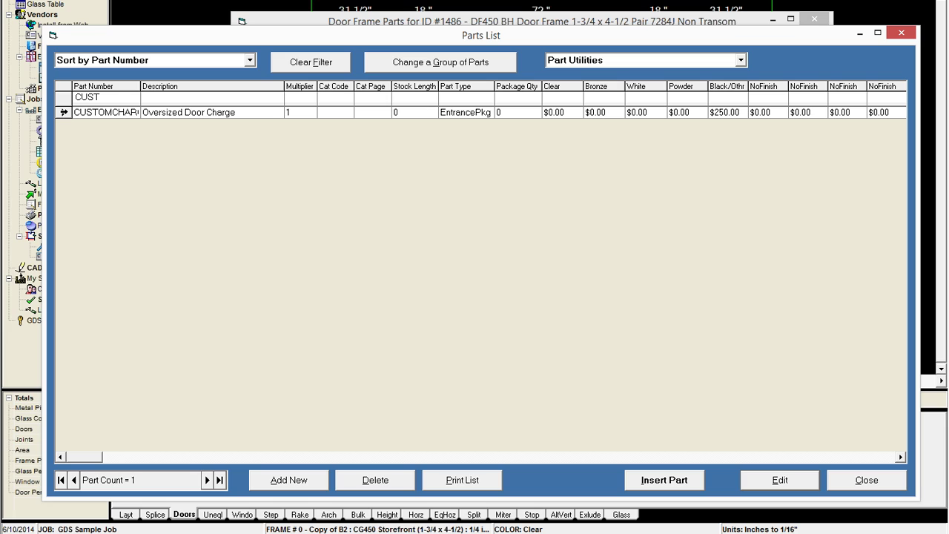
Edit the CUSTOMCHARGE part and set its Black/Othr price to $300.
click(63, 112)
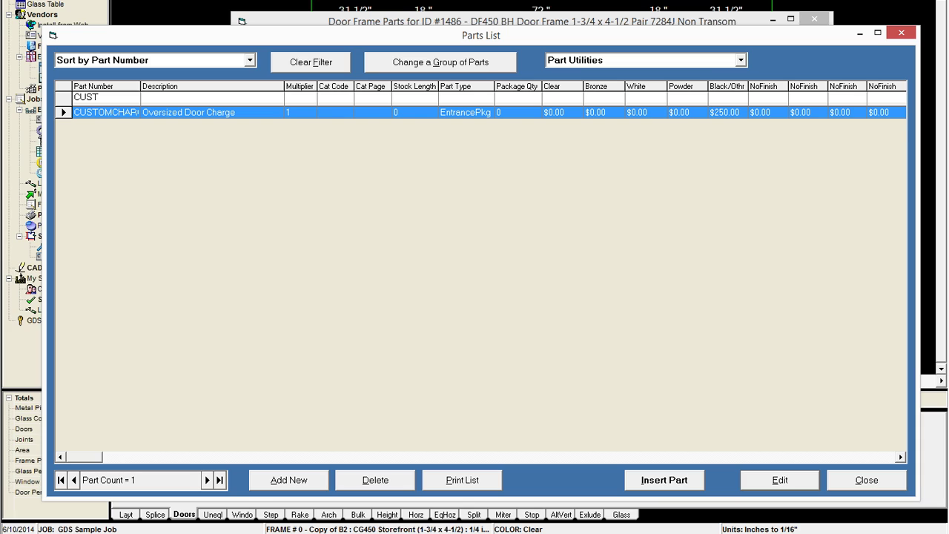
click(768, 481)
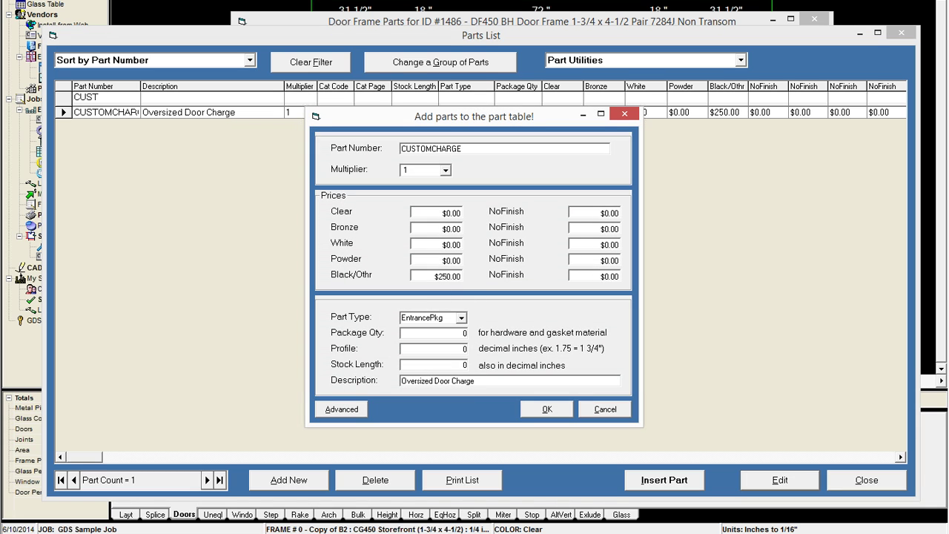
double_click(447, 277)
text($300)
key(Tab)
click(547, 409)
Insert the CUSTOMCHARGE part into the door frame's package parts and accept the door frame changes.
click(652, 480)
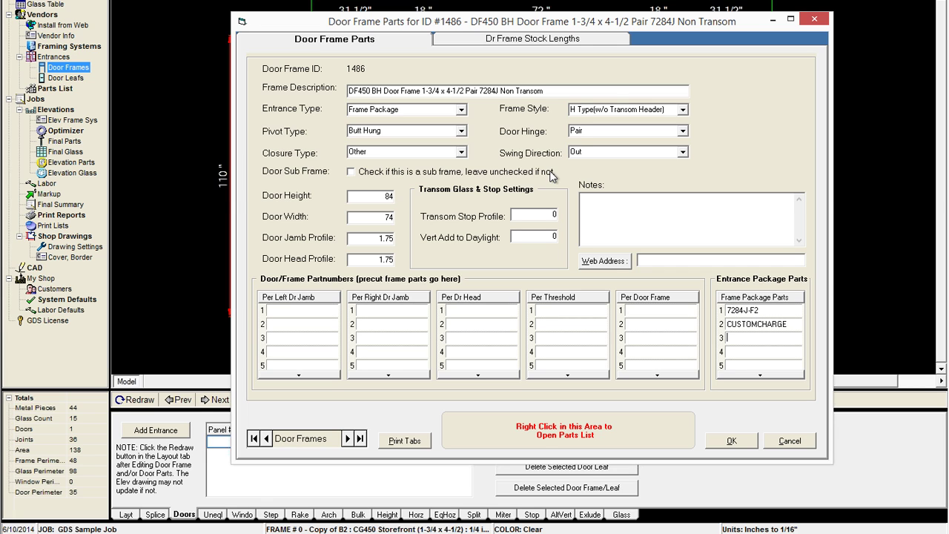
mouse_move(552, 175)
click(728, 442)
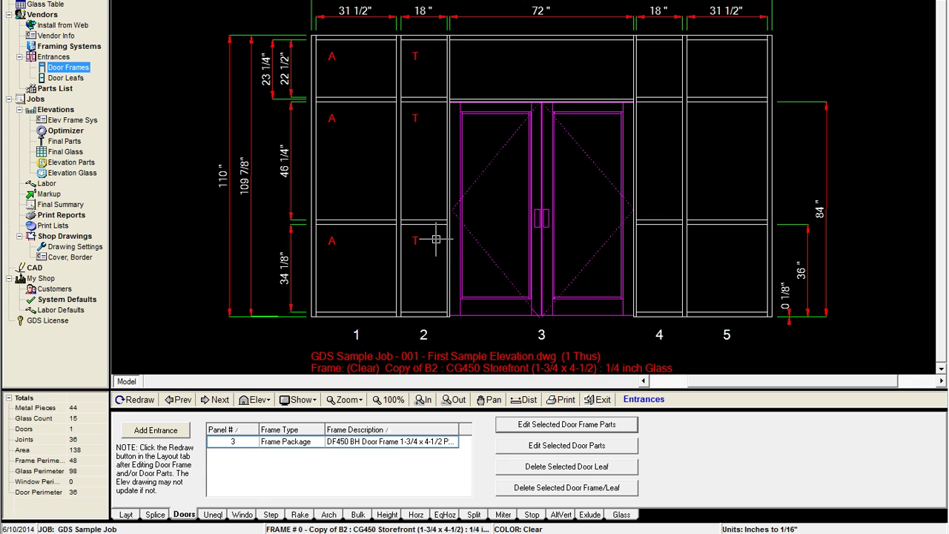
Redraw the elevation to apply the edited door frame.
click(138, 403)
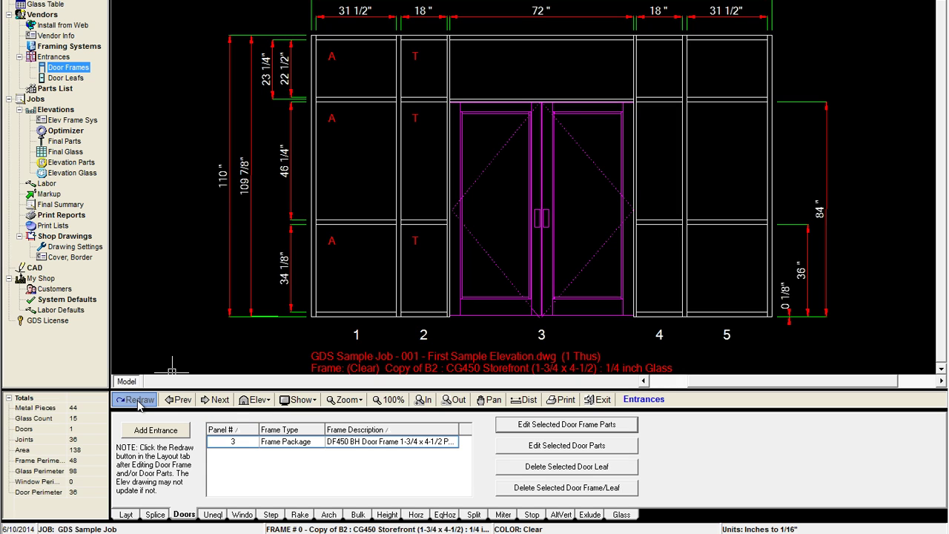
click(138, 403)
click(138, 404)
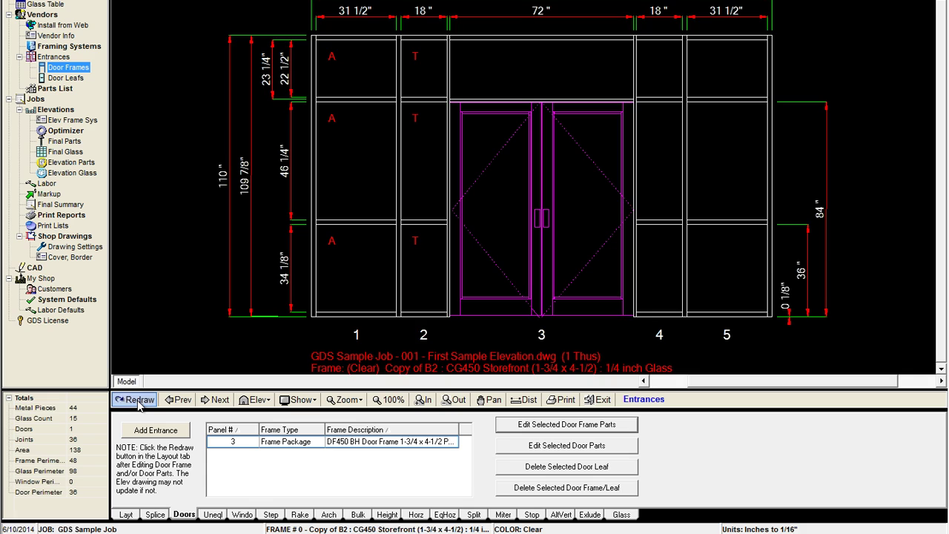
click(138, 404)
click(139, 405)
Check the panel 3 door leaf settings without changing them, and reopen and accept the door frame parts.
click(581, 447)
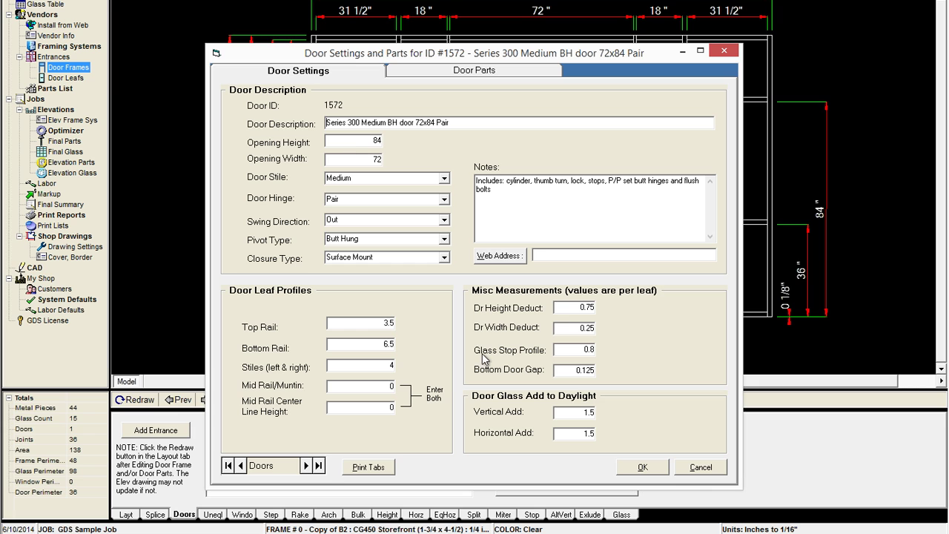
click(700, 467)
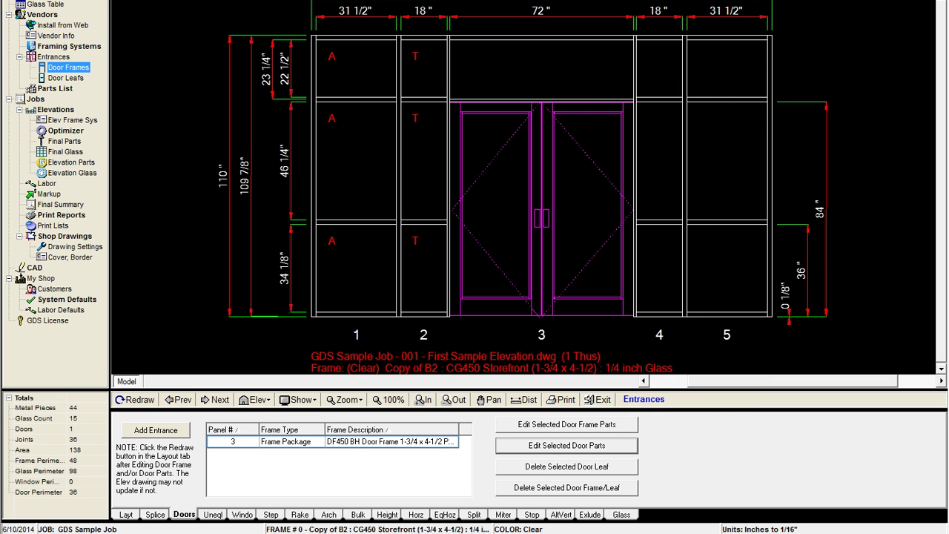
click(539, 429)
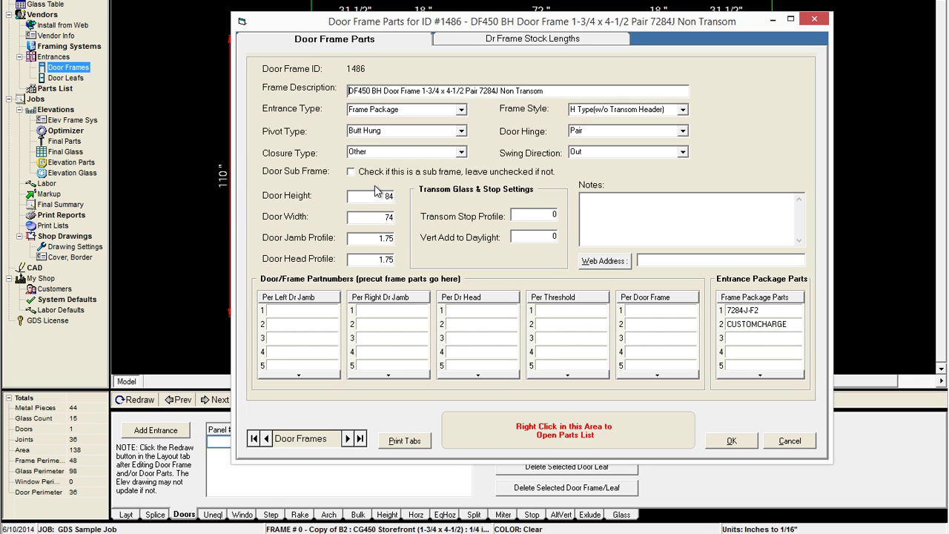
click(732, 442)
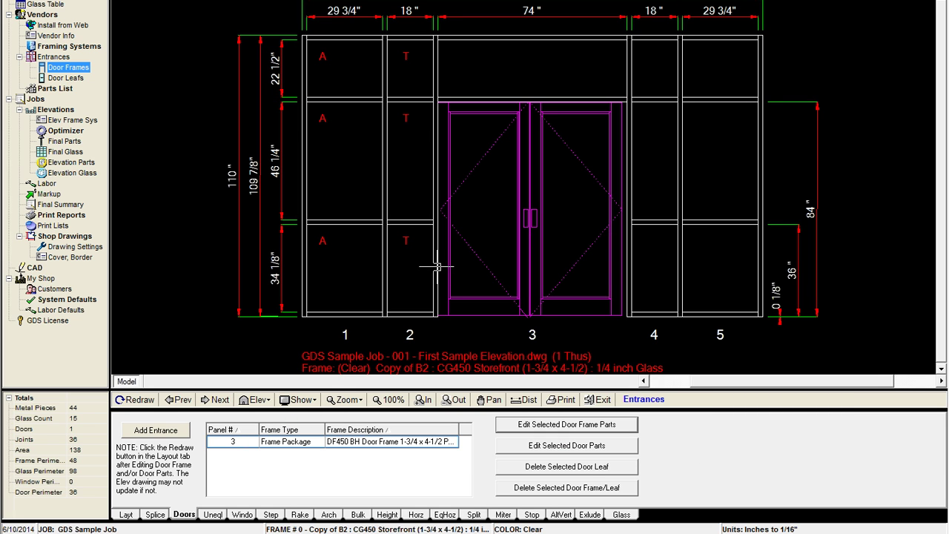
Set the panel 3 door leaf's opening width to 74 and reload the First Sample Elevation to refresh its drawing.
click(211, 400)
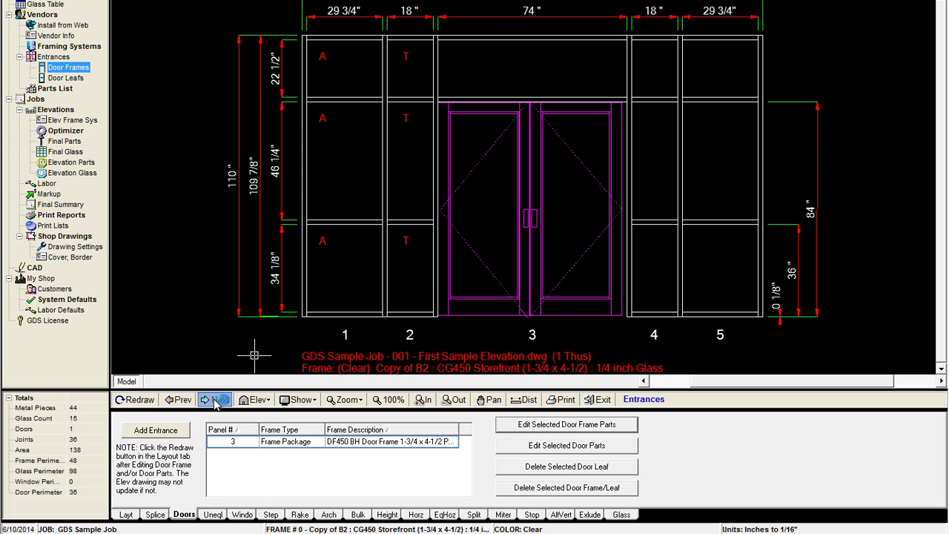
click(182, 400)
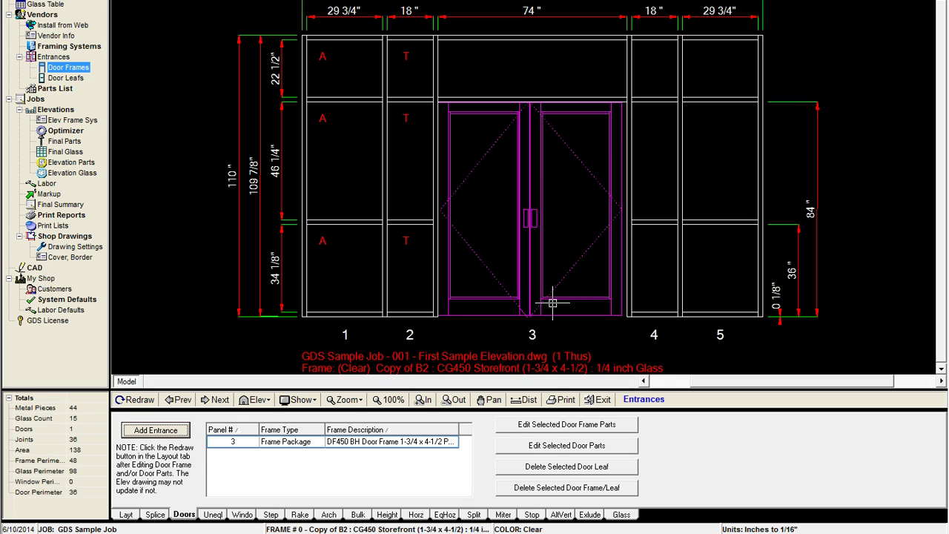
click(561, 449)
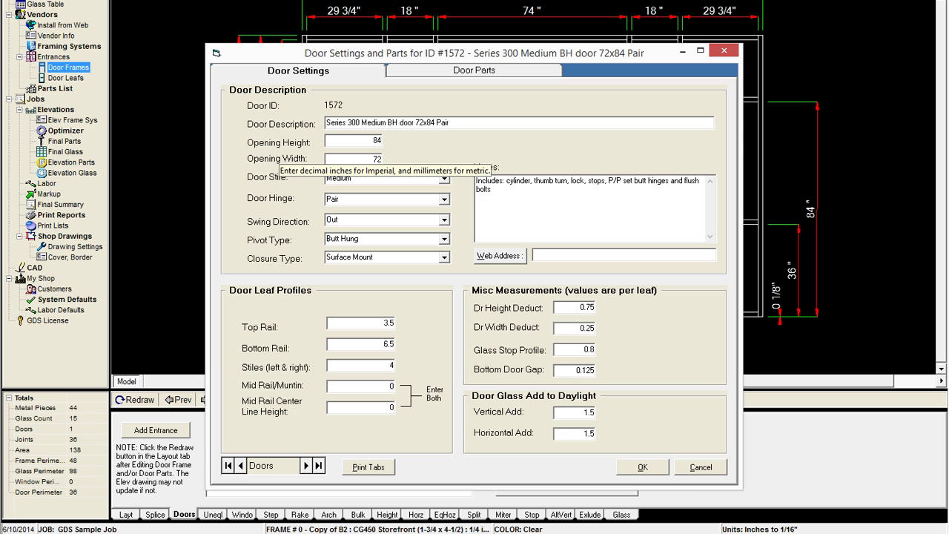
double_click(377, 159)
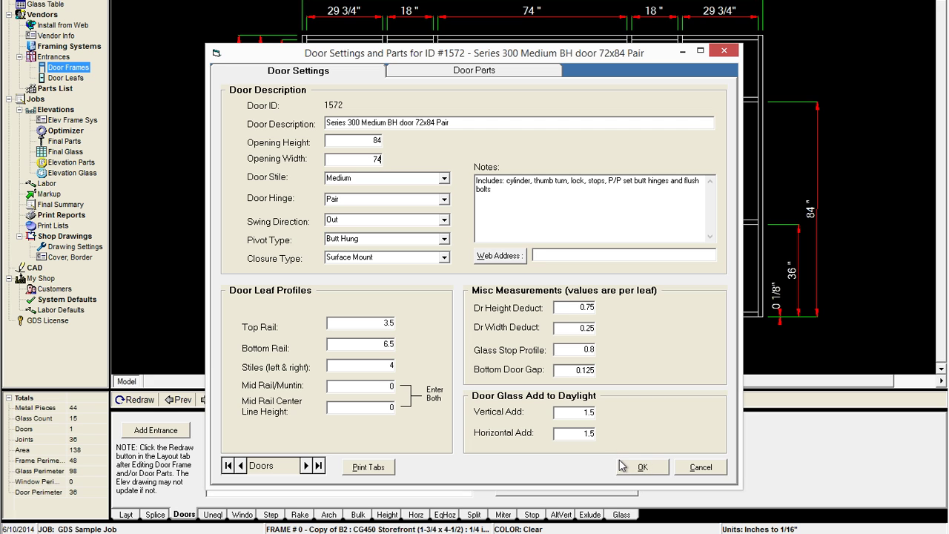
click(641, 468)
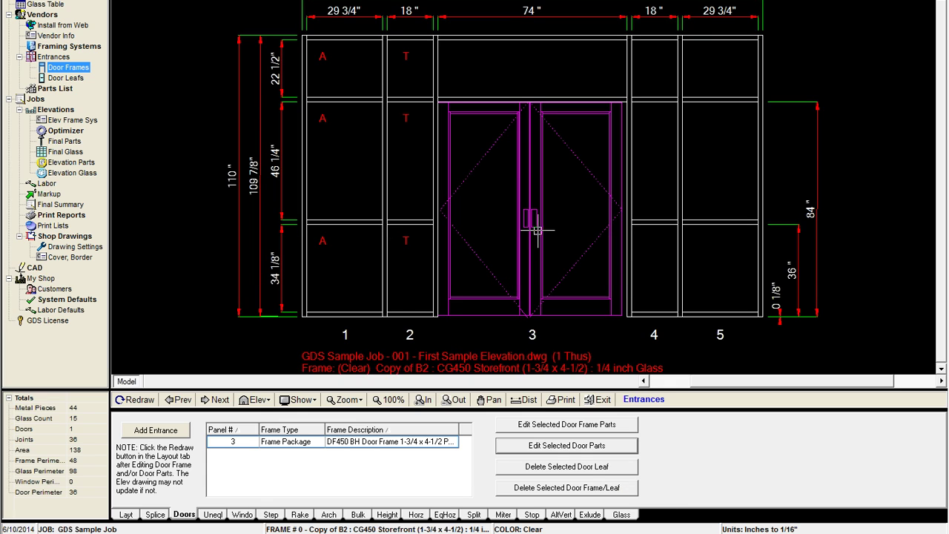
click(213, 400)
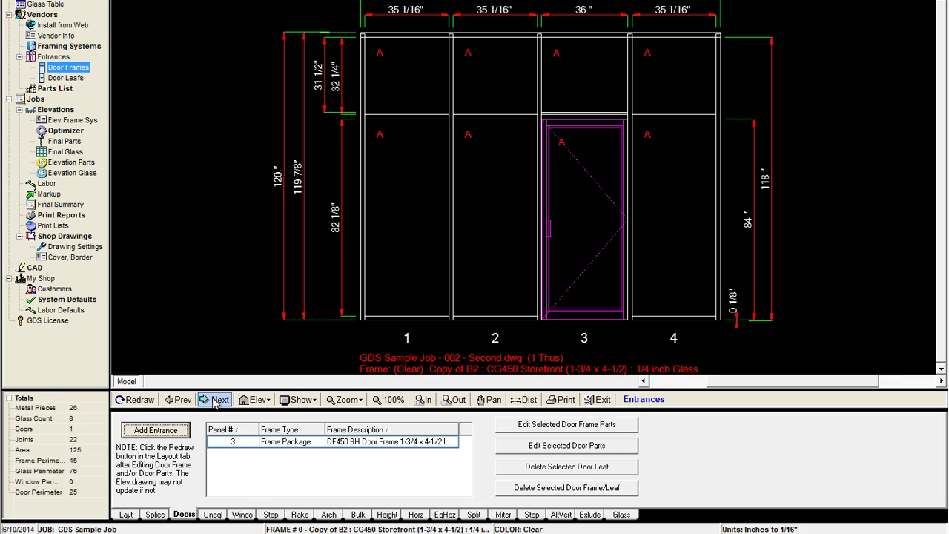
click(181, 401)
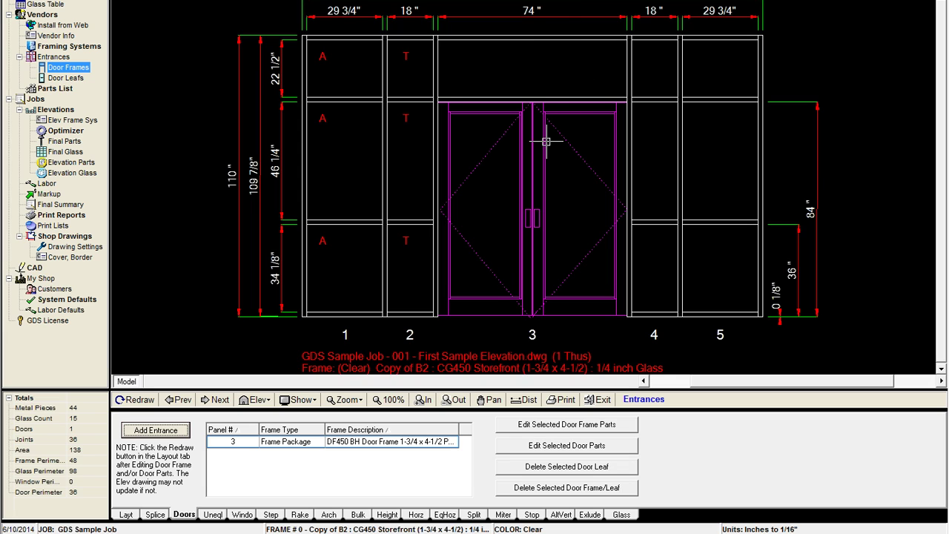
Review the panel 3 door frame's dimensions and package parts without changing them.
click(572, 430)
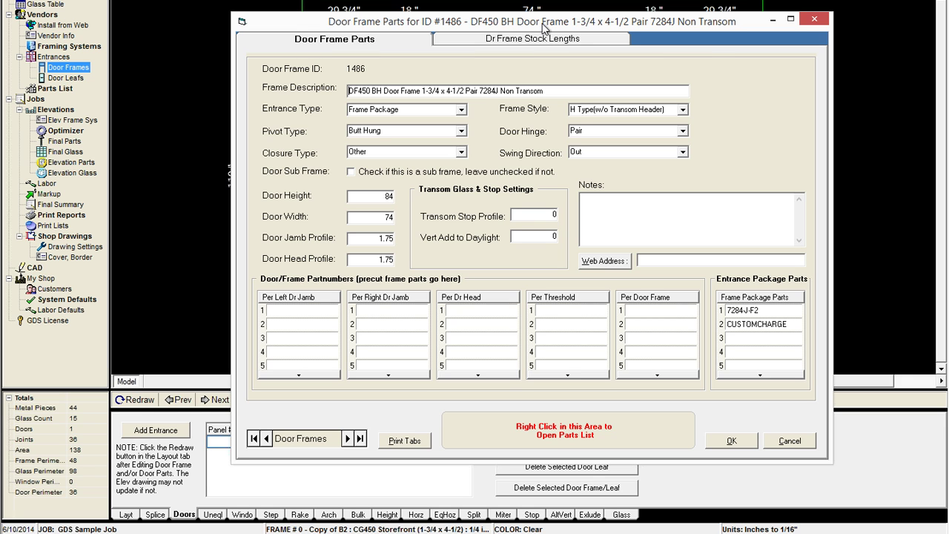
drag(545, 24, 556, 99)
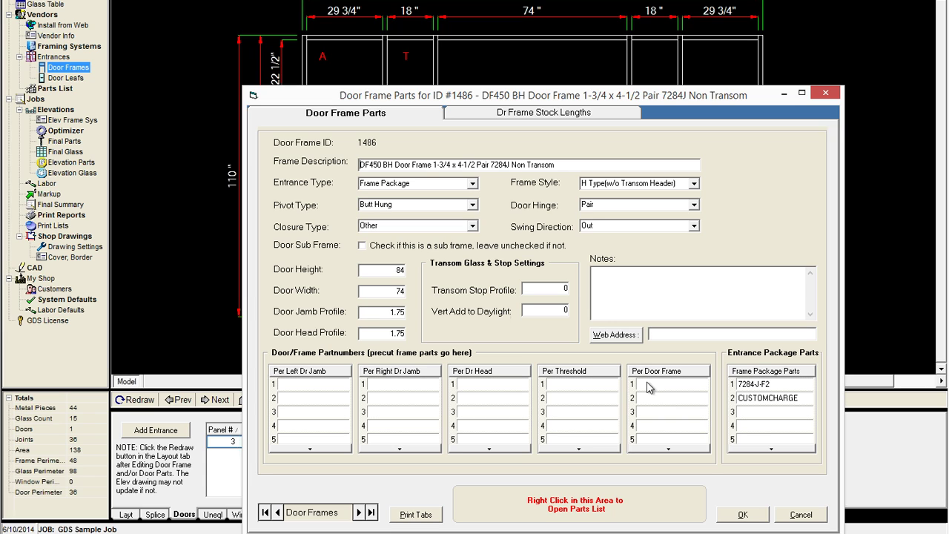
click(799, 514)
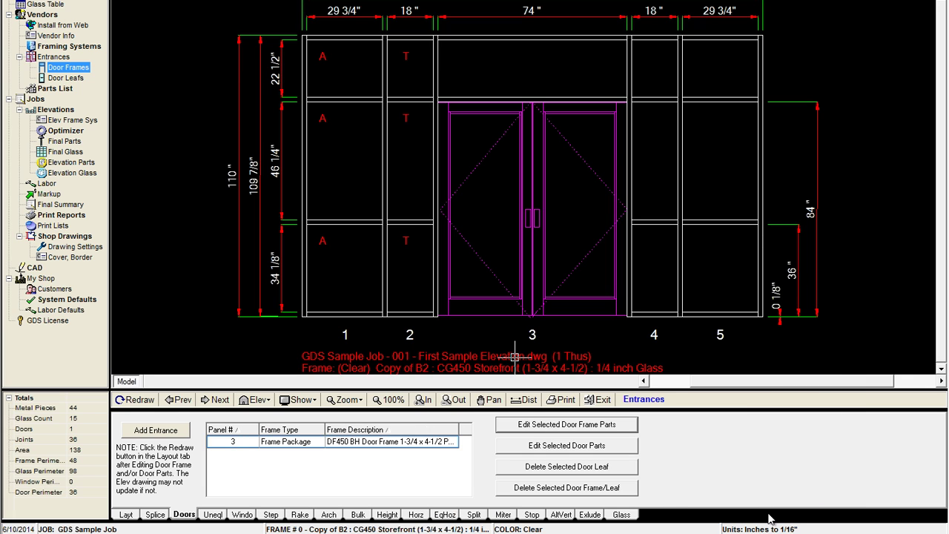
Add the First Sample Elevation's panel 3 entrance from this job to panel 1 of the Second elevation.
click(153, 430)
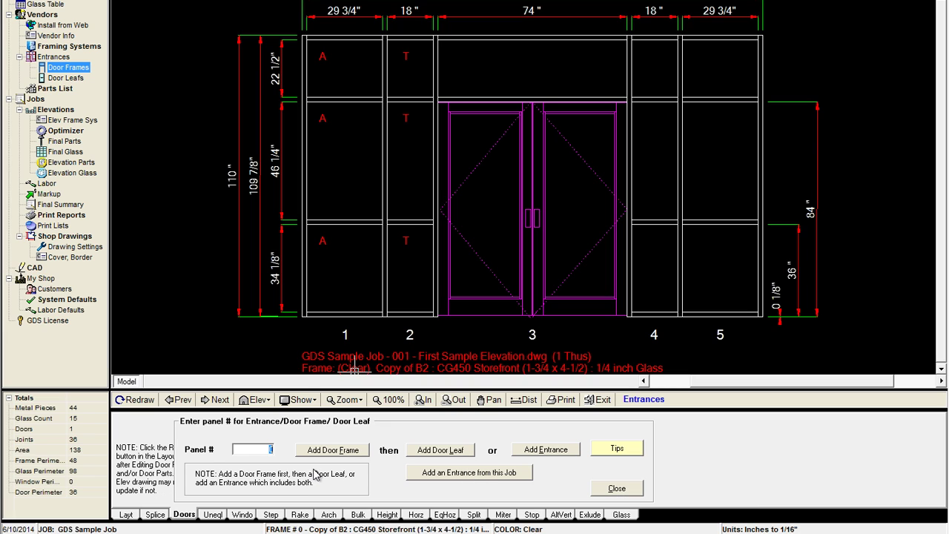
click(217, 400)
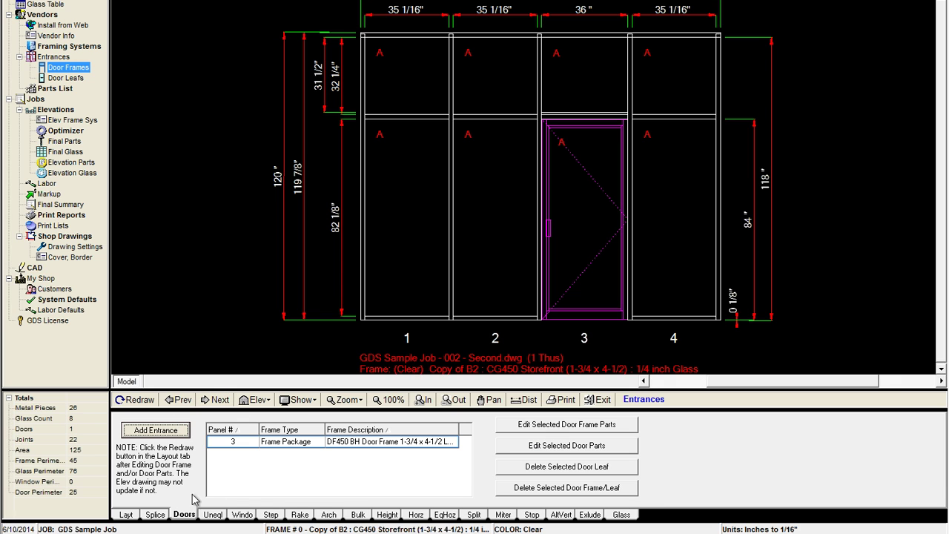
click(178, 429)
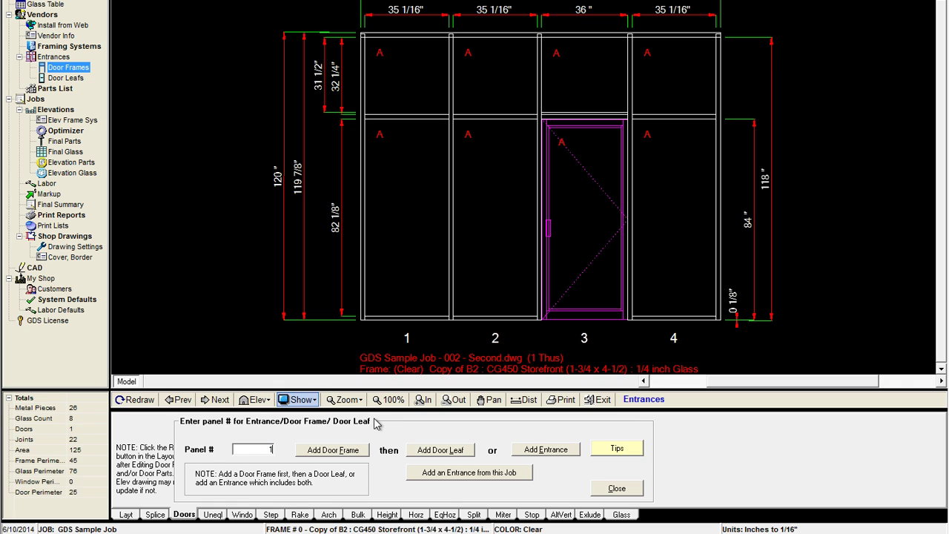
click(466, 469)
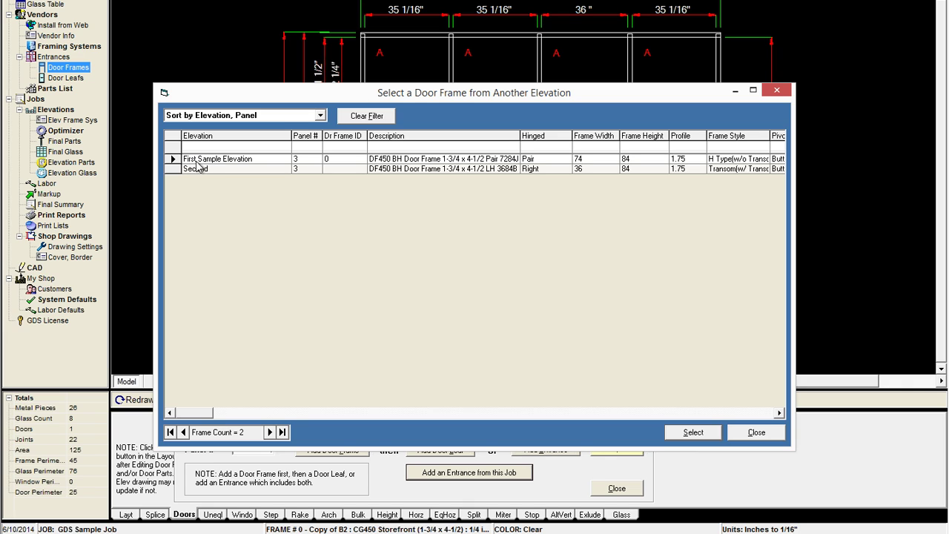
click(691, 433)
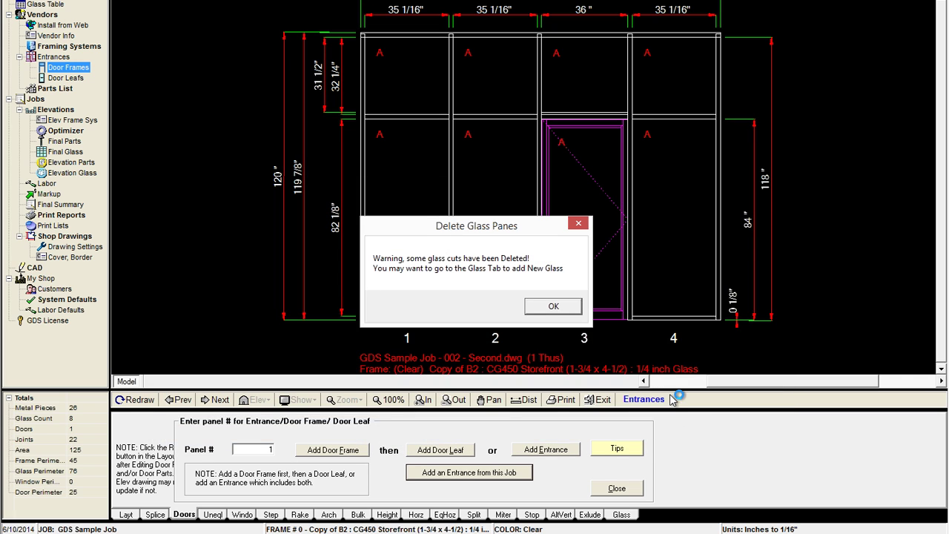
click(552, 307)
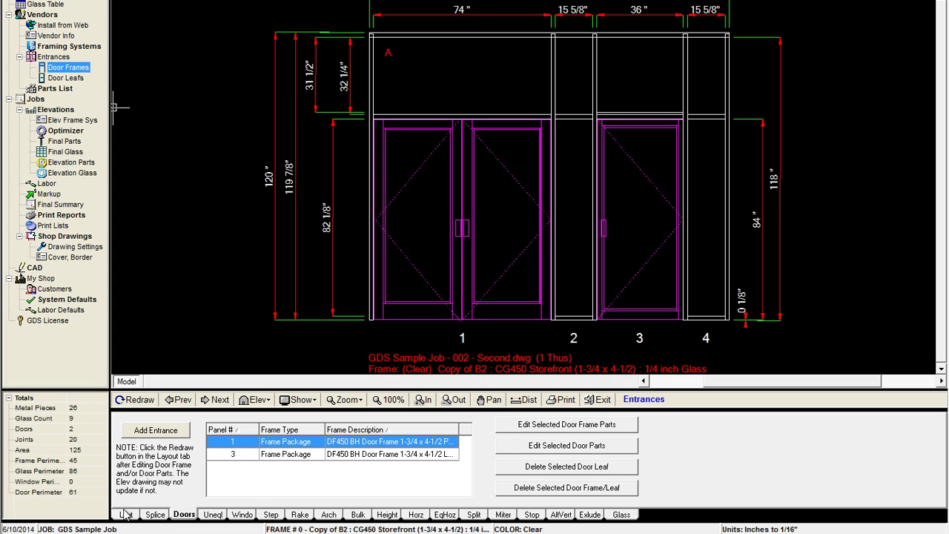
Set the transom stop profile of the First Sample Elevation's panel 3 door frame to 0.5 and update the drawing through its framing system.
click(178, 400)
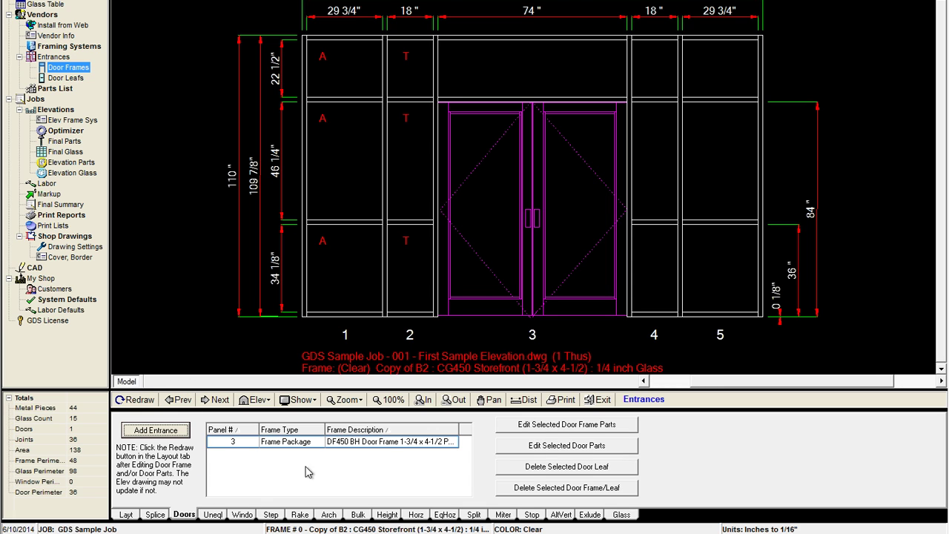
click(589, 425)
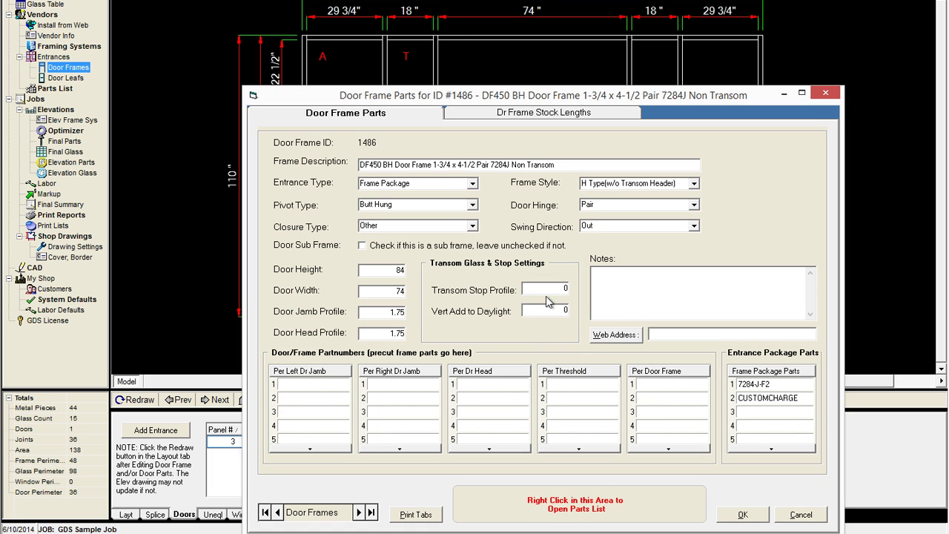
click(545, 289)
drag(551, 97, 559, 80)
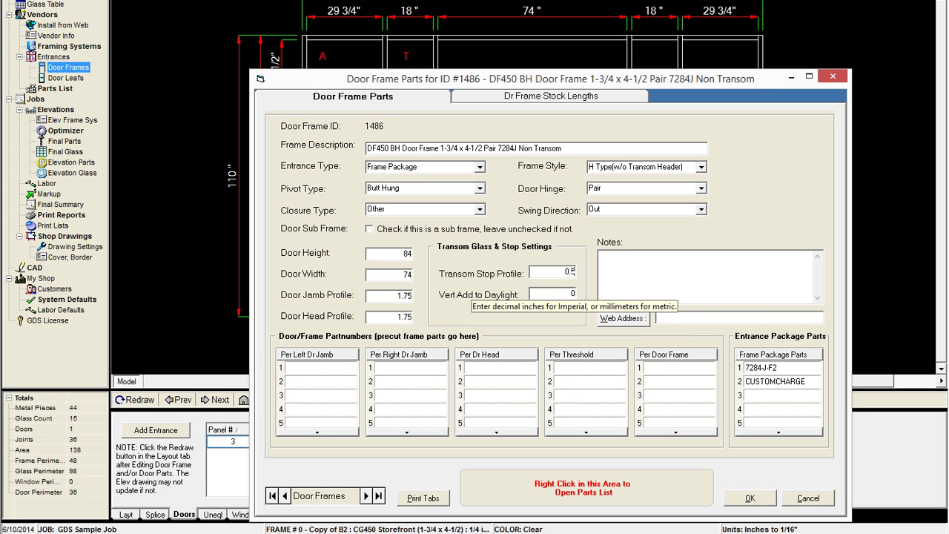
click(748, 498)
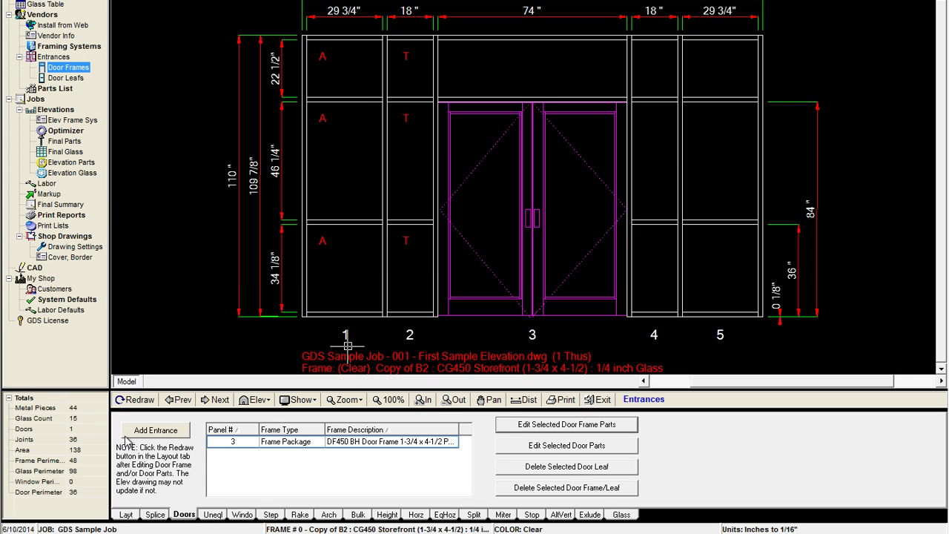
click(72, 121)
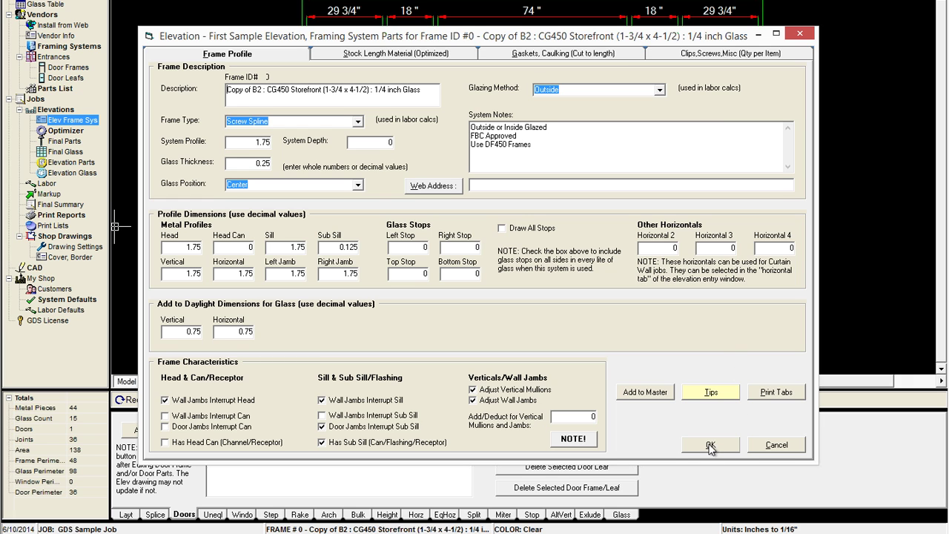
click(710, 445)
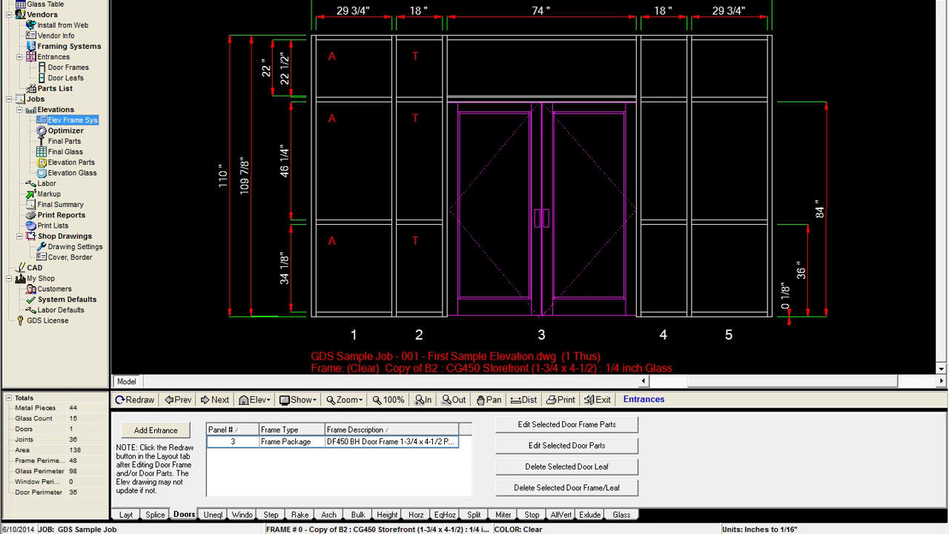
Filter the glass types by 0.25 thickness and assign Acid Etch Tempered to the whole First Sample Elevation.
click(621, 515)
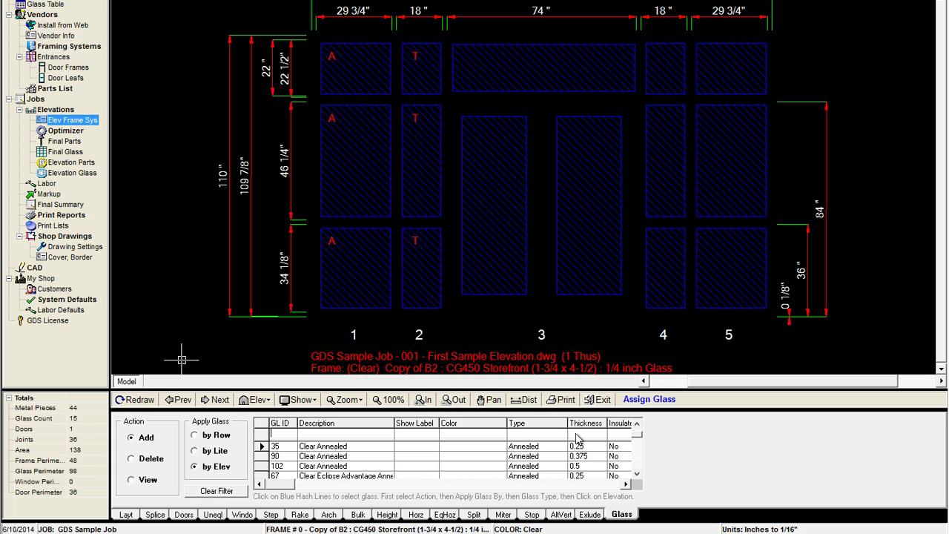
text(.2)
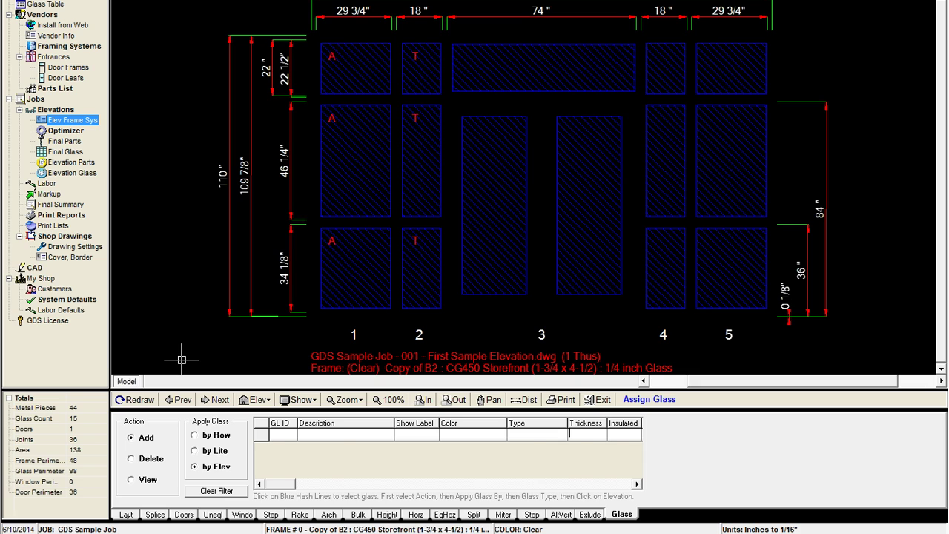
text(5)
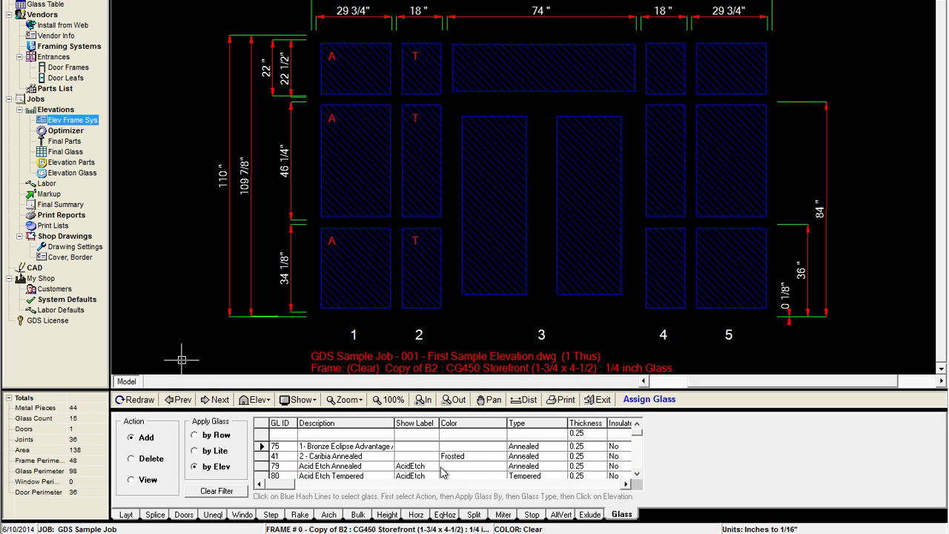
click(264, 475)
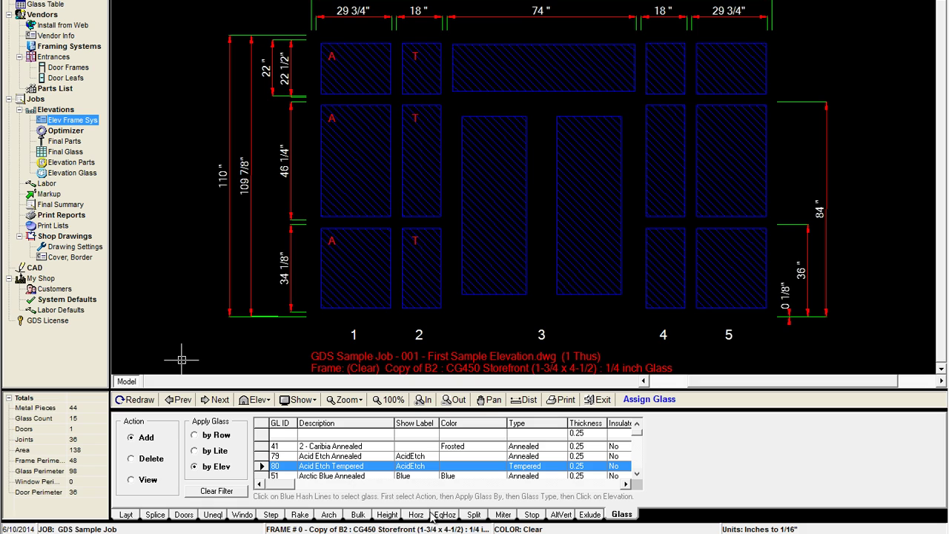
click(385, 149)
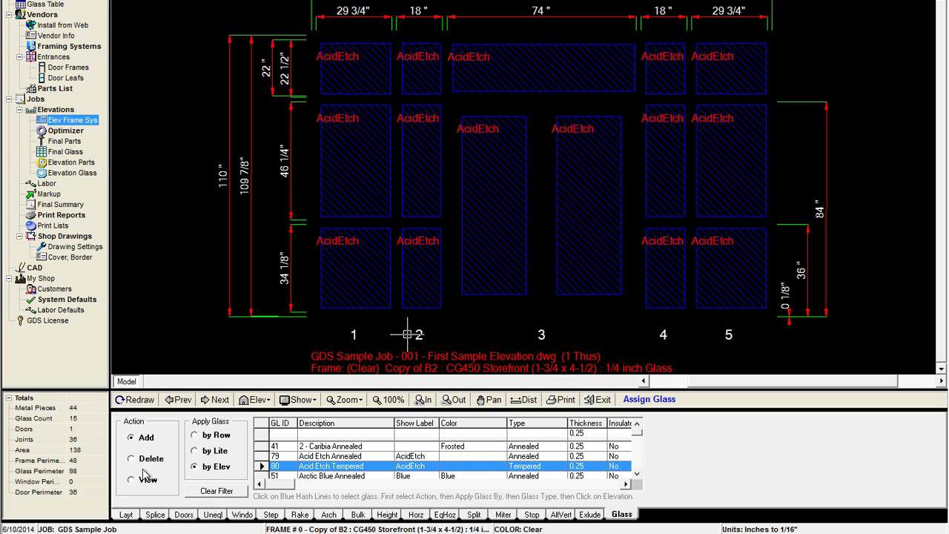
Dismiss the WinBidPro error message and return to the elevation drawing.
mouse_move(142, 463)
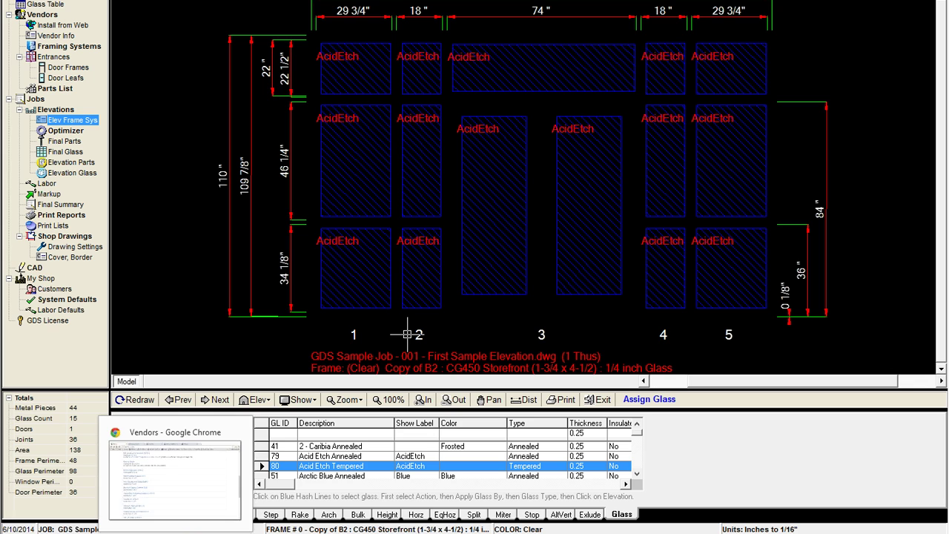
mouse_move(238, 489)
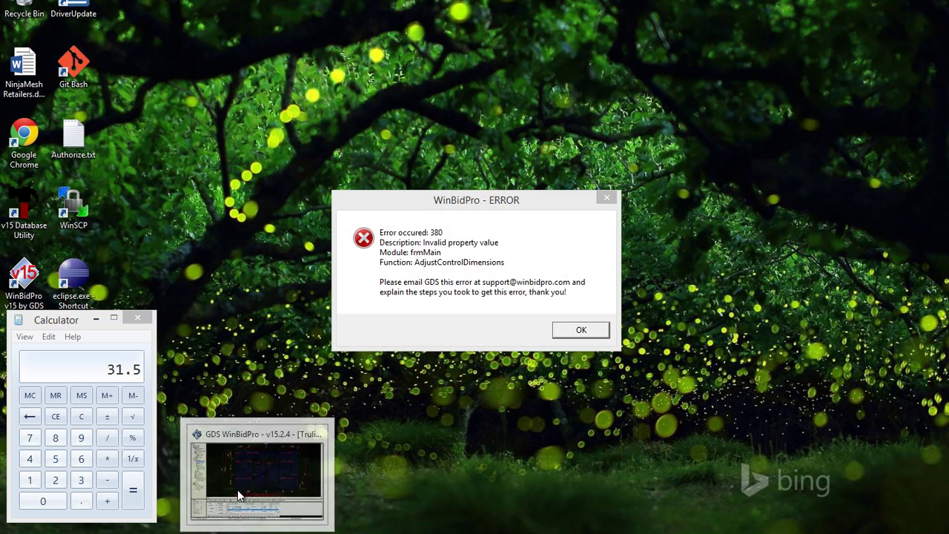
click(581, 330)
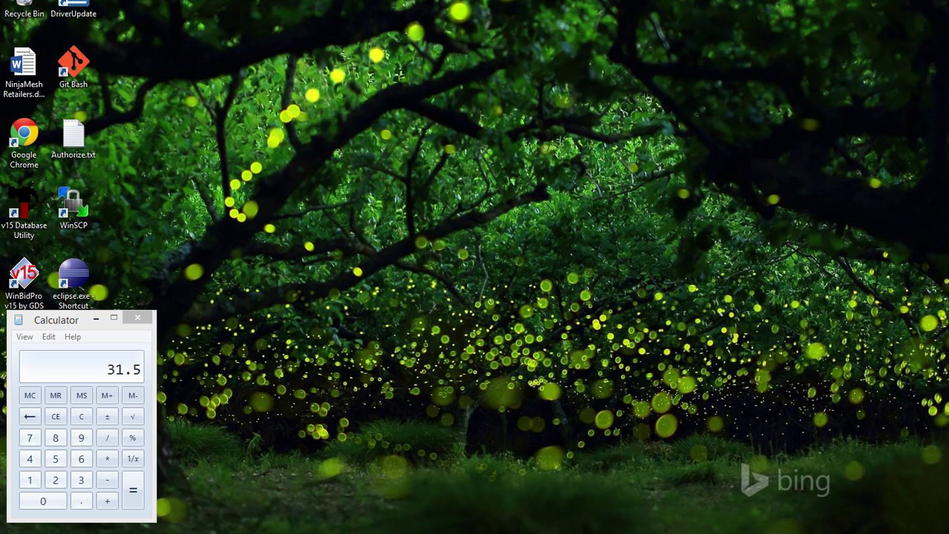
click(363, 437)
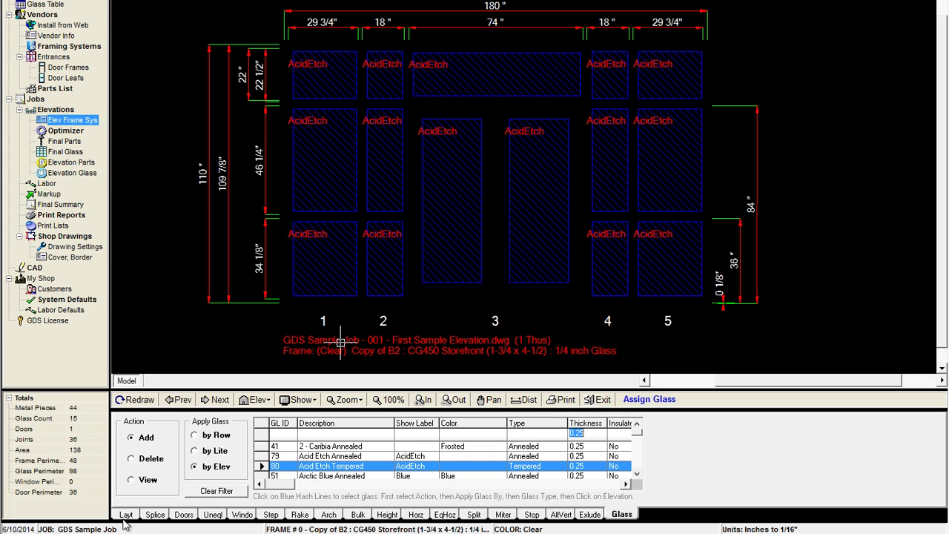
Show the elevation's entrances, and list the glass for the First Sample Elevation beside the drawing to examine the pane sizes.
click(184, 515)
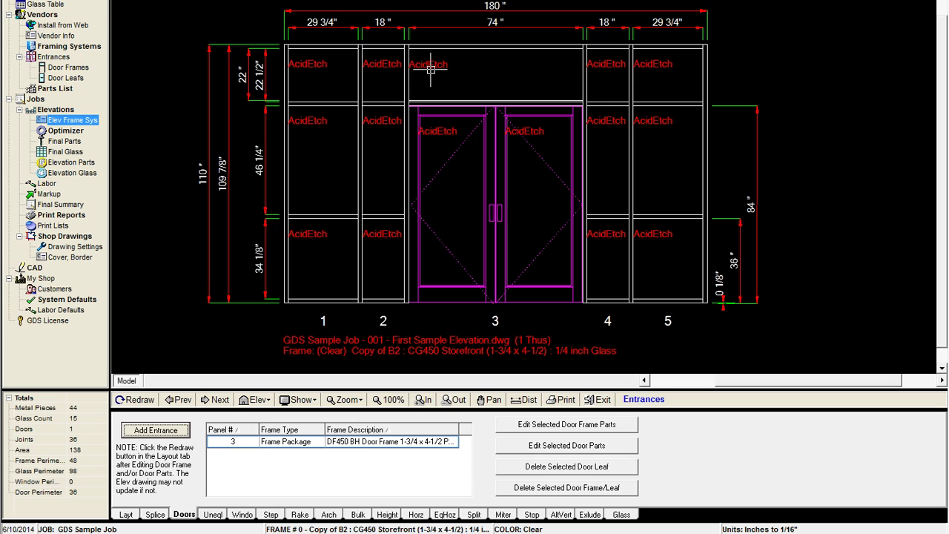
click(72, 173)
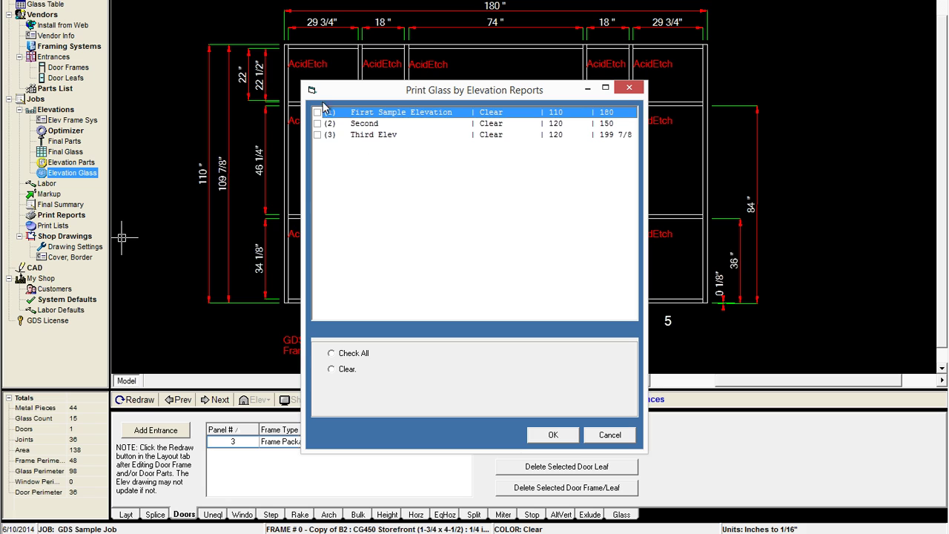
click(317, 113)
click(553, 434)
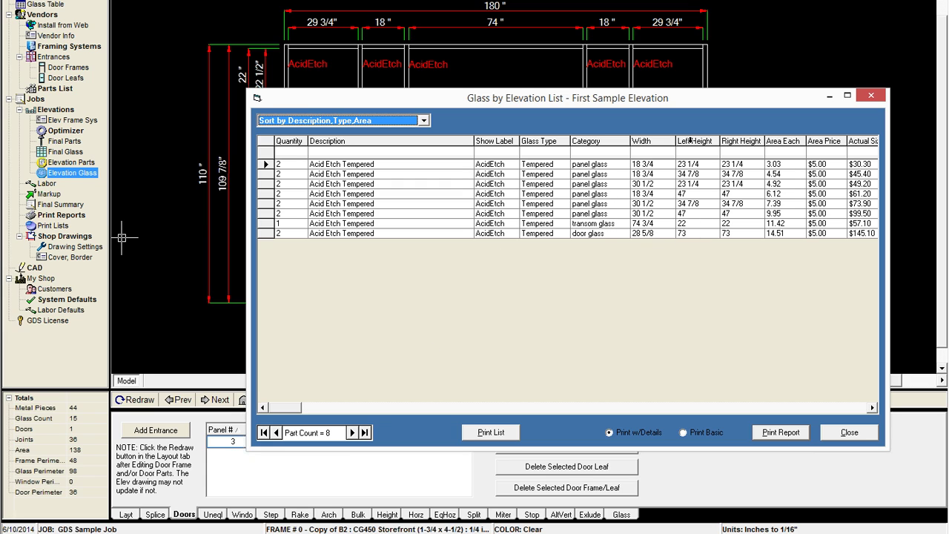
drag(674, 103, 709, 158)
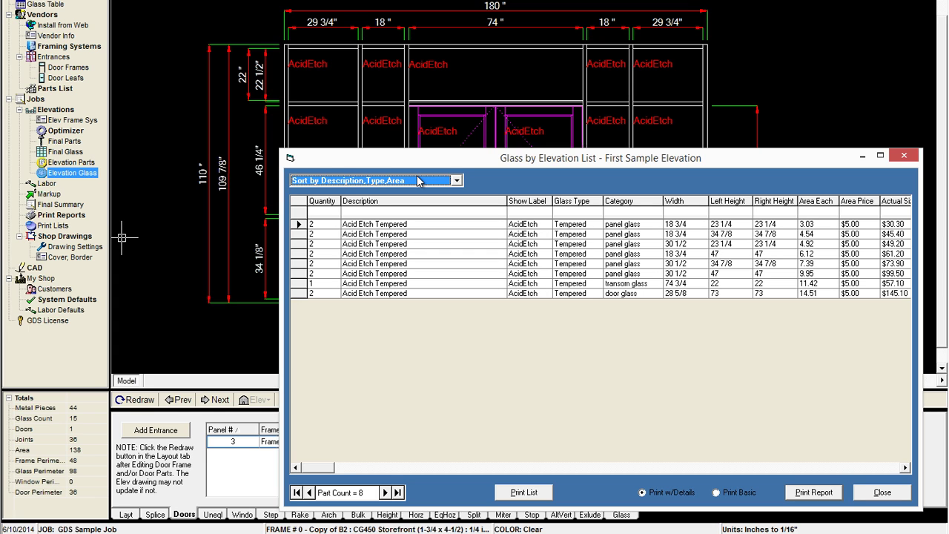
Close the glass list and check the transom stop settings in panel 3's door frame parts.
click(880, 493)
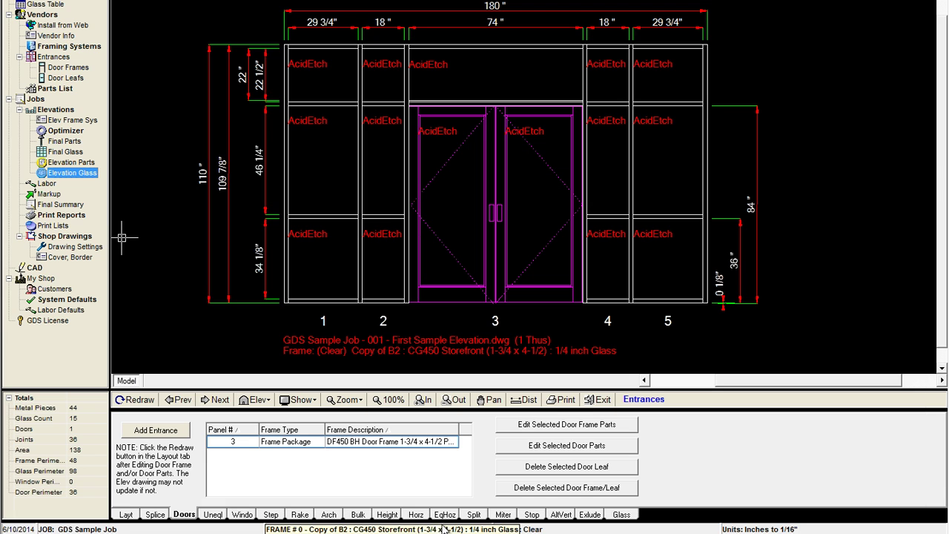
click(528, 429)
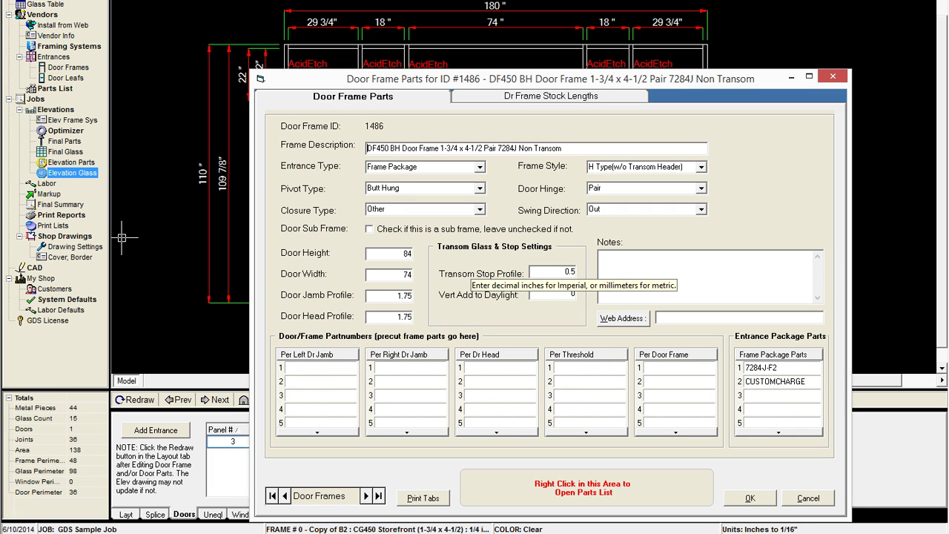
click(765, 503)
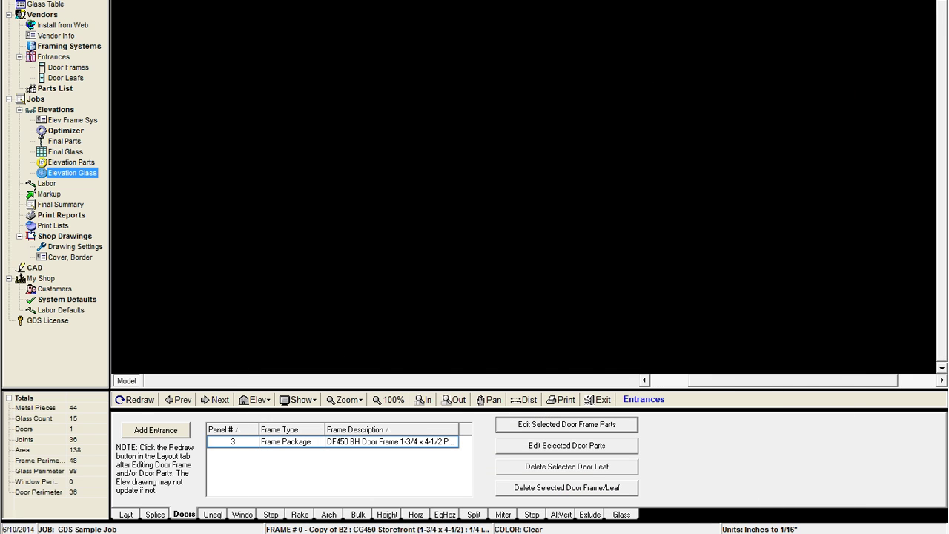
Calculate the expected transom glass height in Calculator as 22 + 0.75 - 0.5.
mouse_move(298, 533)
click(361, 464)
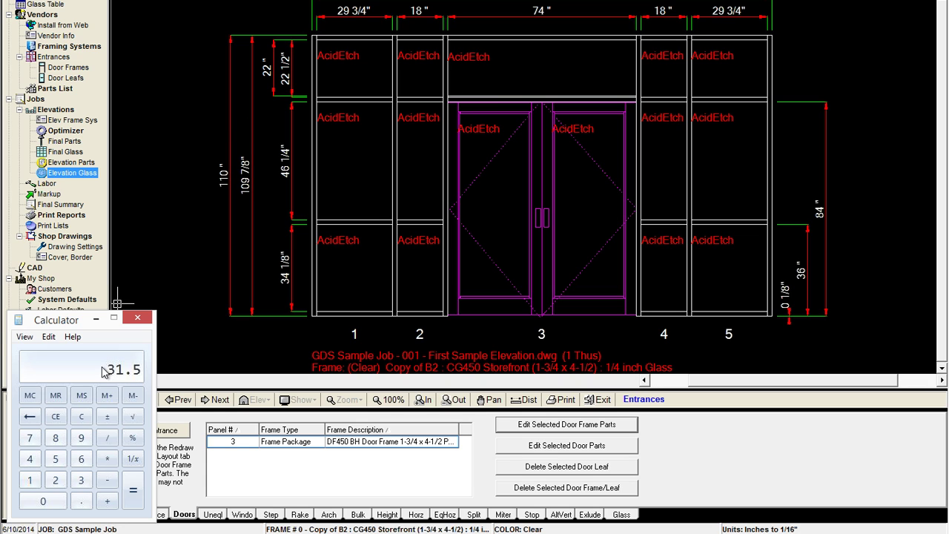
text(22)
click(81, 417)
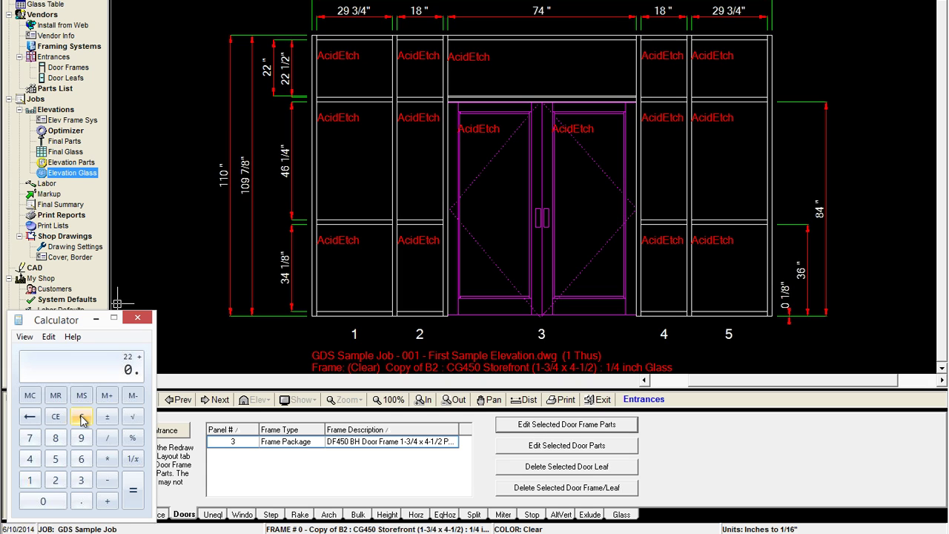
text(.75)
key(minus)
text(.5)
key(Return)
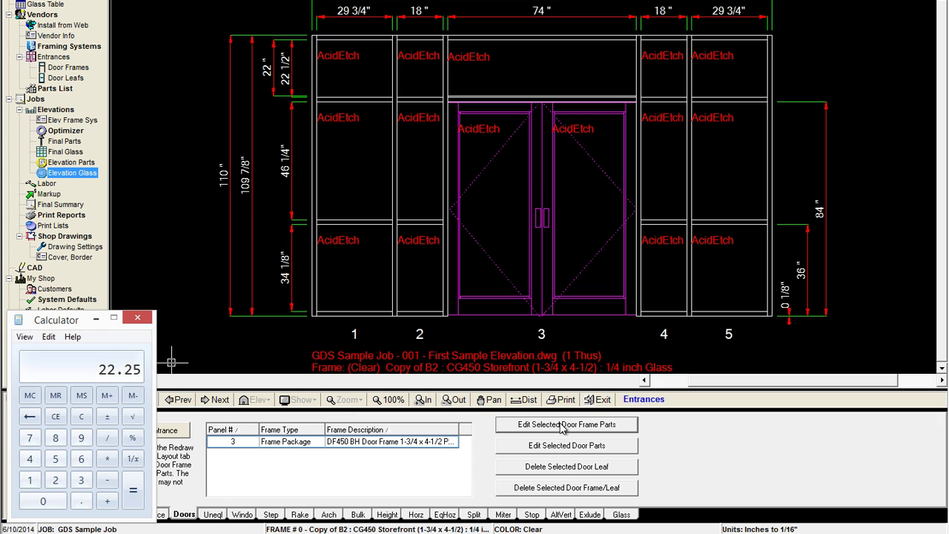
List the glass for the First Sample Elevation, examine the transom glass height, and close the list.
double_click(72, 172)
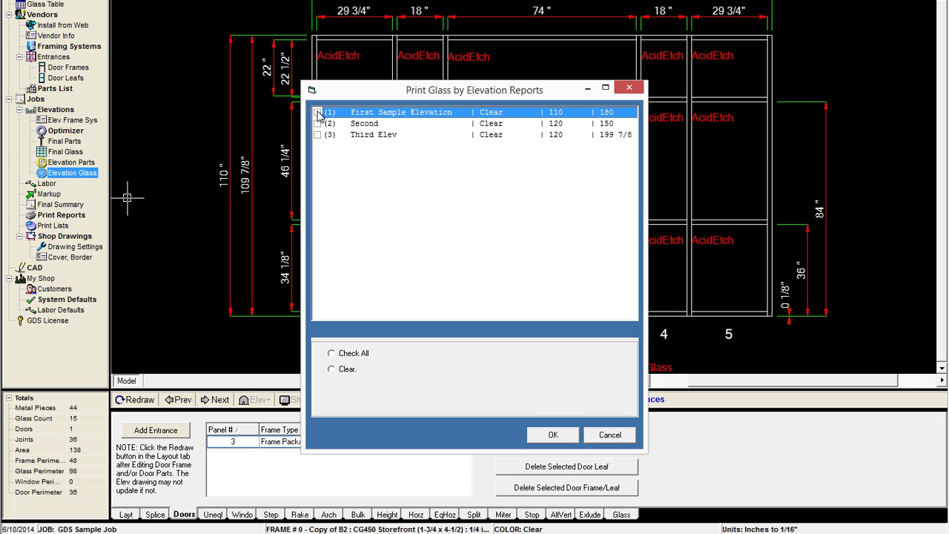
click(318, 113)
click(553, 435)
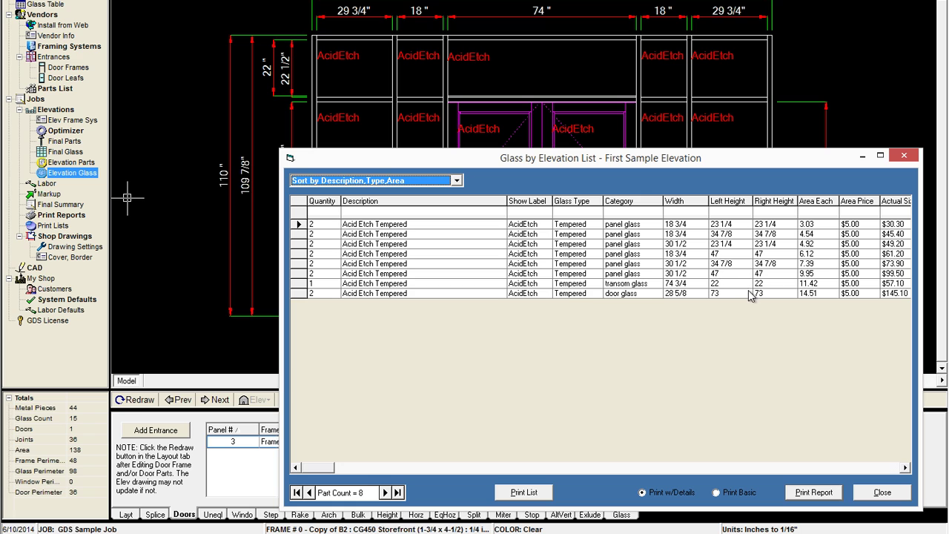
click(881, 494)
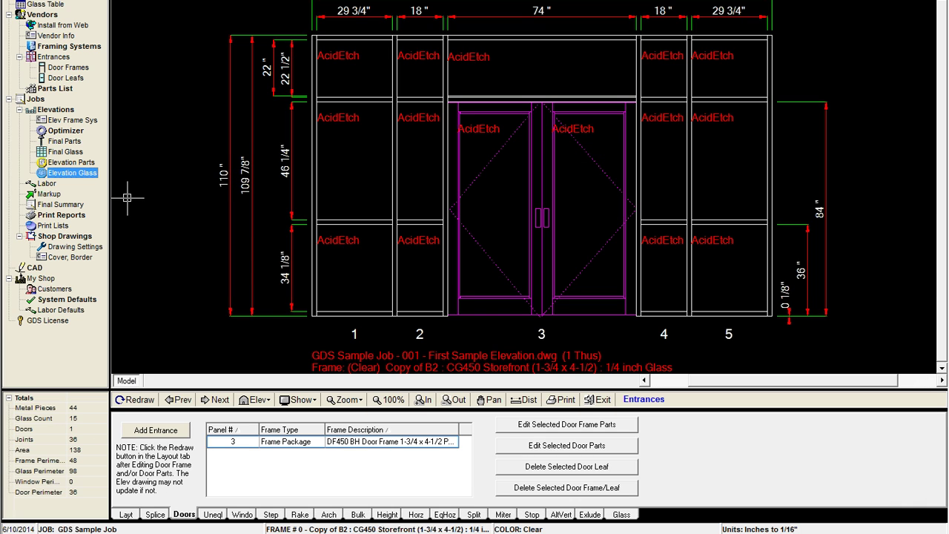
Clear Calculator, work out 22.25 + 0.75 - 0.5, and close the calculator.
key(alt+Tab)
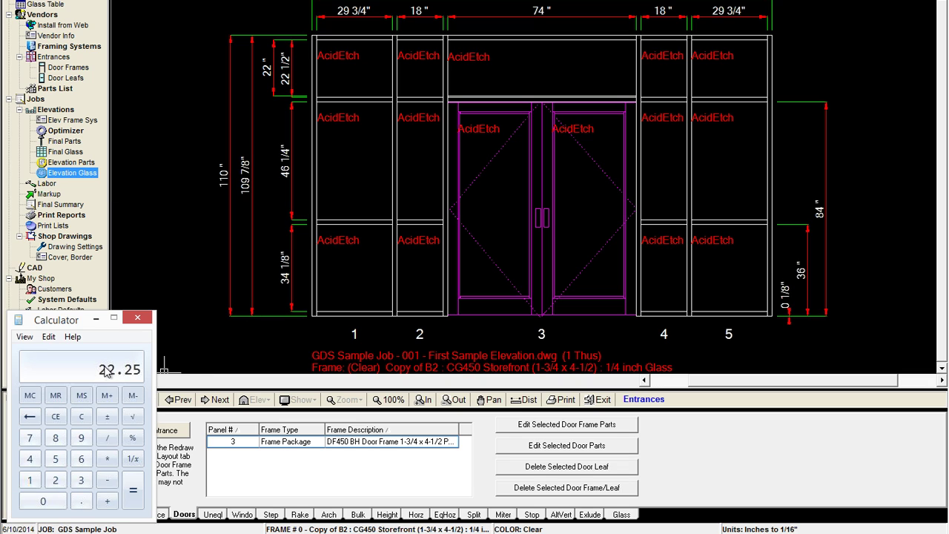
click(80, 416)
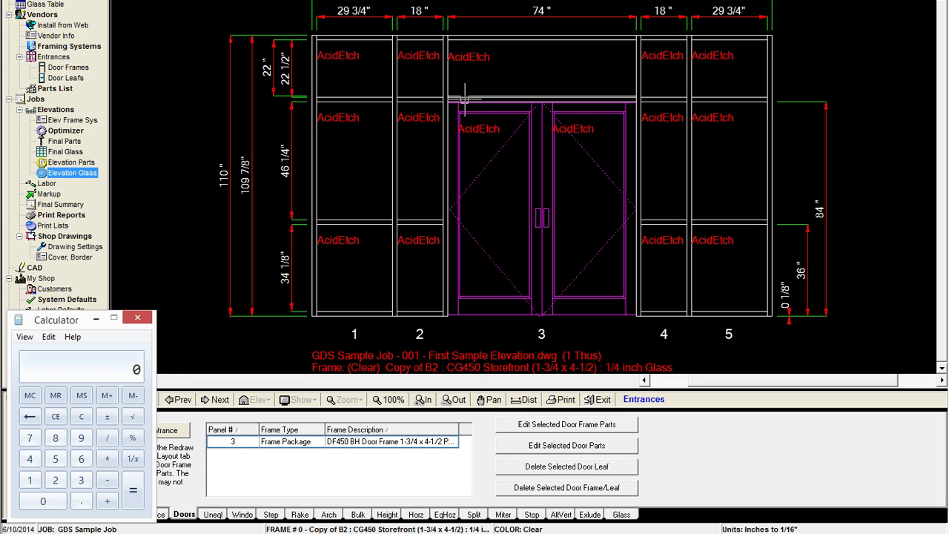
text(22.)
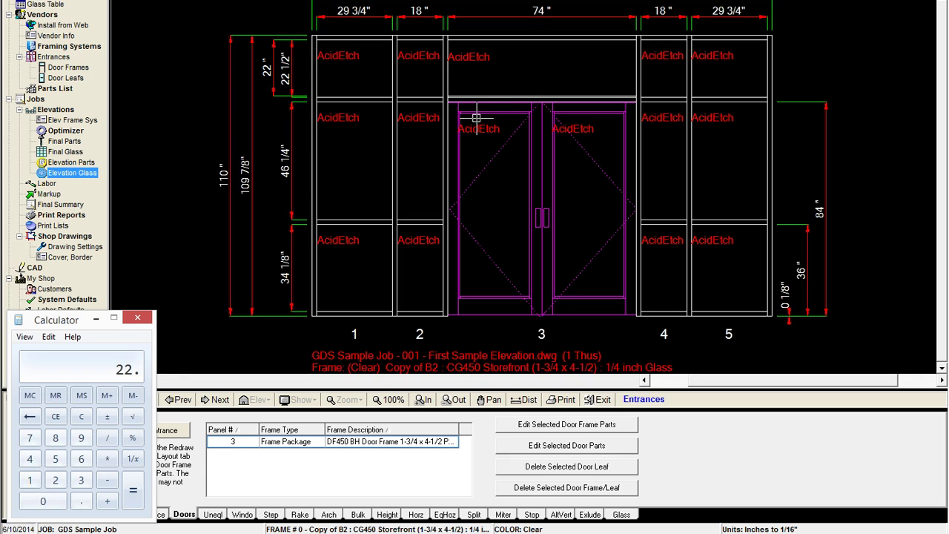
text(2)
text(5+)
text(.)
text(7)
text(5-)
text(.5)
key(Return)
click(137, 317)
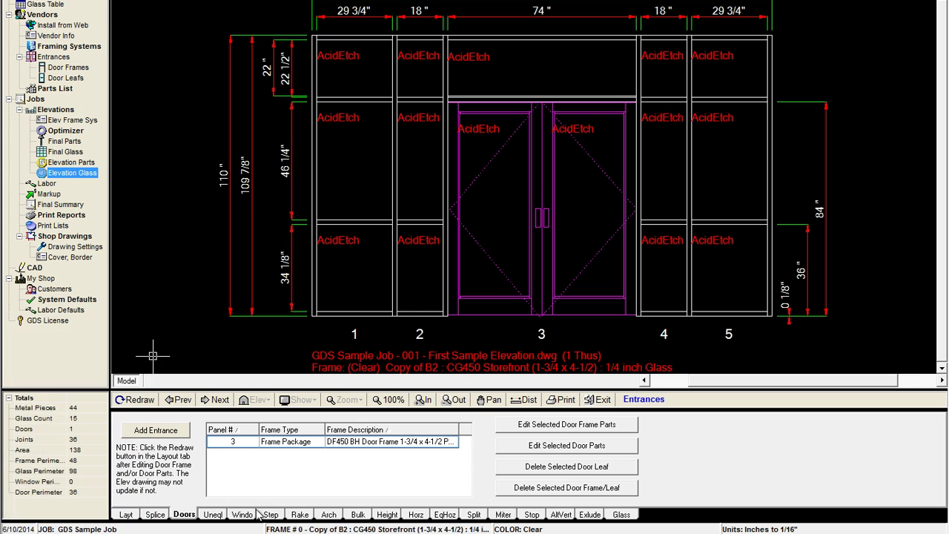
Set the transom stop profile of panel 3's door frame to 0.
click(552, 430)
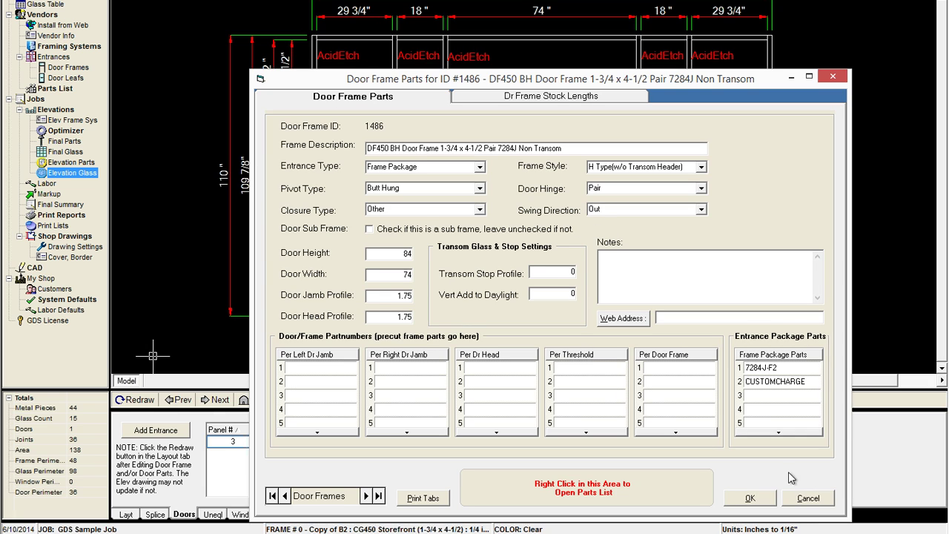
click(749, 498)
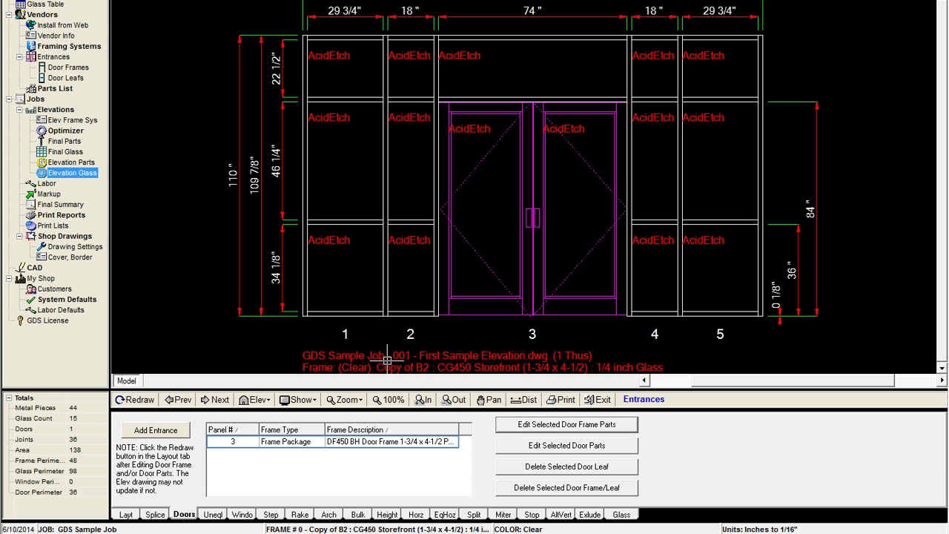
Open Calculator, add 0.75 to the 22.5 transom daylight height, and minimize the calculator.
key(super)
text(ca)
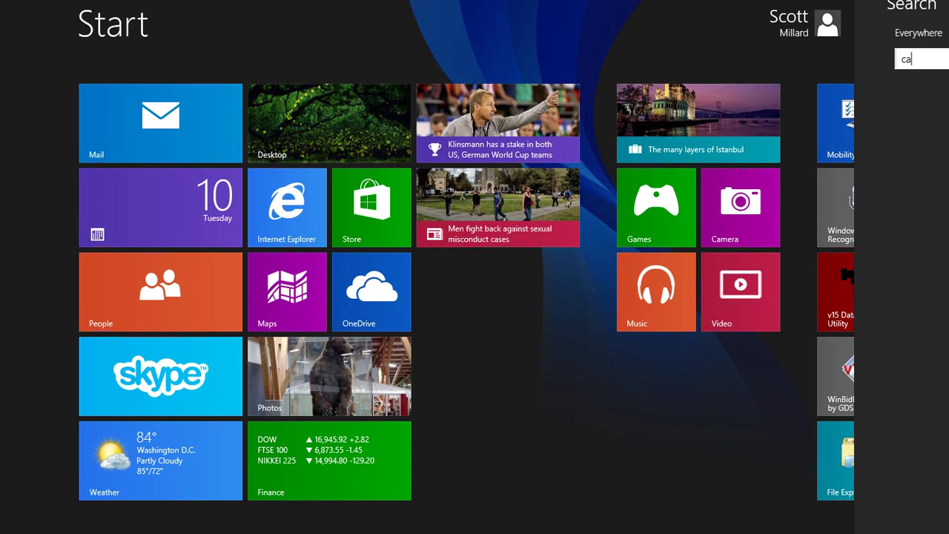
text(lculator)
key(Return)
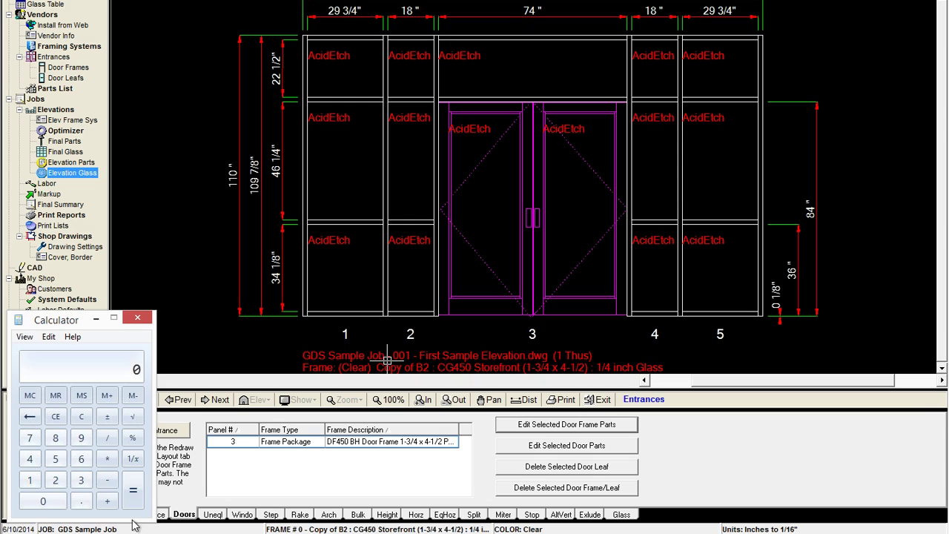
text(22)
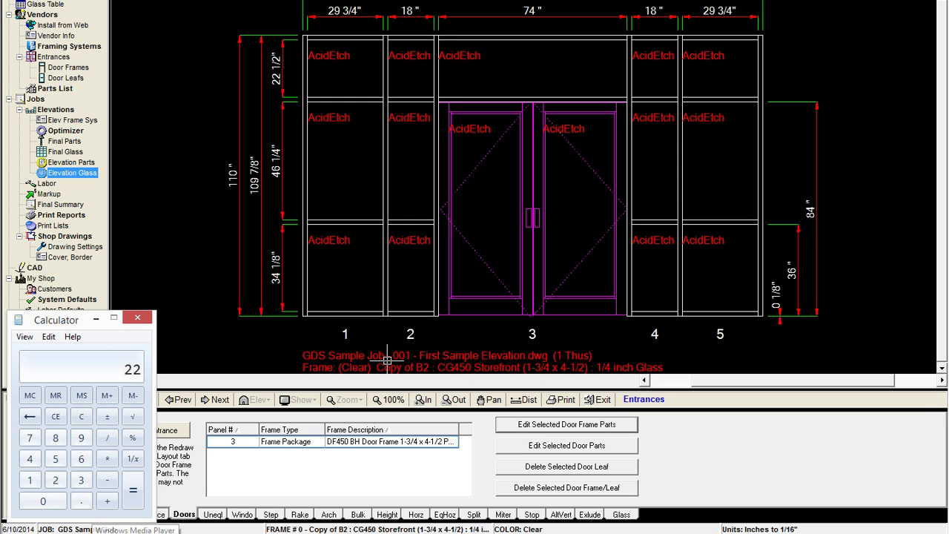
text(.5 + 0.)
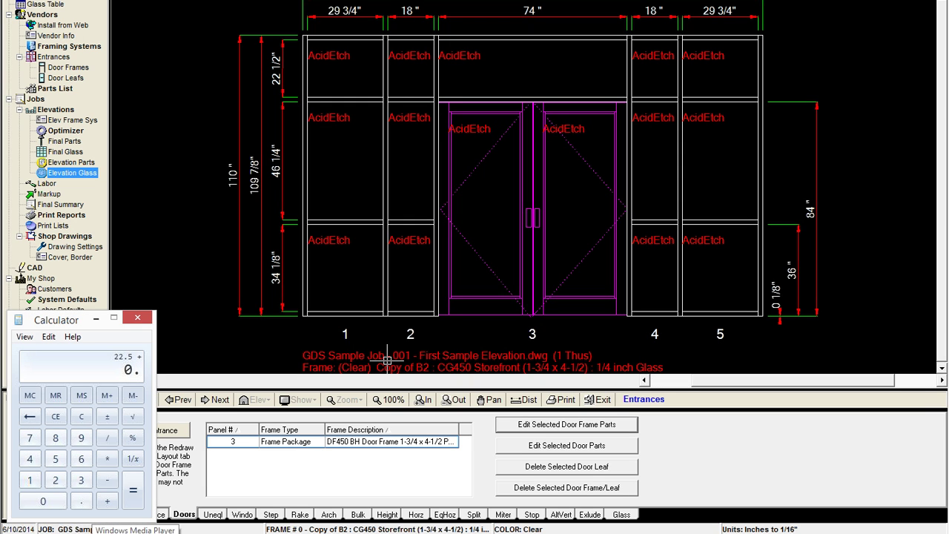
text(75)
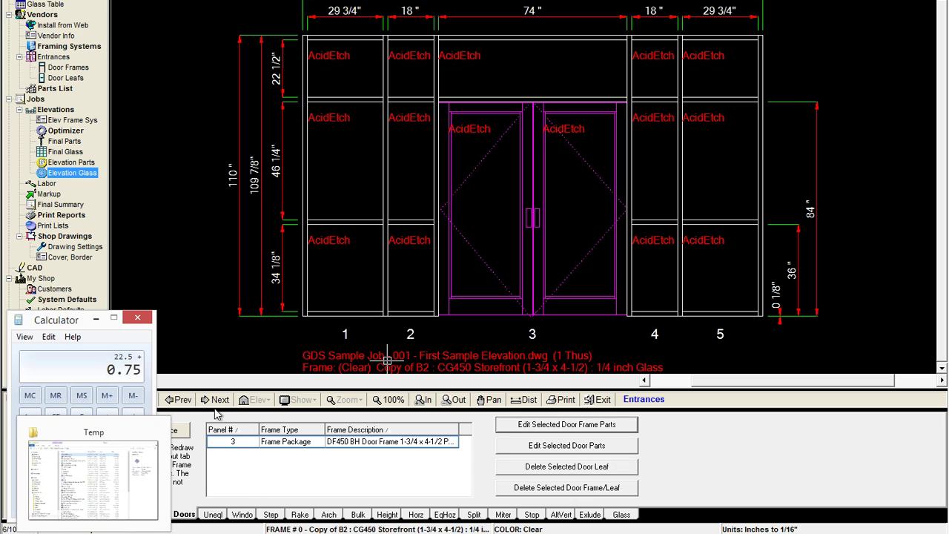
key(Return)
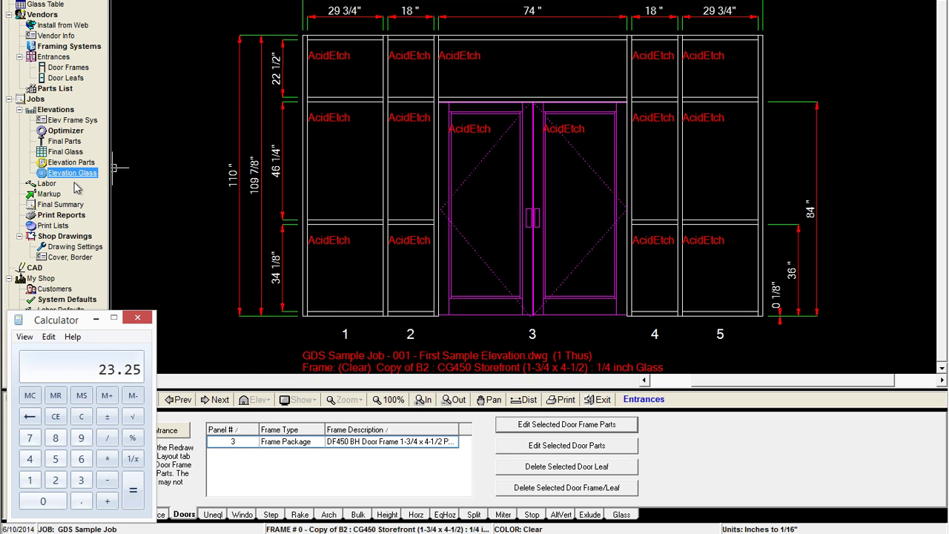
click(96, 318)
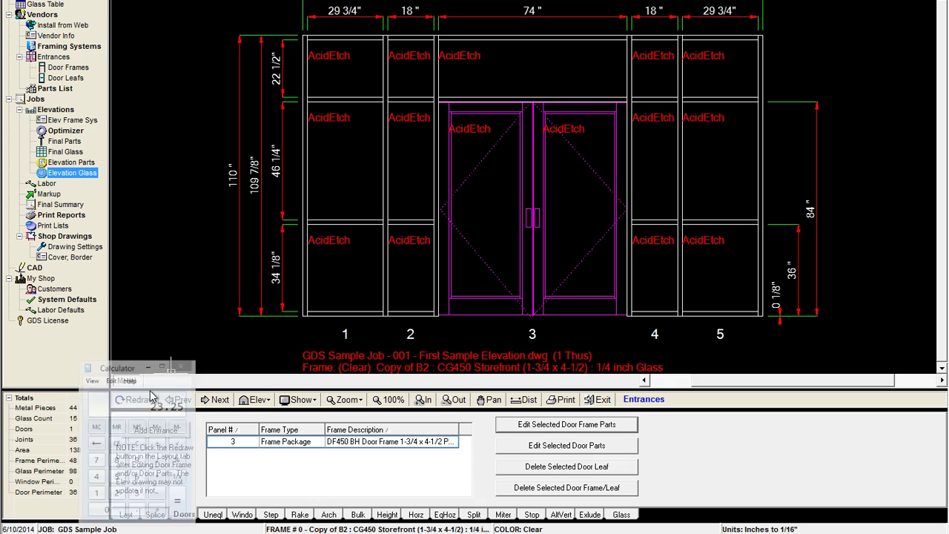
Redraw the elevation, then list the First Sample Elevation's glass and compare its transom glass height with the calculator result.
click(141, 401)
click(141, 401)
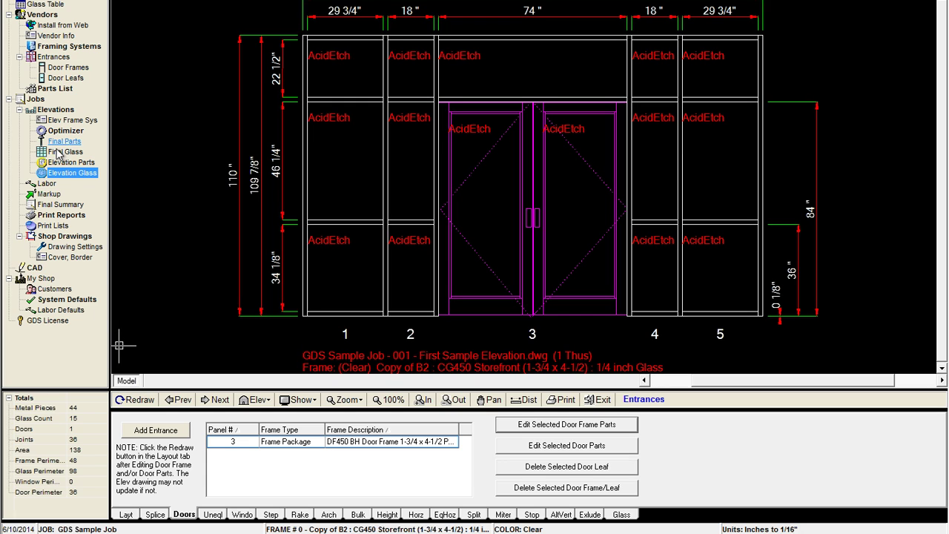
click(180, 400)
click(180, 400)
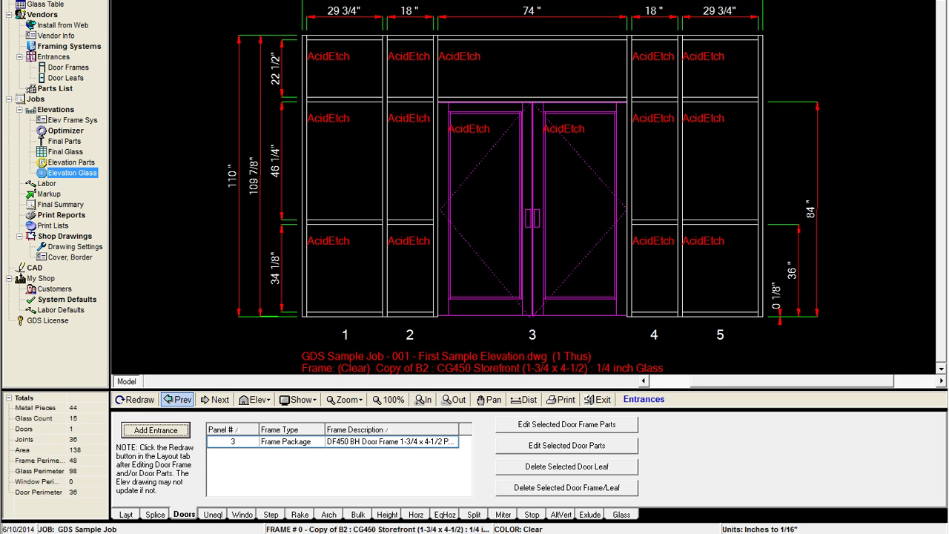
click(83, 175)
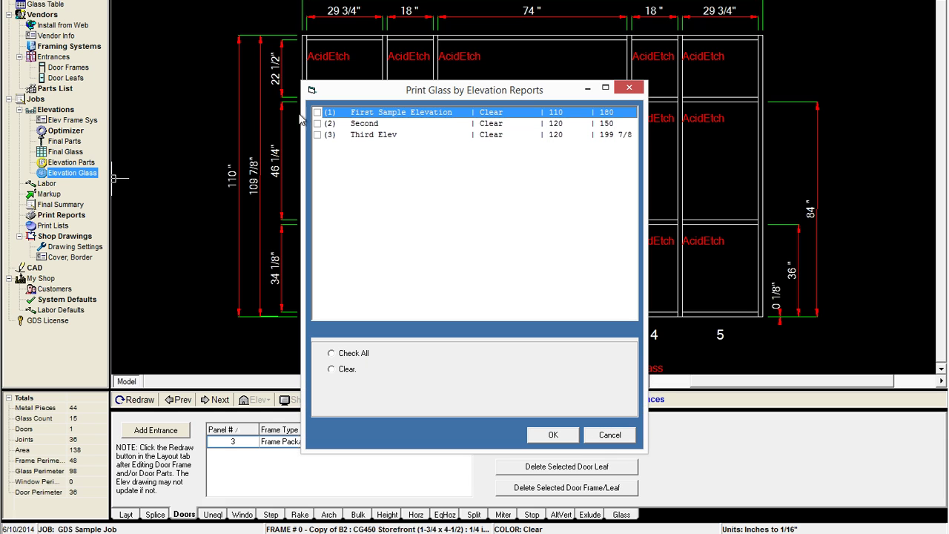
click(317, 112)
click(317, 123)
click(320, 123)
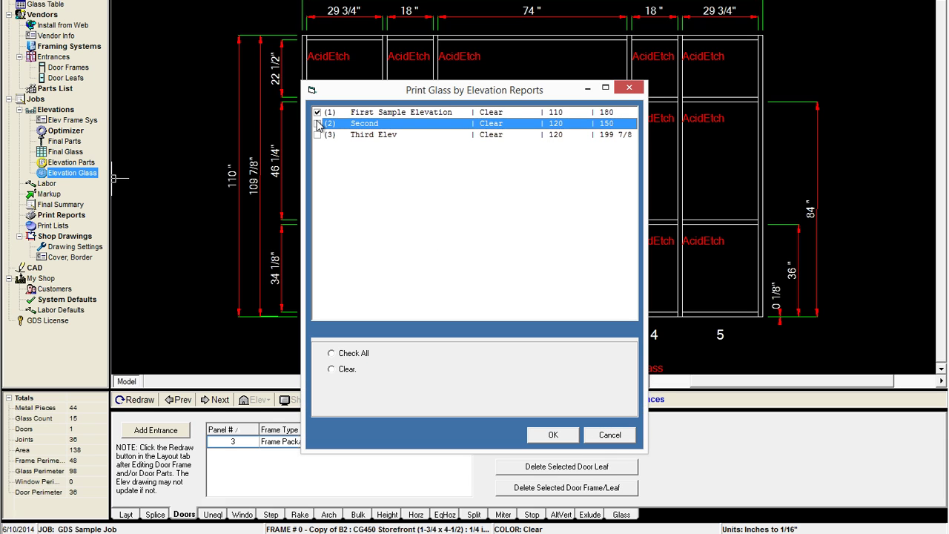
click(553, 435)
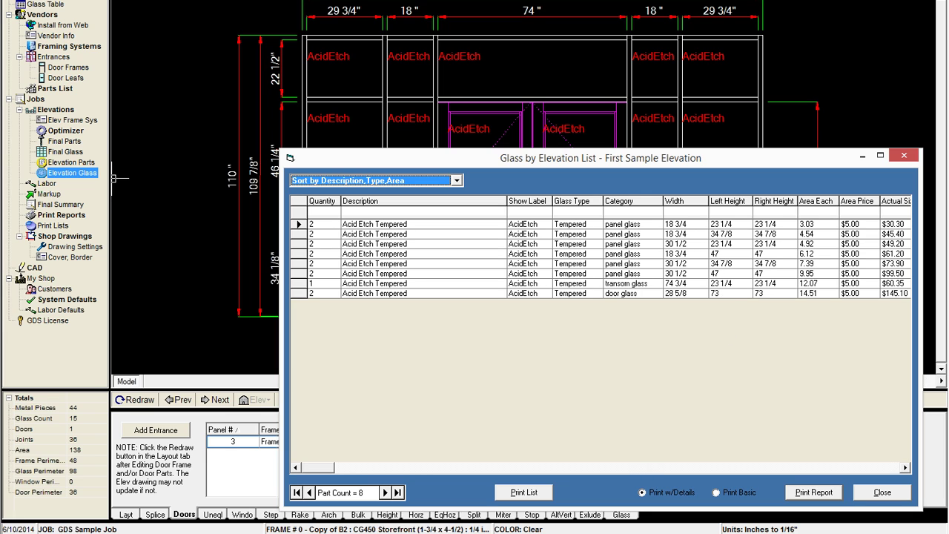
click(298, 533)
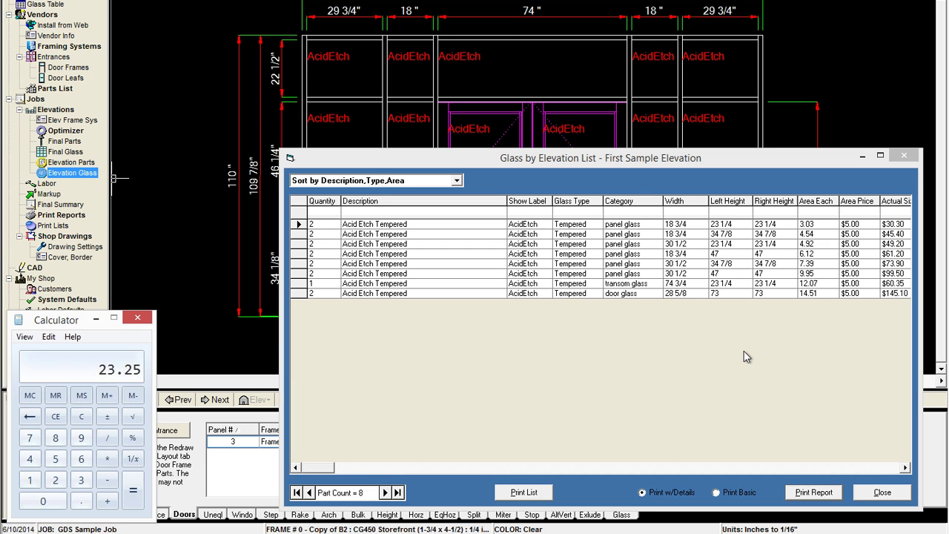
click(889, 492)
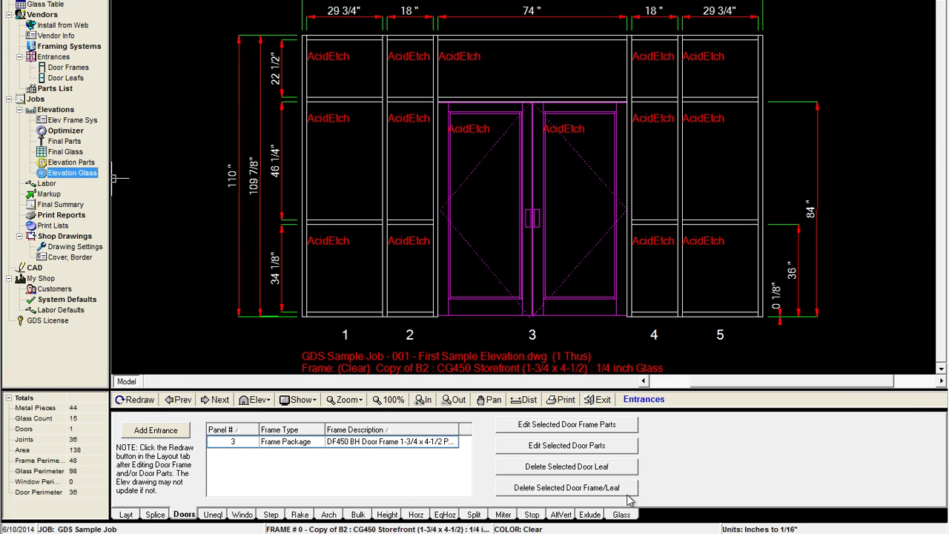
Set the transom stop profile of panel 3's door frame to 0.75 and refresh the elevation drawing.
click(597, 427)
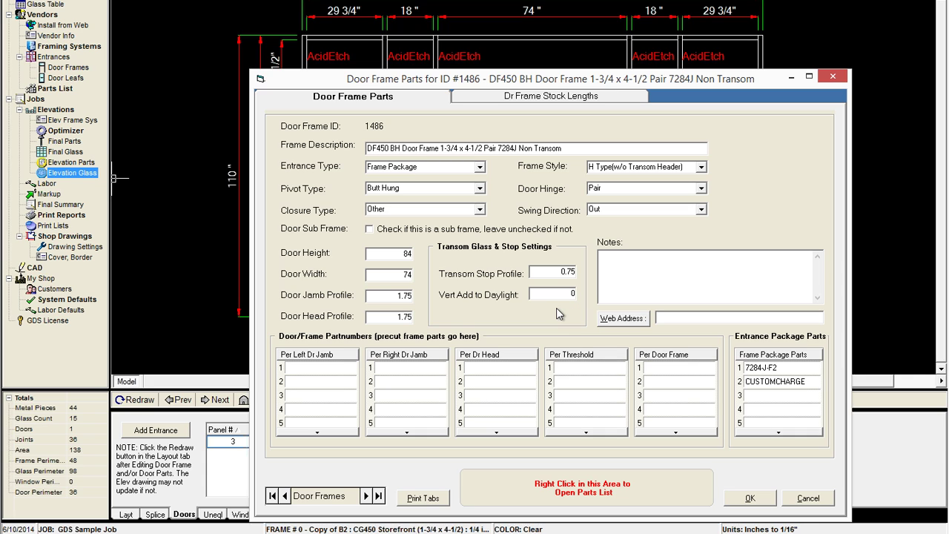
click(760, 500)
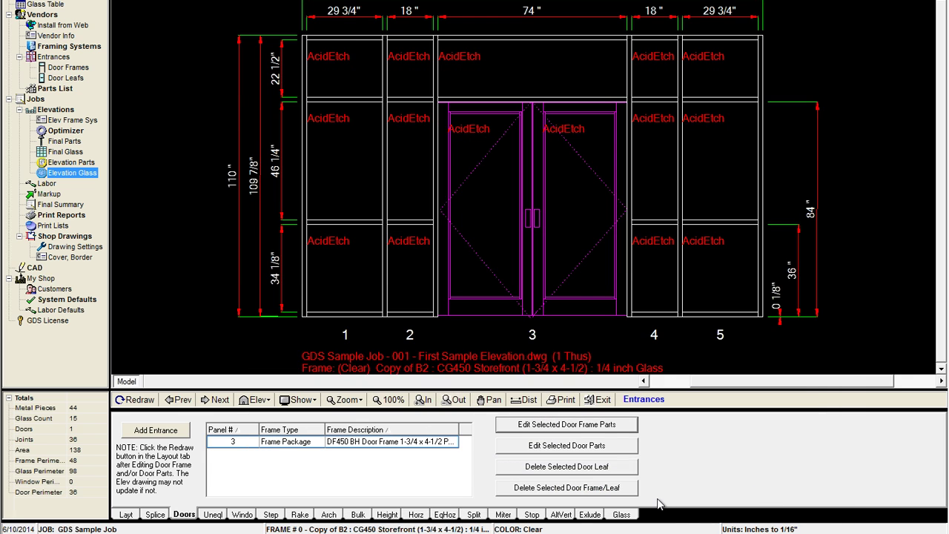
click(216, 399)
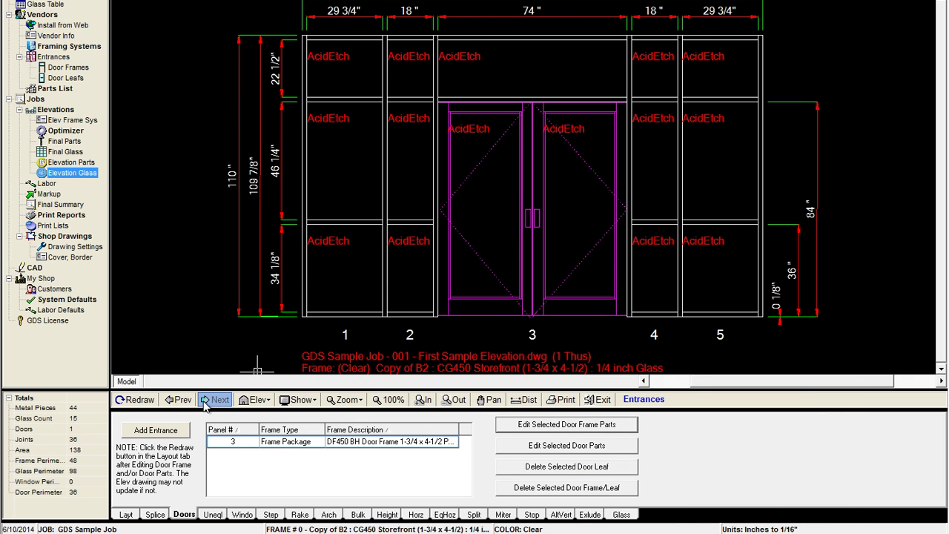
click(180, 399)
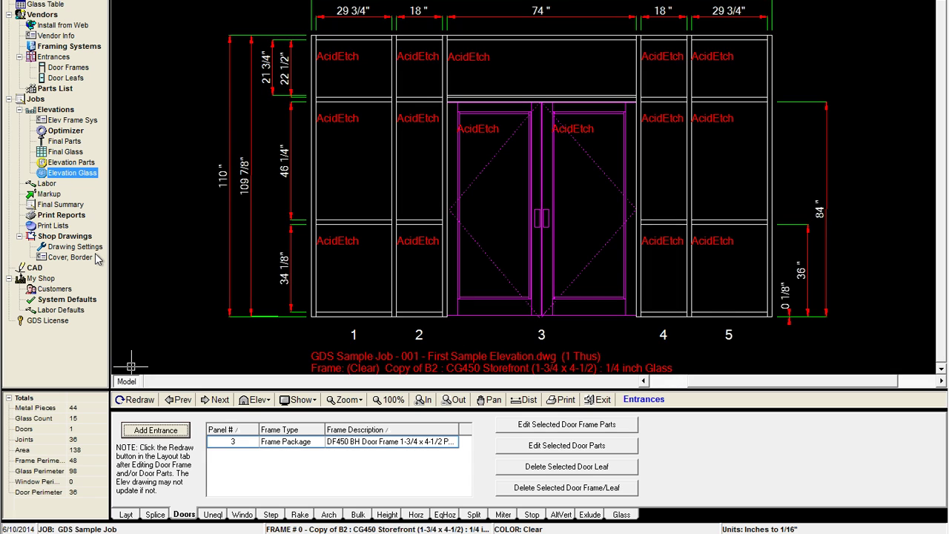
List the glass for the First Sample Elevation to examine the transom glass size.
click(79, 173)
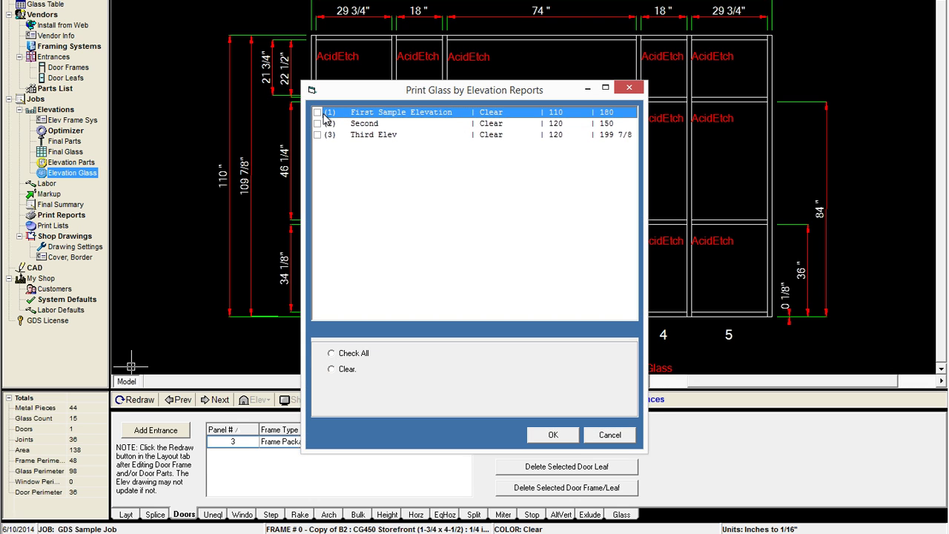
click(552, 434)
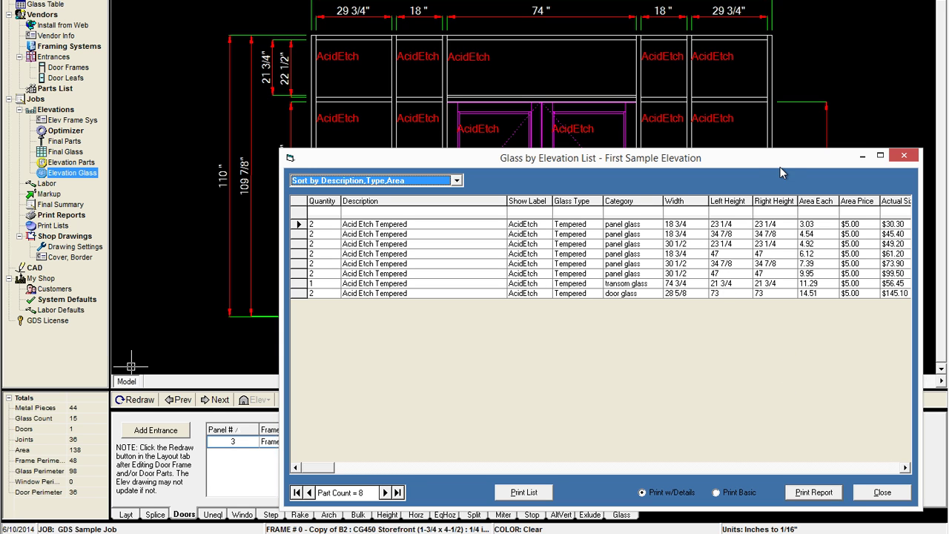
Compare the transom glass size in the glass list with the elevation drawing's dimensions, and close the list.
mouse_move(773, 159)
mouse_down()
mouse_move(704, 220)
mouse_move(556, 178)
mouse_move(542, 210)
mouse_up()
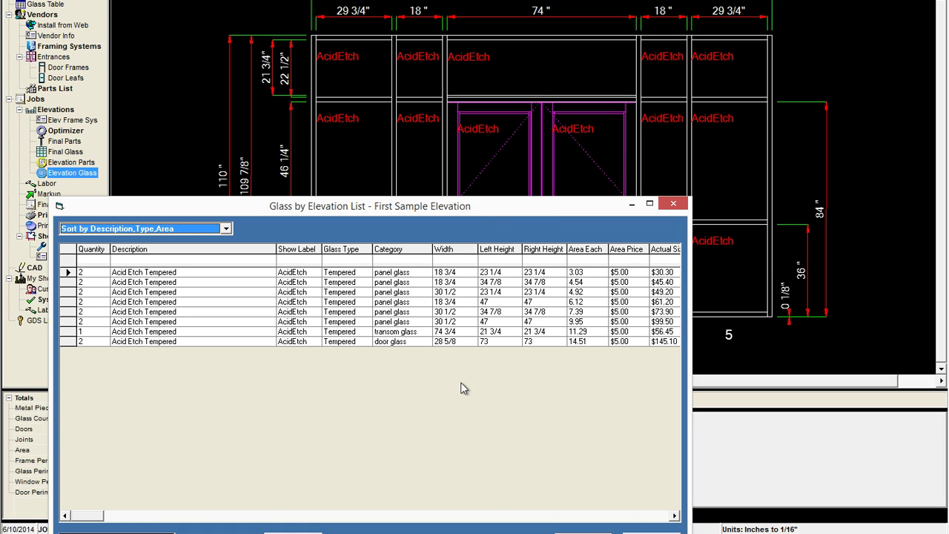
drag(513, 203, 760, 154)
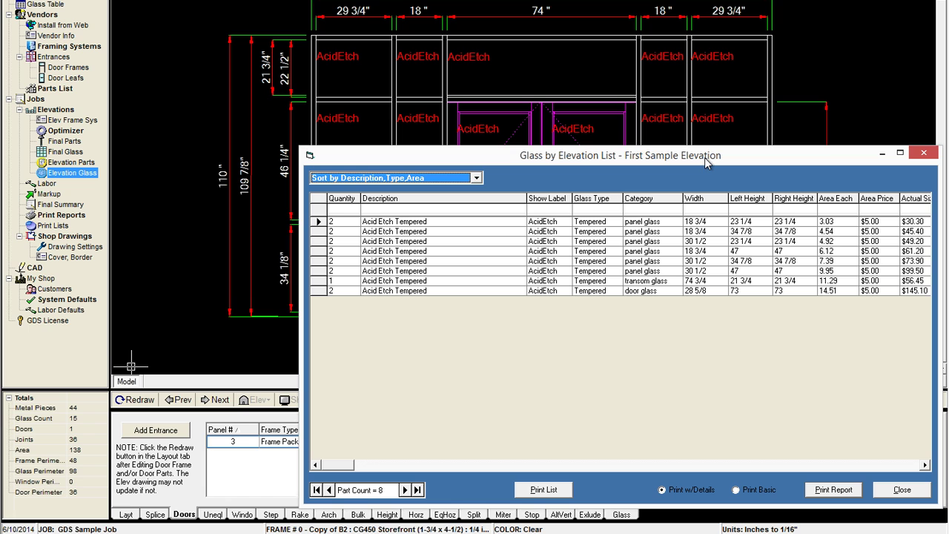
mouse_move(704, 157)
mouse_down()
mouse_move(559, 140)
mouse_move(519, 151)
mouse_up()
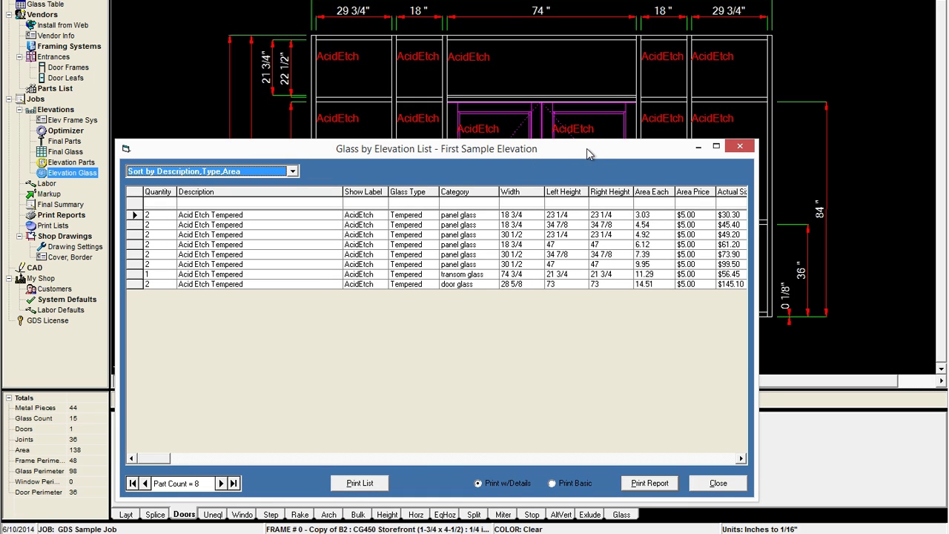
drag(591, 158, 635, 175)
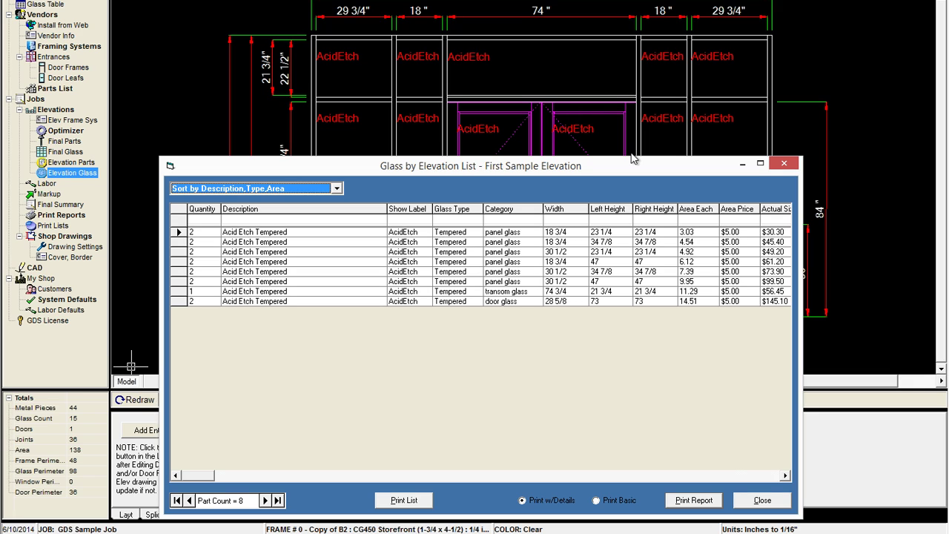
click(760, 504)
click(759, 503)
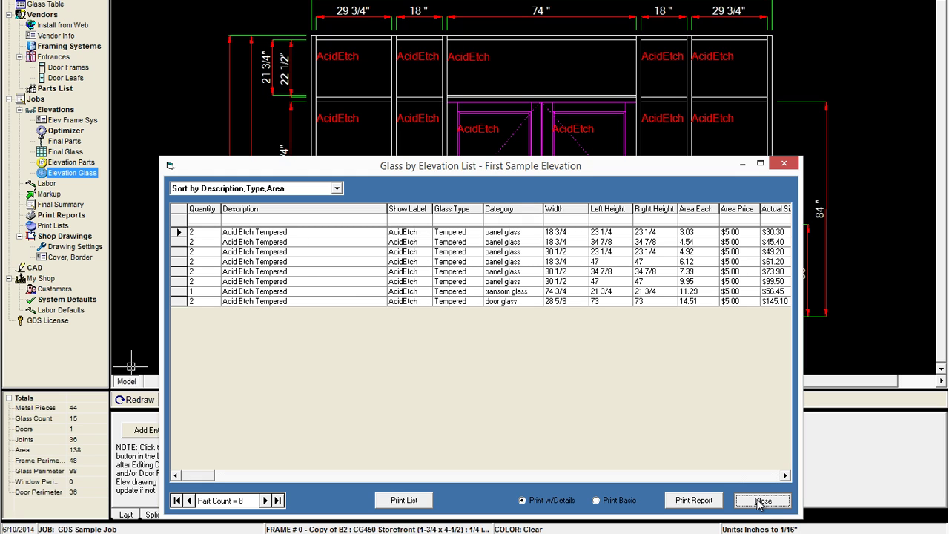
click(760, 504)
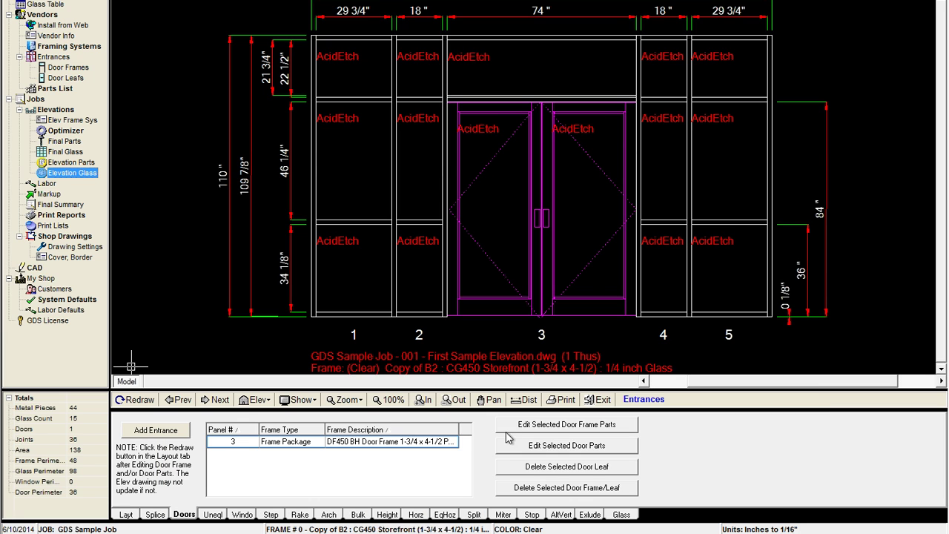
Set the vertical add to daylight of panel 3's door frame to 0.625 and refresh the First Sample Elevation drawing.
click(547, 424)
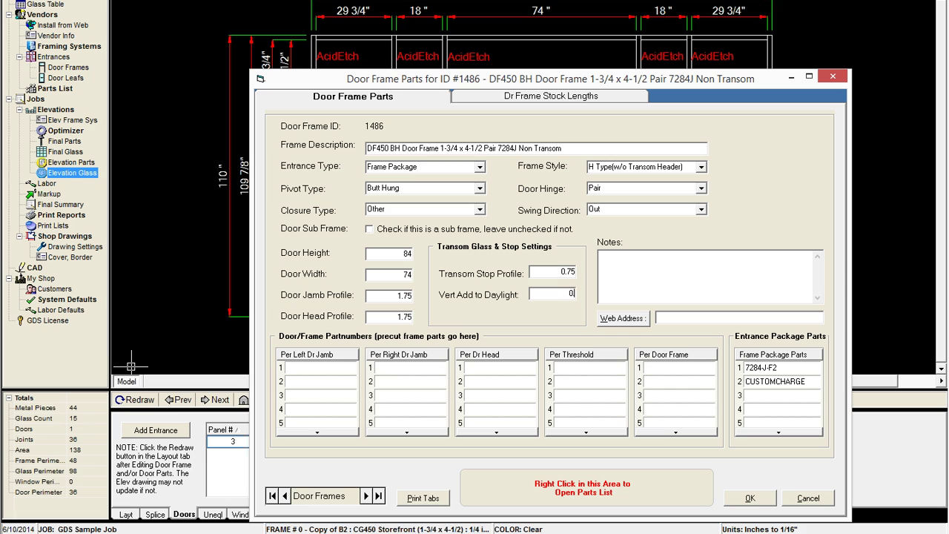
text(5)
click(746, 500)
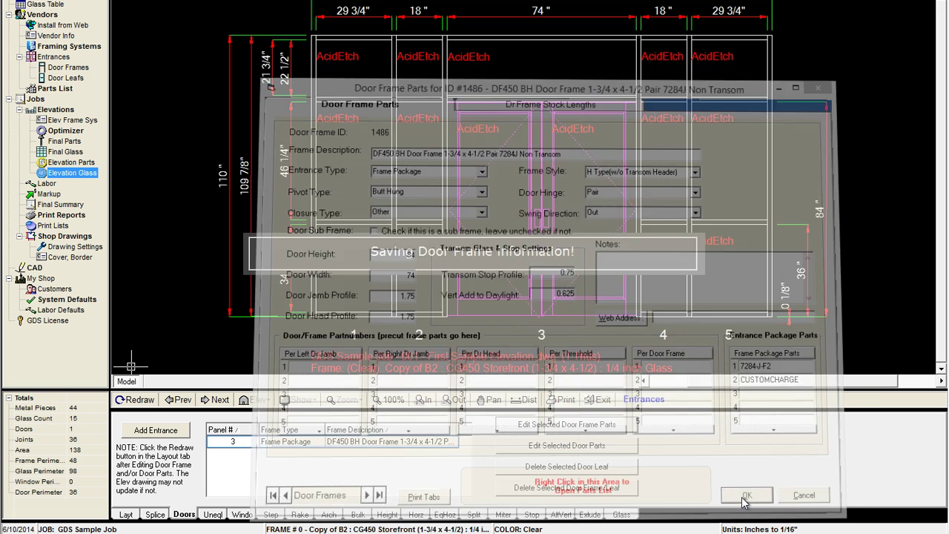
click(181, 400)
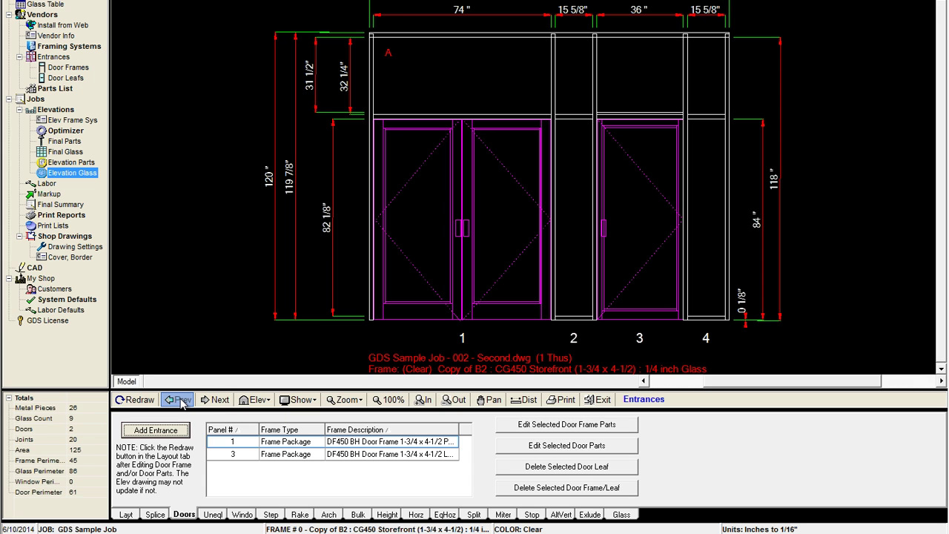
click(182, 400)
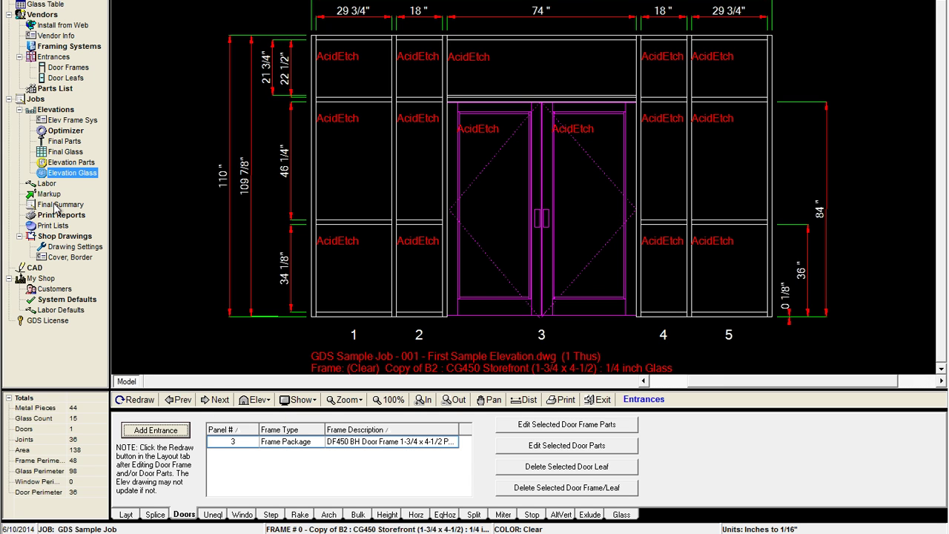
List the First Sample Elevation's glass to check the transom glass height, and review the transom settings of panel 3's door frame.
click(69, 175)
click(317, 113)
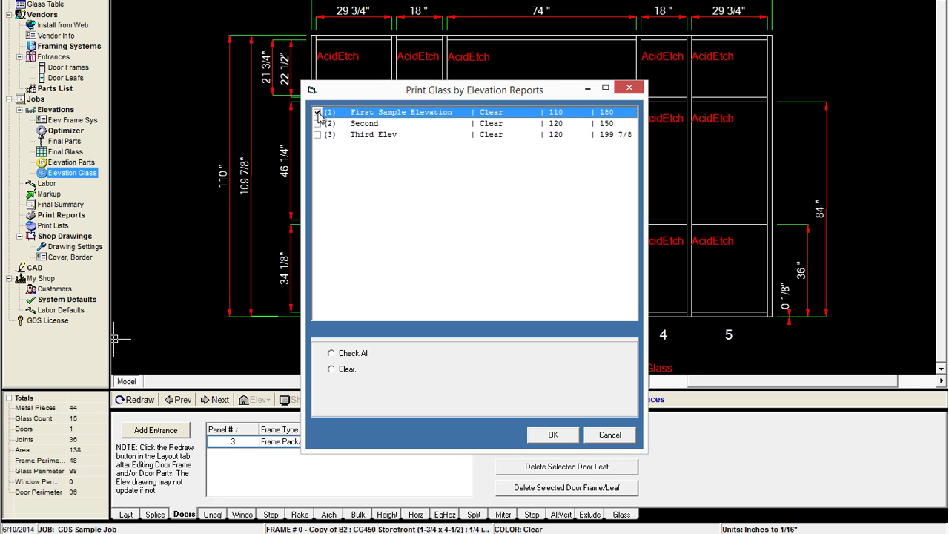
click(553, 435)
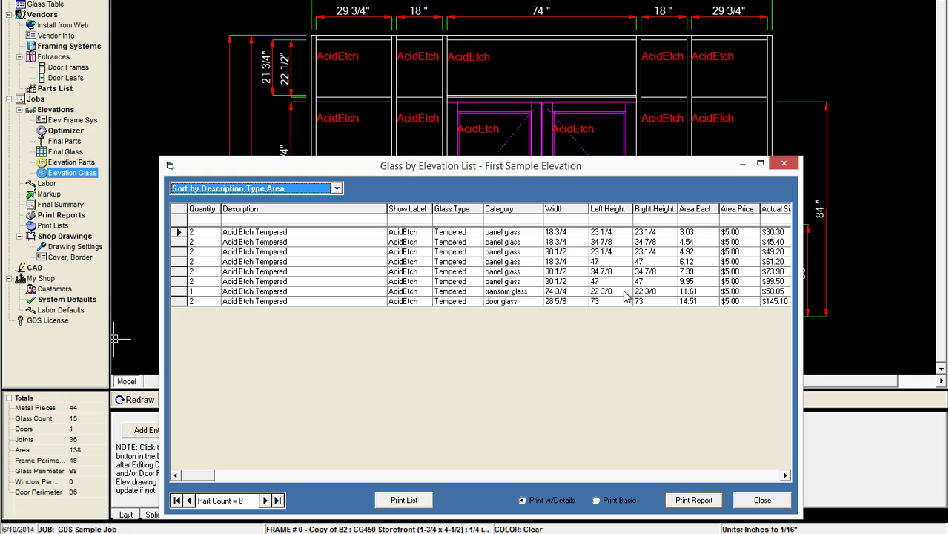
click(763, 502)
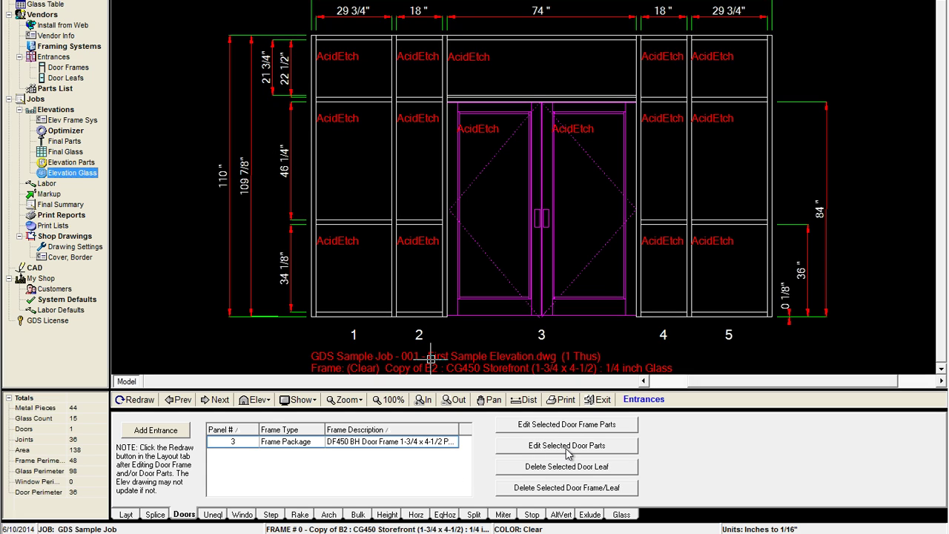
click(577, 427)
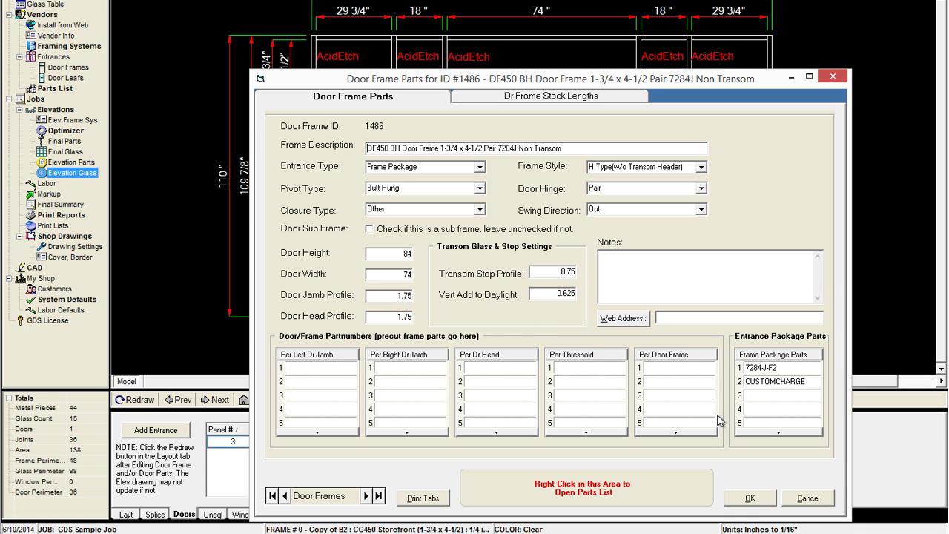
click(750, 498)
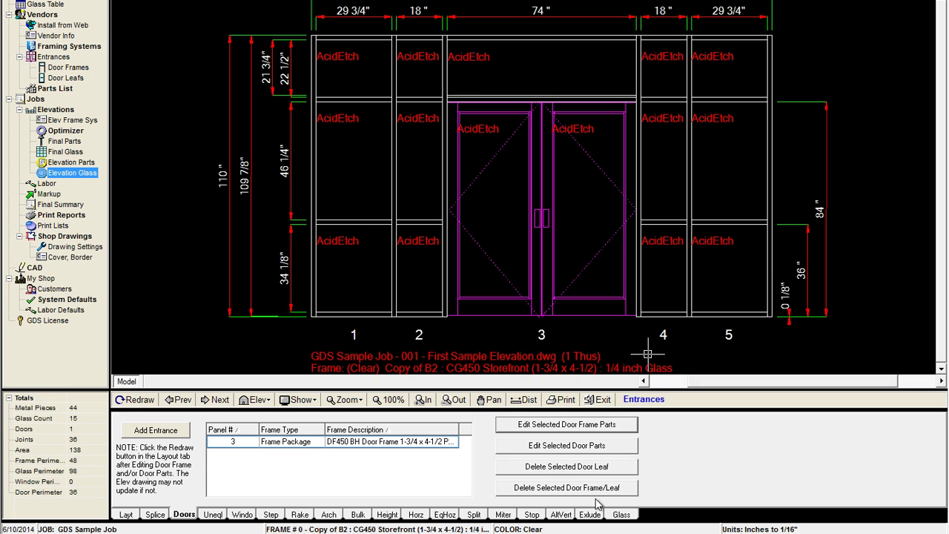
Add vertical glass stops on the left and right of panel 3, from height 84 to 110, and inspect them in the drawing.
click(532, 515)
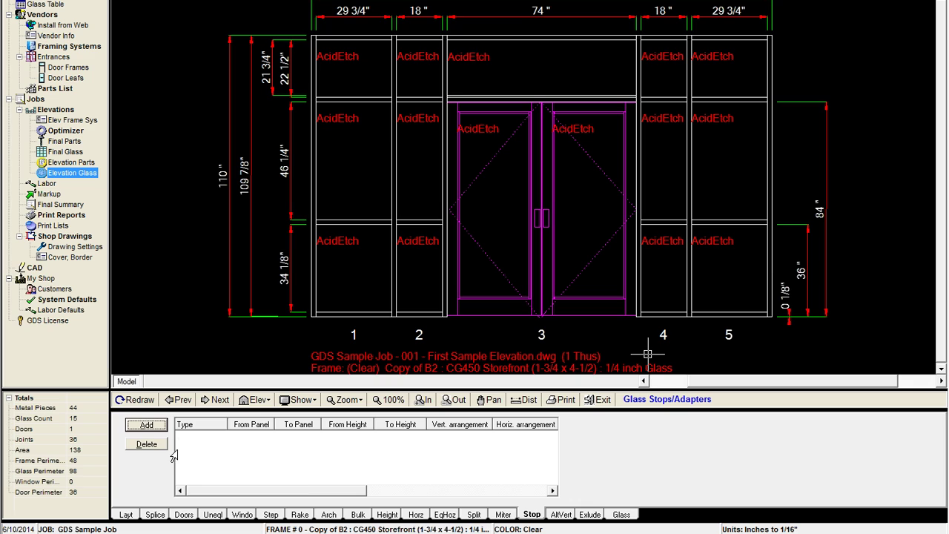
click(146, 426)
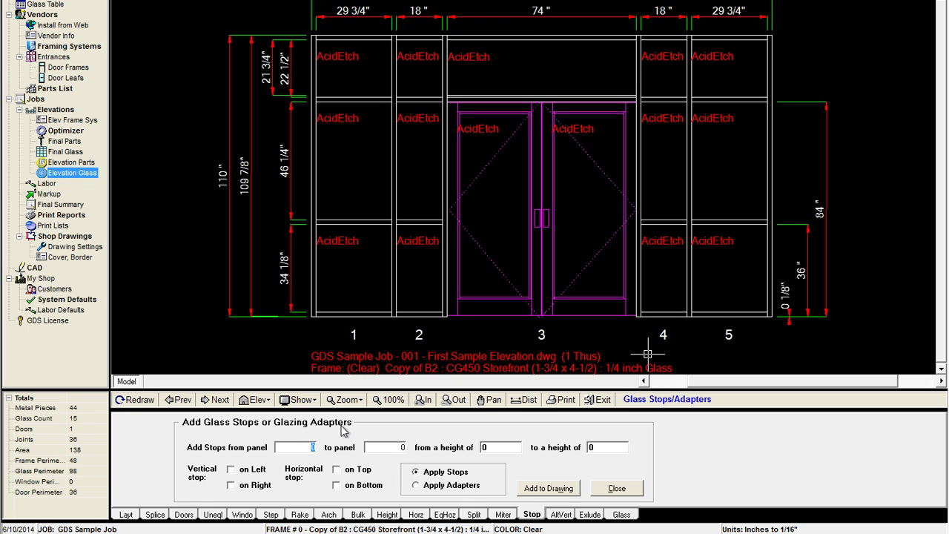
text(3)
key(Tab)
click(231, 470)
click(231, 486)
click(562, 497)
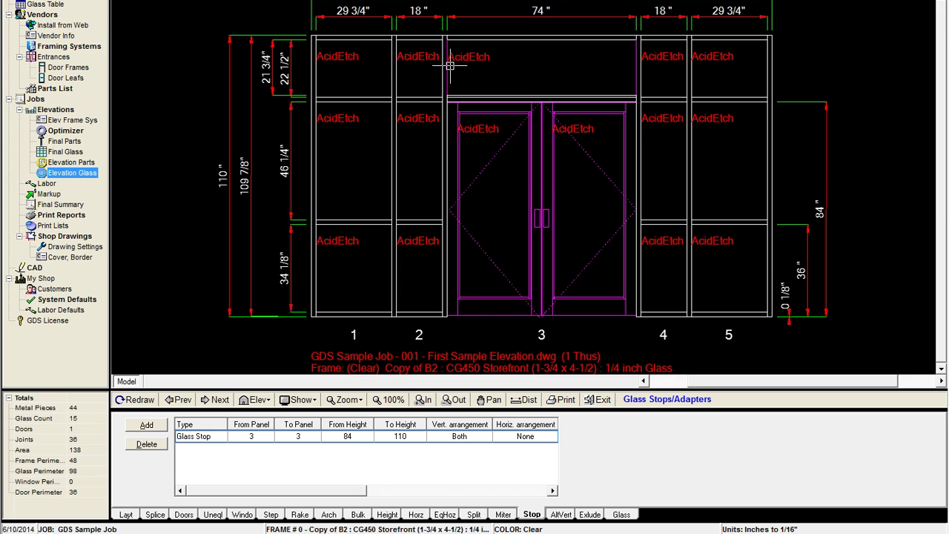
scroll(450, 65, up, 5)
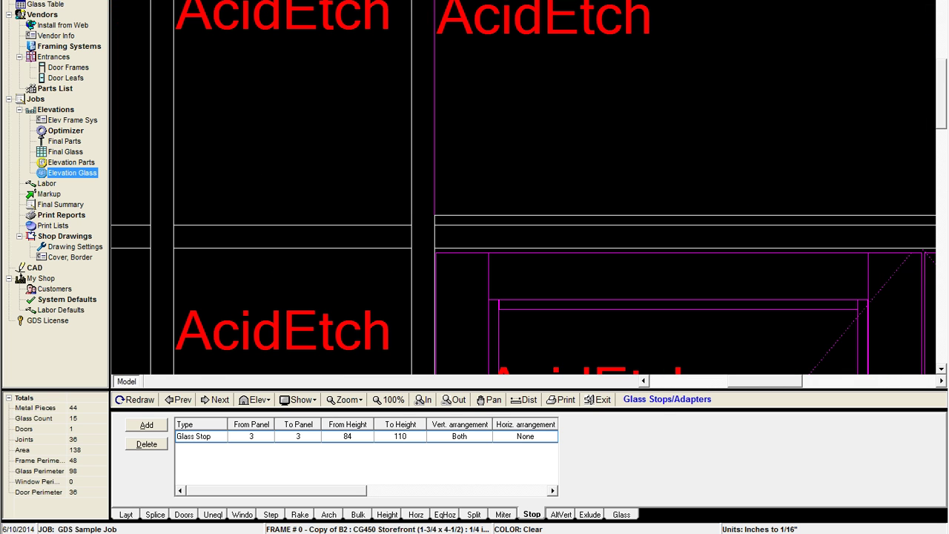
scroll(450, 71, down, 5)
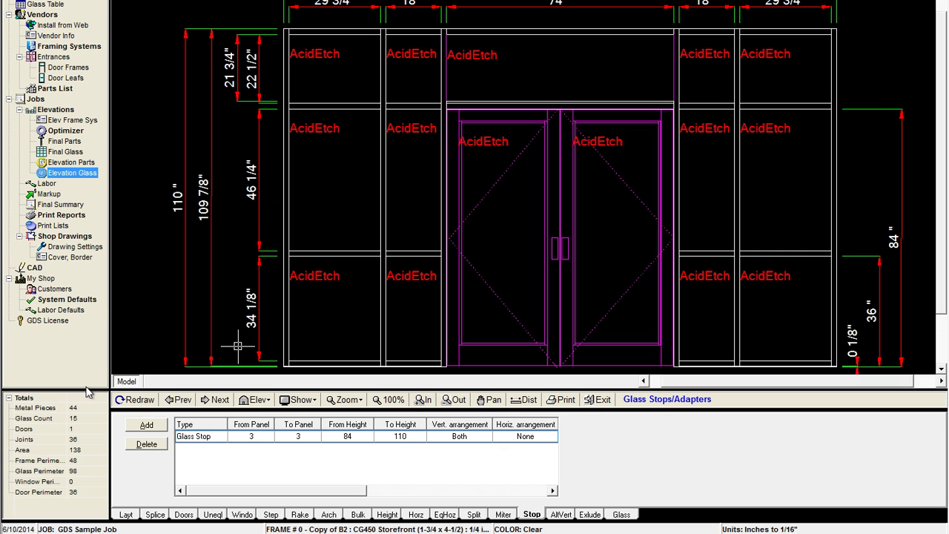
Set the left, right, top and bottom glass stop profiles of the elevation's framing system to 0.5.
click(65, 122)
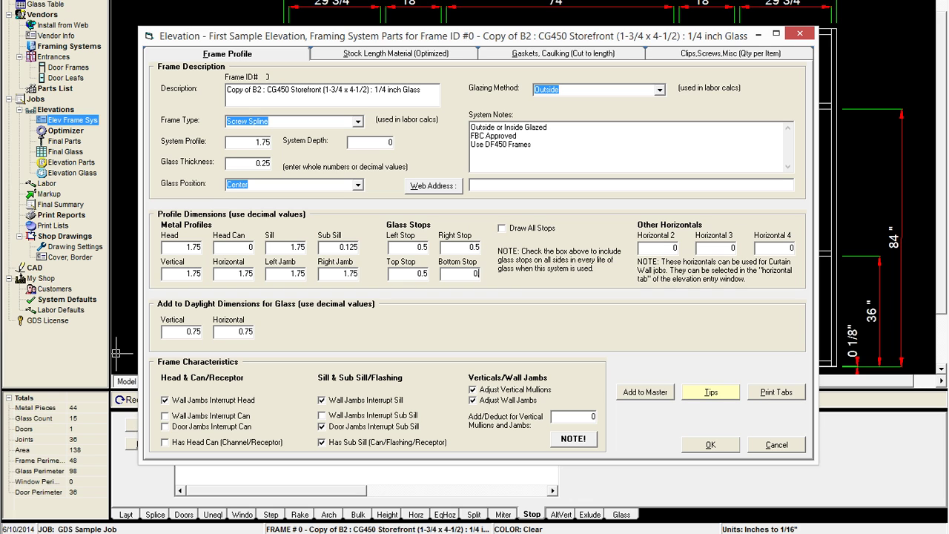
text(5)
key(Tab)
Find part 26478 by filtering part descriptions for "stop", assign it to the horizontal and vertical stops, and save the framing system.
click(417, 56)
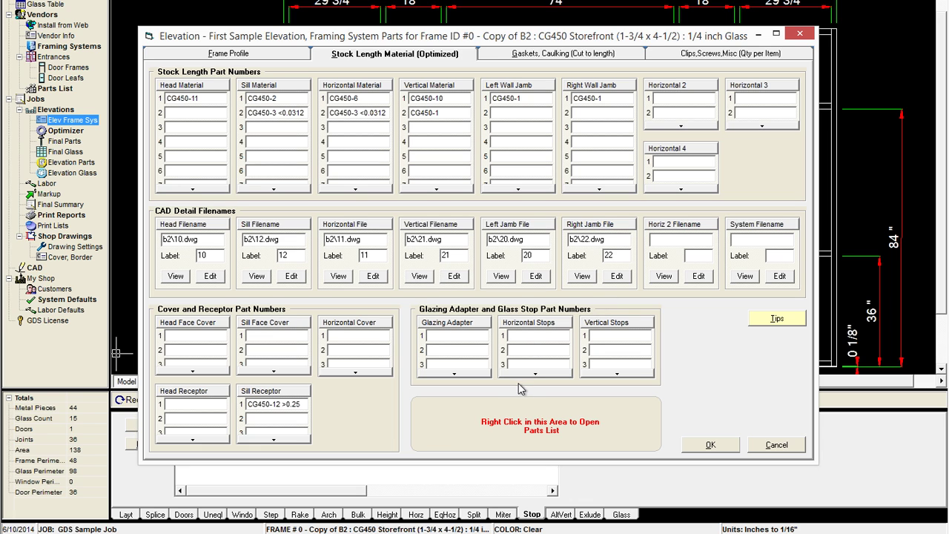
right_click(513, 416)
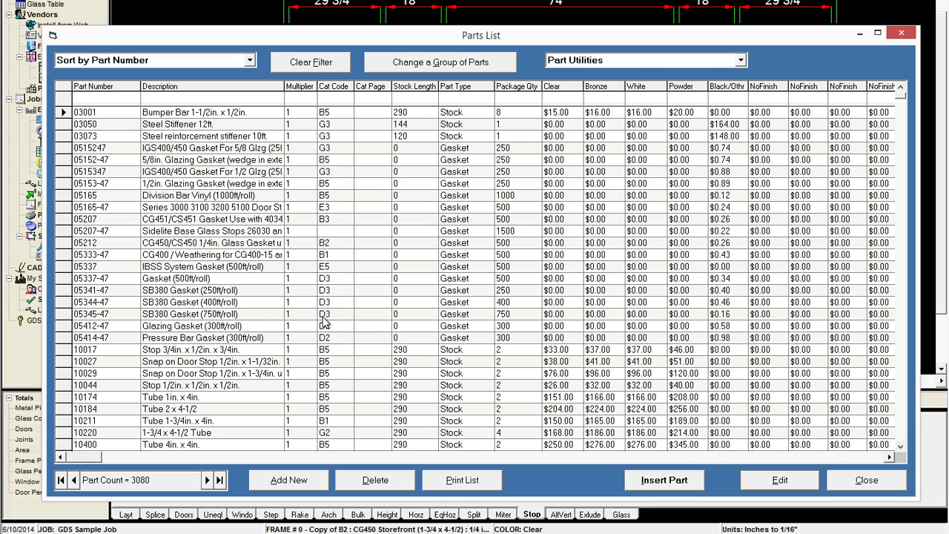
text(stop)
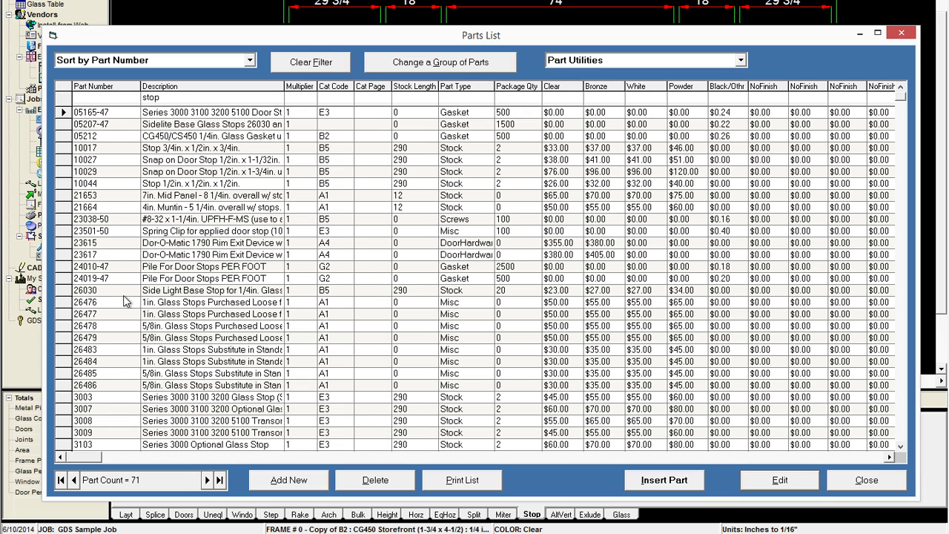
click(62, 327)
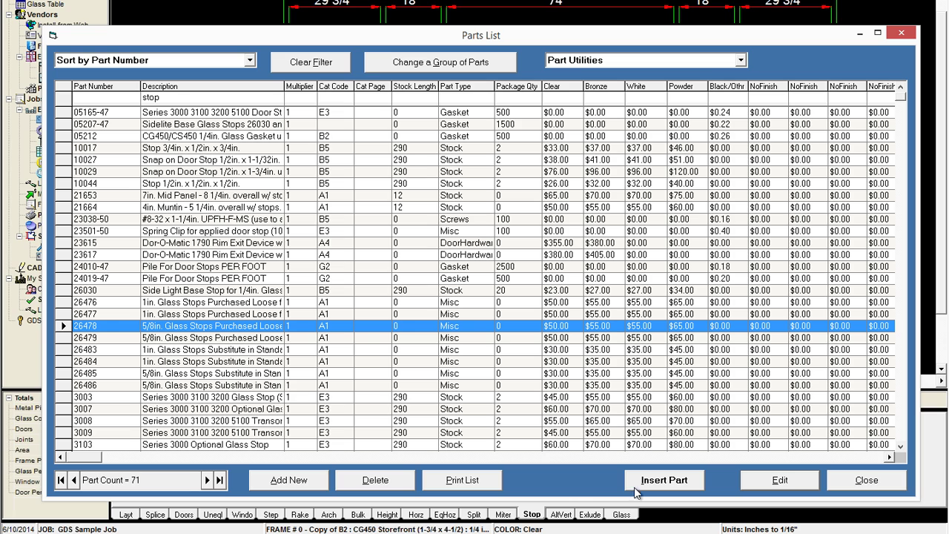
click(676, 482)
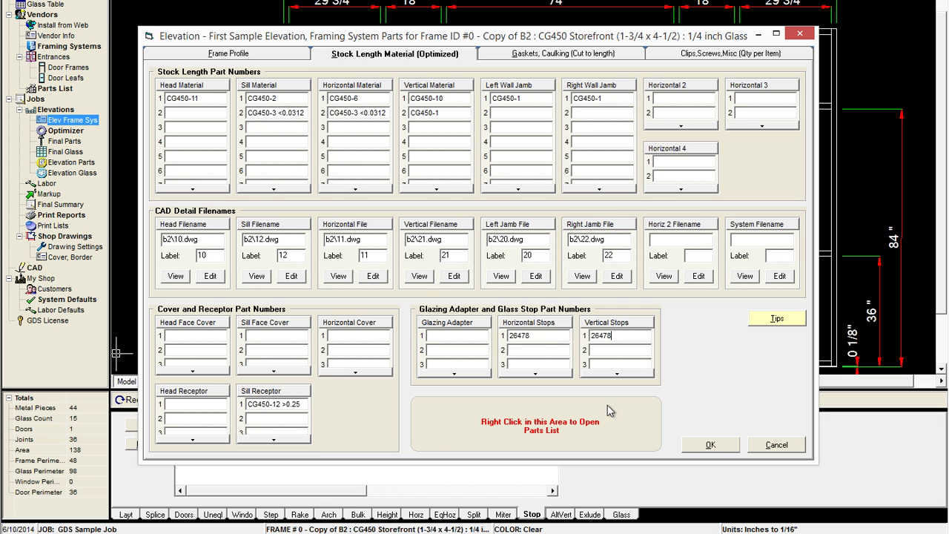
click(710, 444)
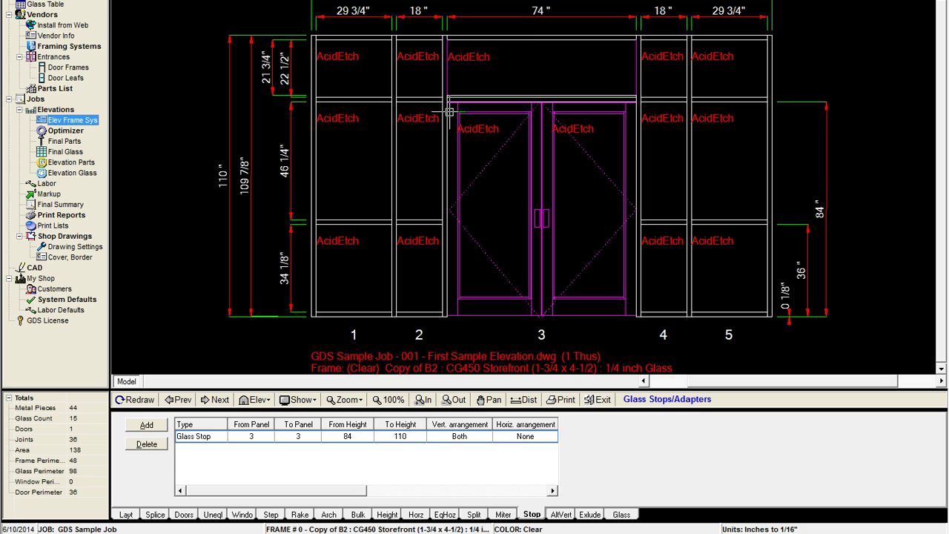
Redraw the elevation and inspect the vertical glass stops at both sides of panel 3's transom.
click(138, 399)
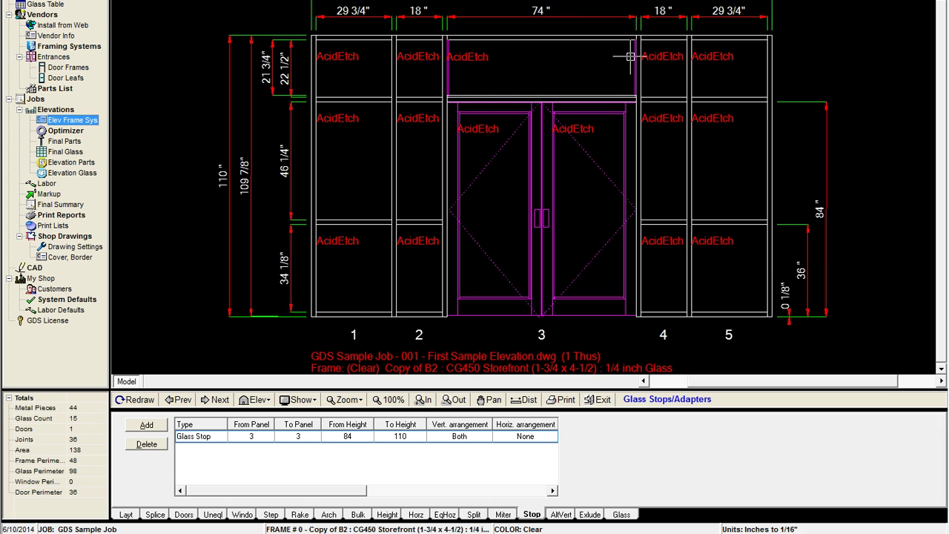
scroll(630, 57, up, 5)
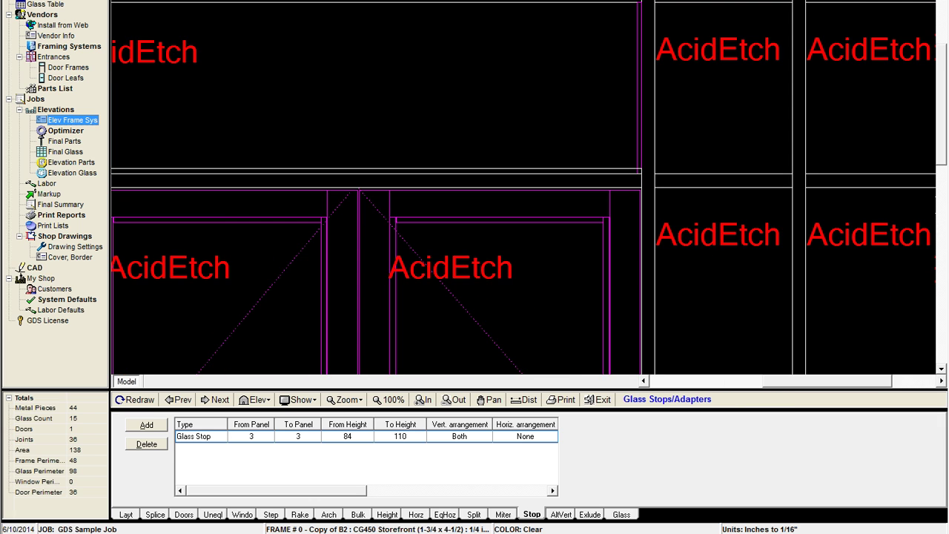
scroll(630, 57, down, 2)
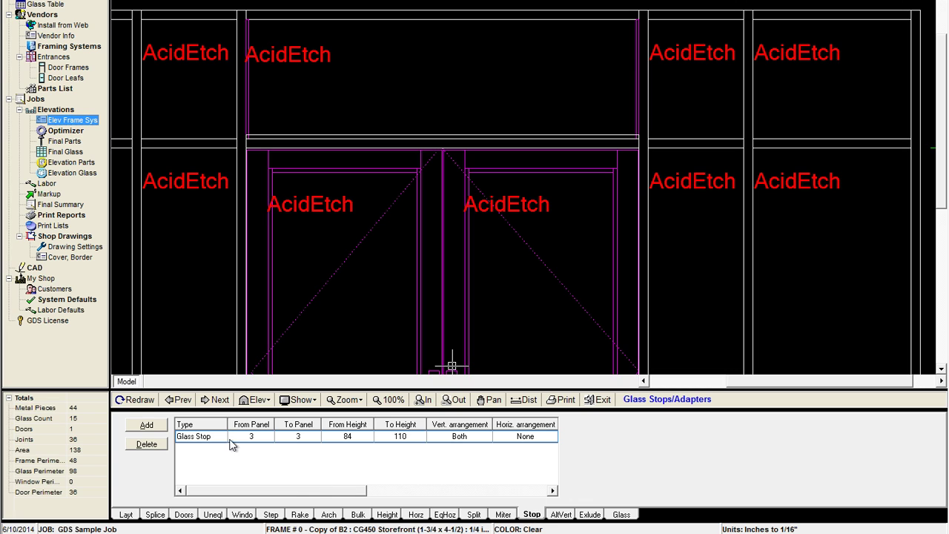
click(387, 399)
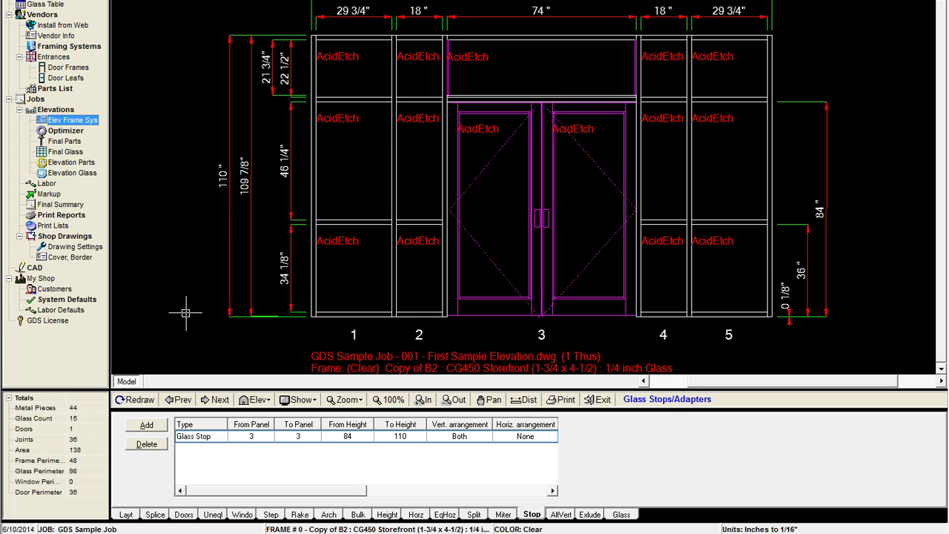
Review the framing system's glass stop and daylight settings, and open panel 3's door frame parts to examine its transom settings.
click(65, 123)
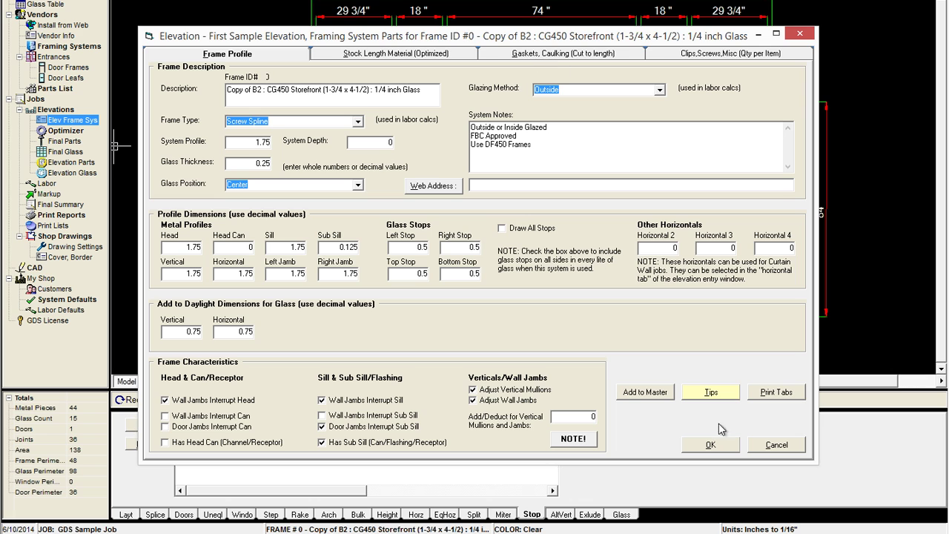
click(719, 446)
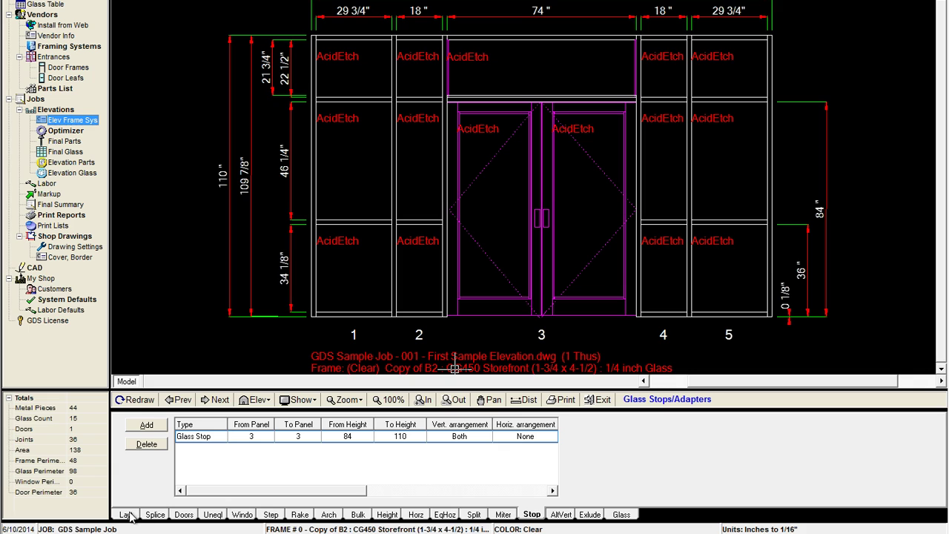
click(191, 515)
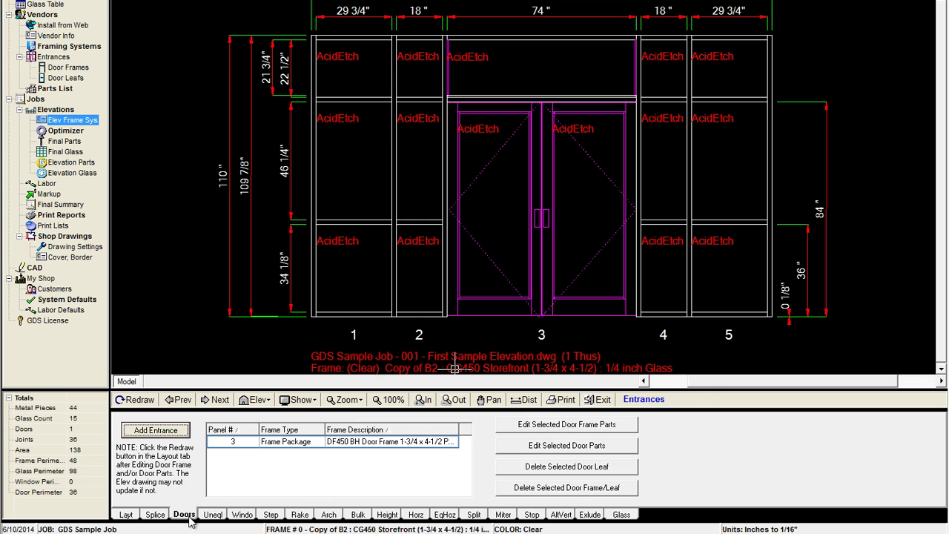
click(559, 429)
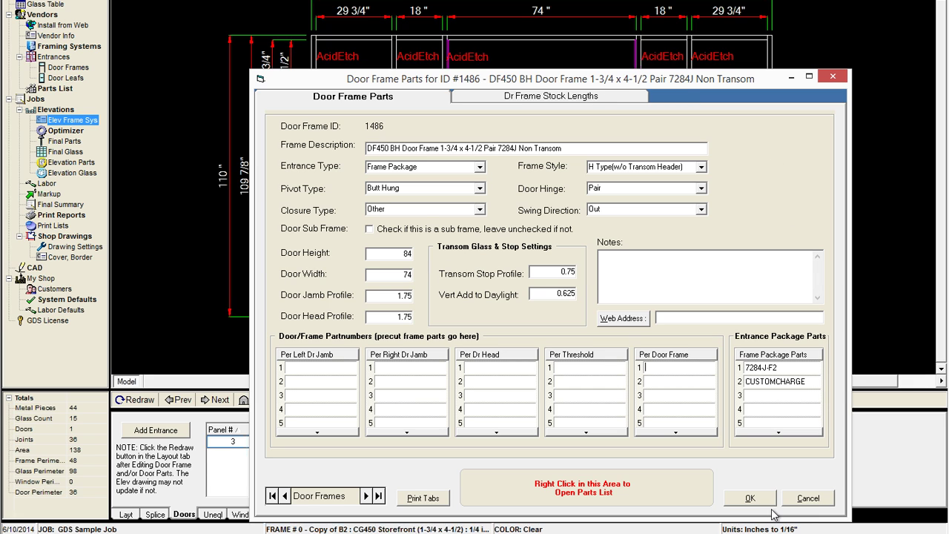
Save panel 3's door frame parts and go to the next elevation of the job.
click(750, 498)
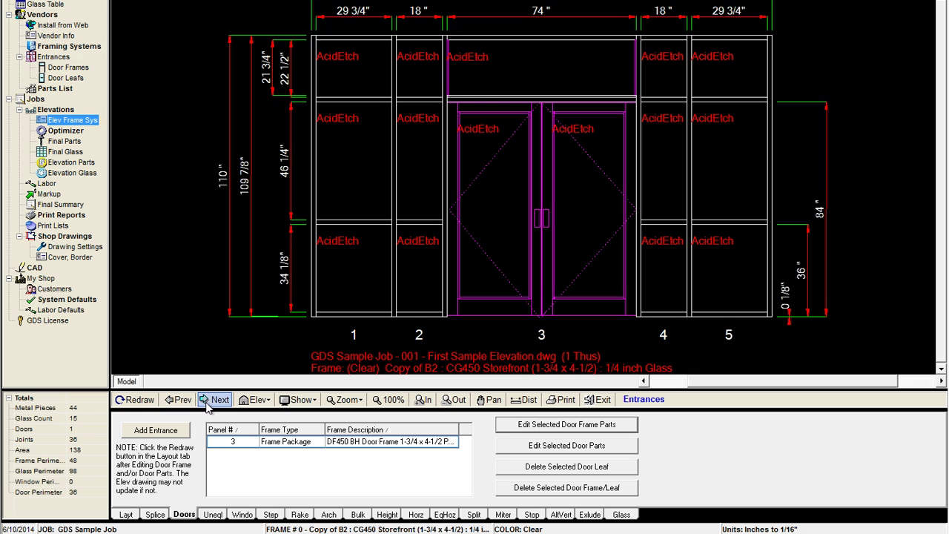
click(213, 400)
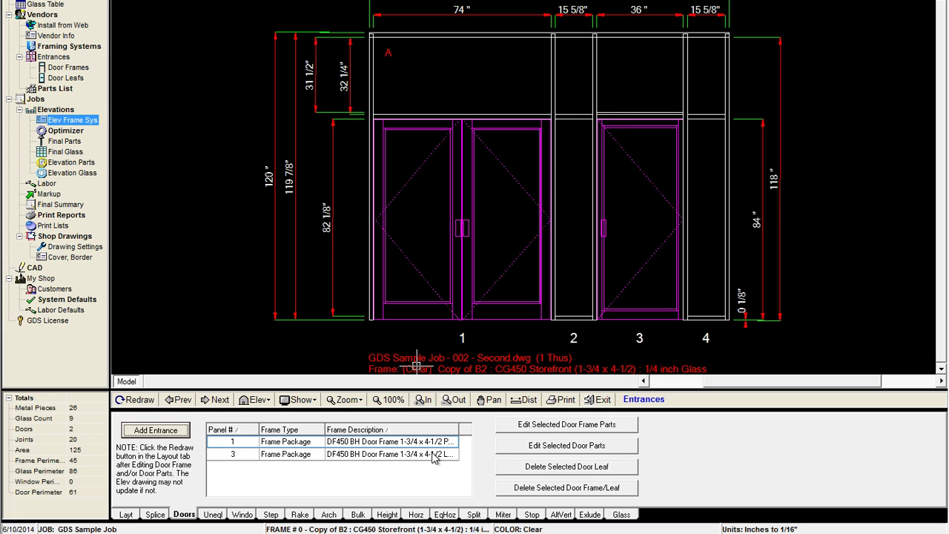
click(222, 453)
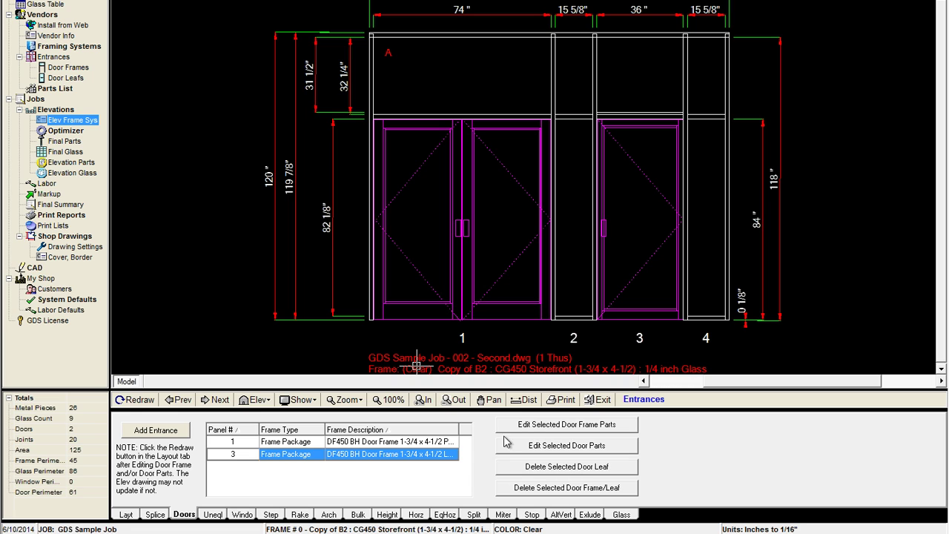
click(565, 468)
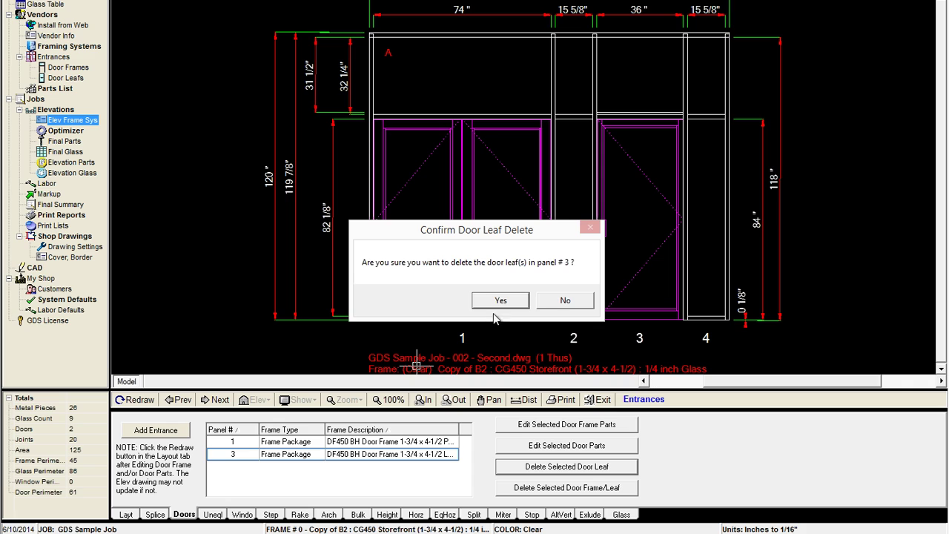
click(557, 306)
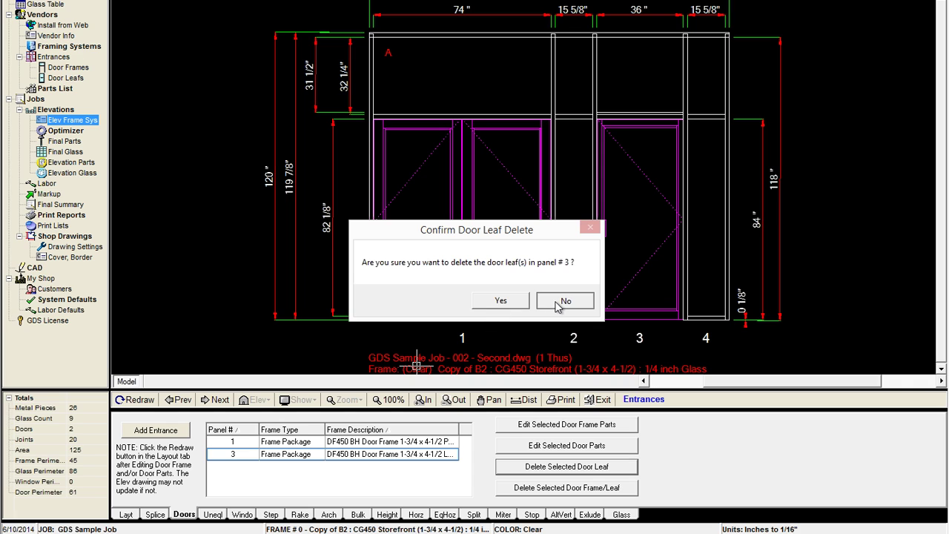
Delete the door leaves and the door frame from panel 1 of the second elevation.
click(235, 442)
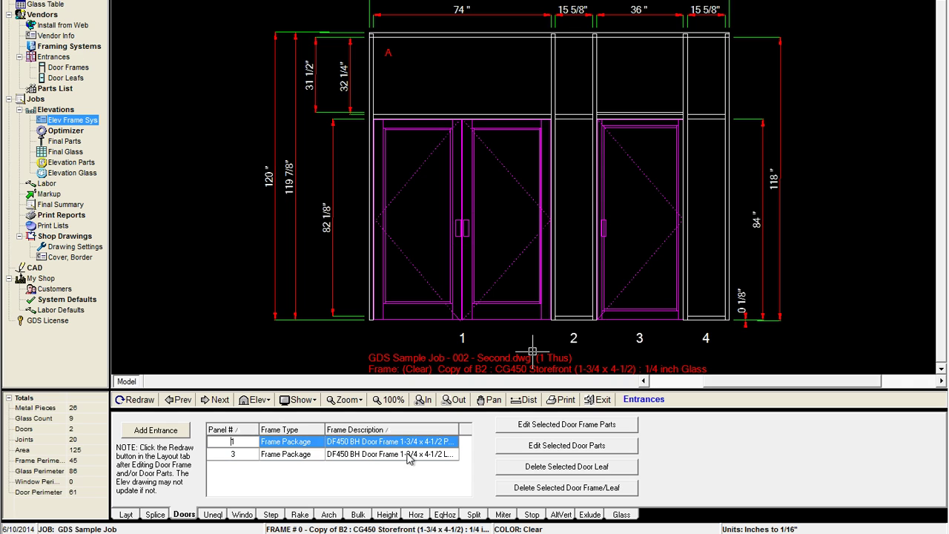
click(576, 466)
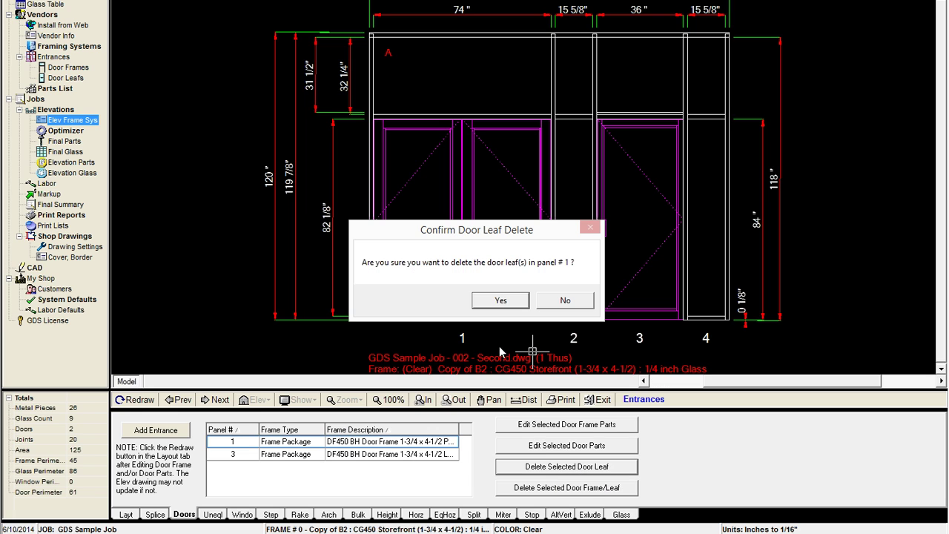
click(502, 307)
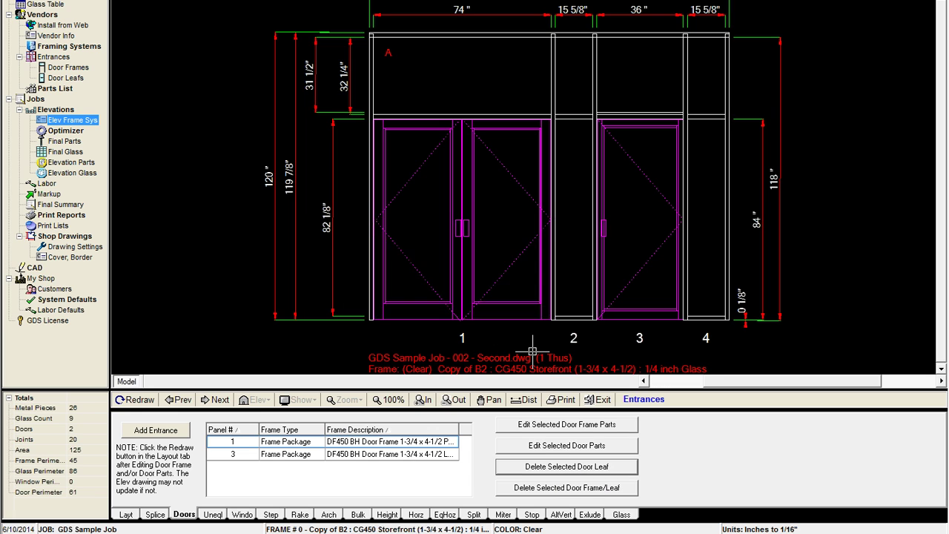
click(544, 489)
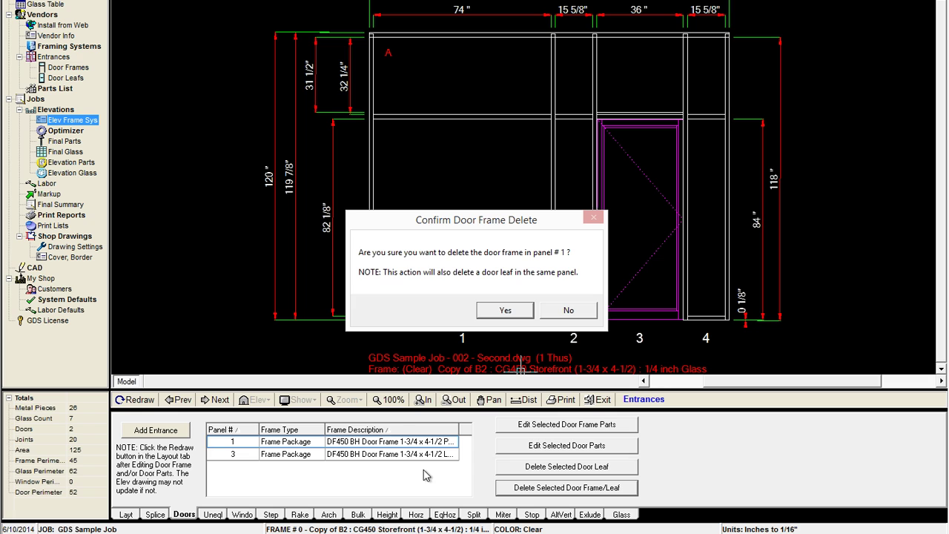
click(504, 310)
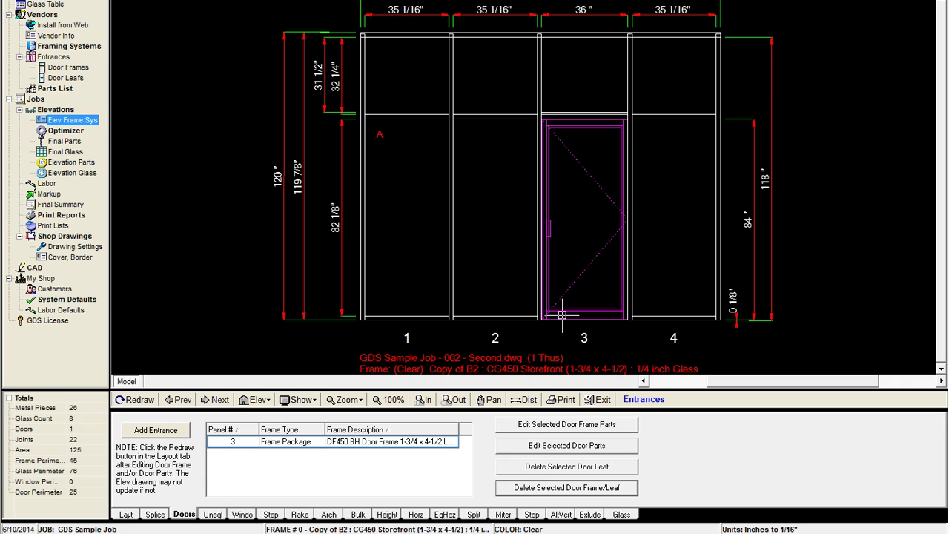
Open the frame parts of panel 3's door and mark the frame as a door sub frame.
click(568, 430)
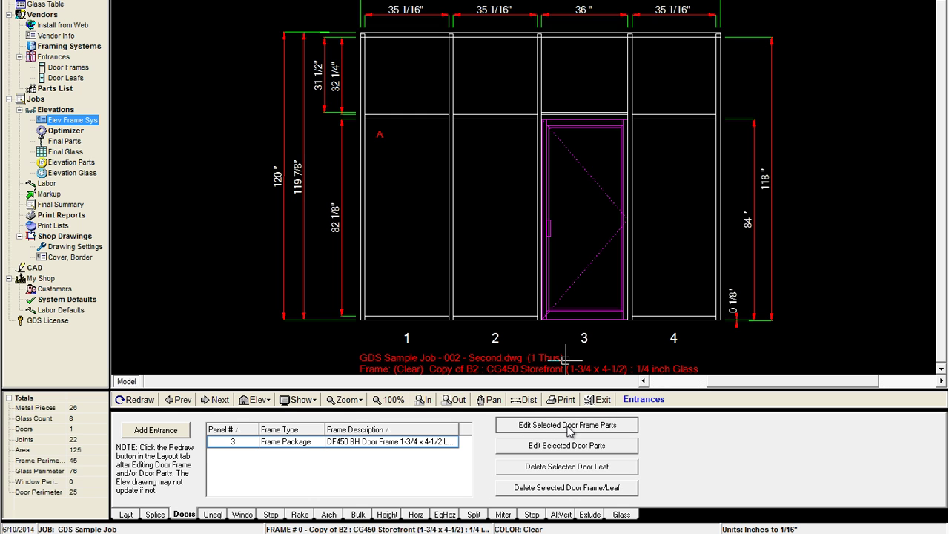
click(568, 429)
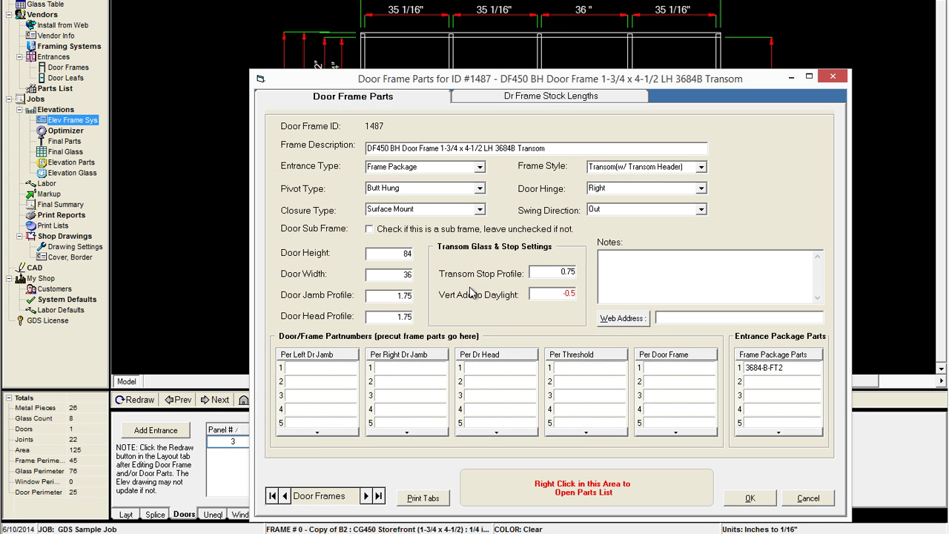
click(370, 231)
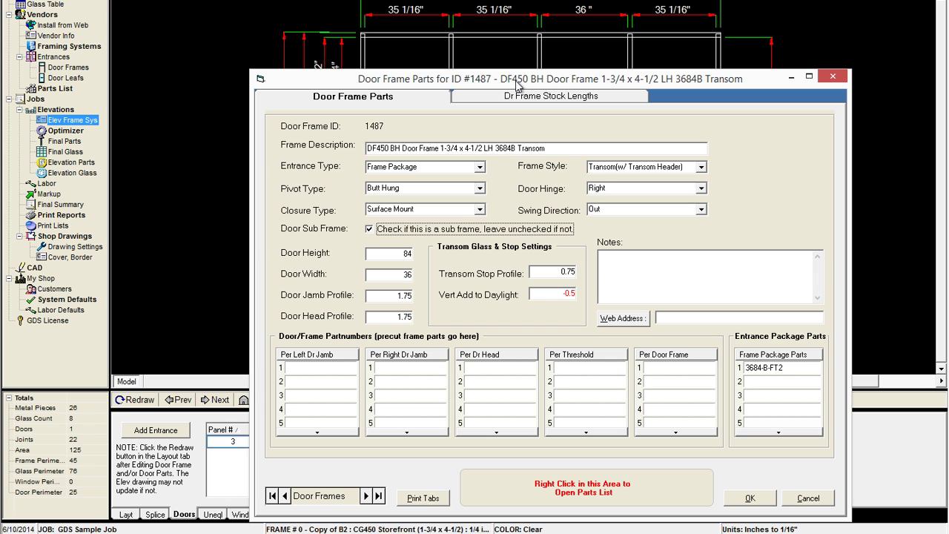
mouse_move(517, 84)
mouse_down()
mouse_move(610, 338)
mouse_move(646, 375)
mouse_move(619, 371)
mouse_up()
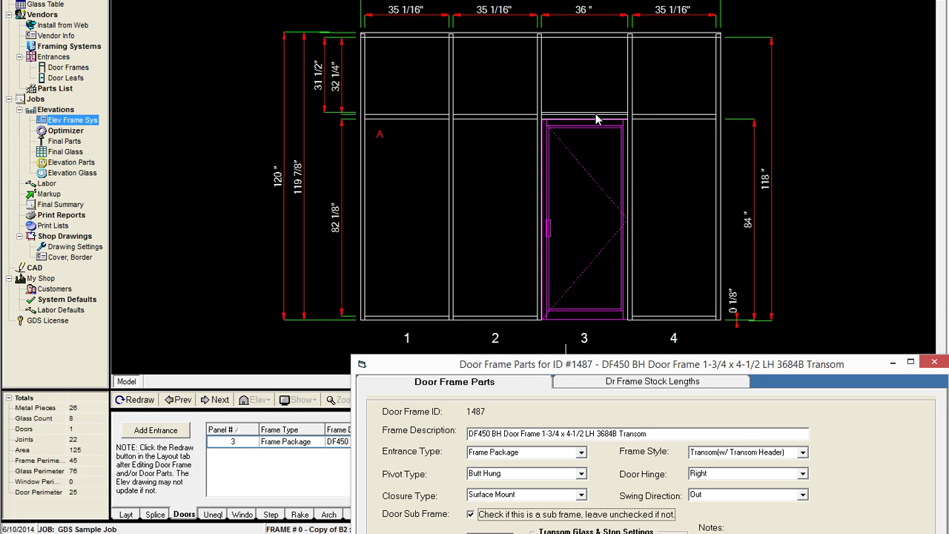
double_click(614, 284)
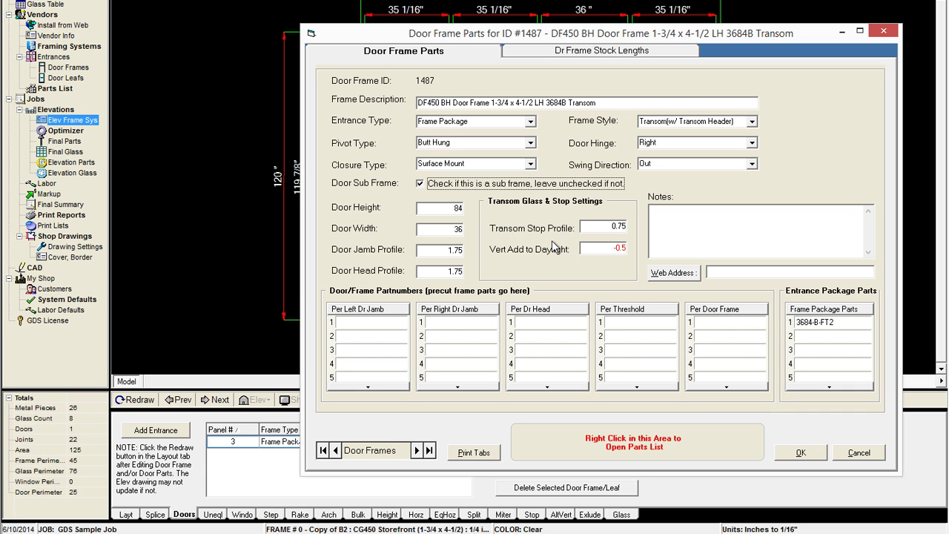
Set the door frame's transom stop profile and vertical add to daylight to 0.
click(594, 225)
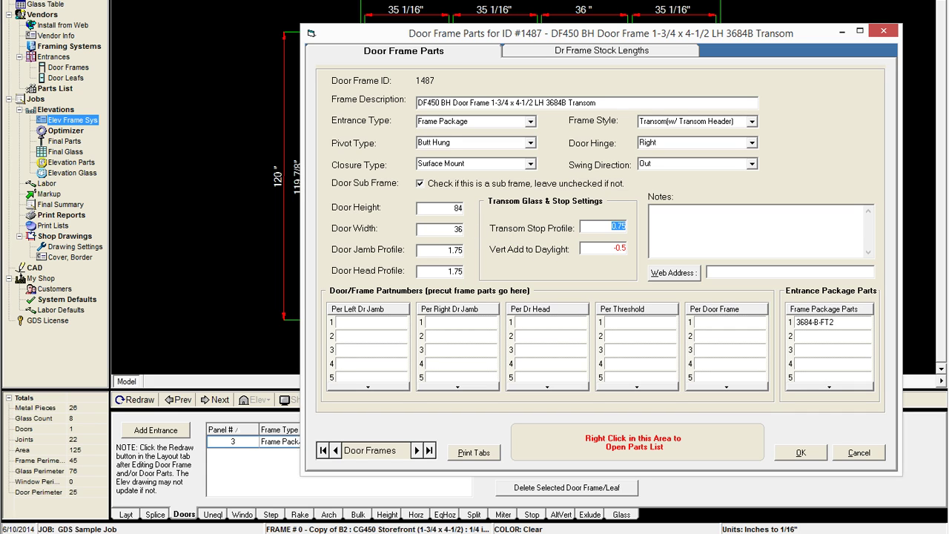
text(0)
key(Tab)
text(0)
Set both the door jamb profile and the door head profile to 0.75.
double_click(458, 251)
drag(451, 251, 472, 255)
text(0.75)
key(Tab)
text(0)
key(Tab)
Clear the left jamb filler CG450-10 and the right jamb filler CG450-5 from the door frame's stock lengths.
click(620, 54)
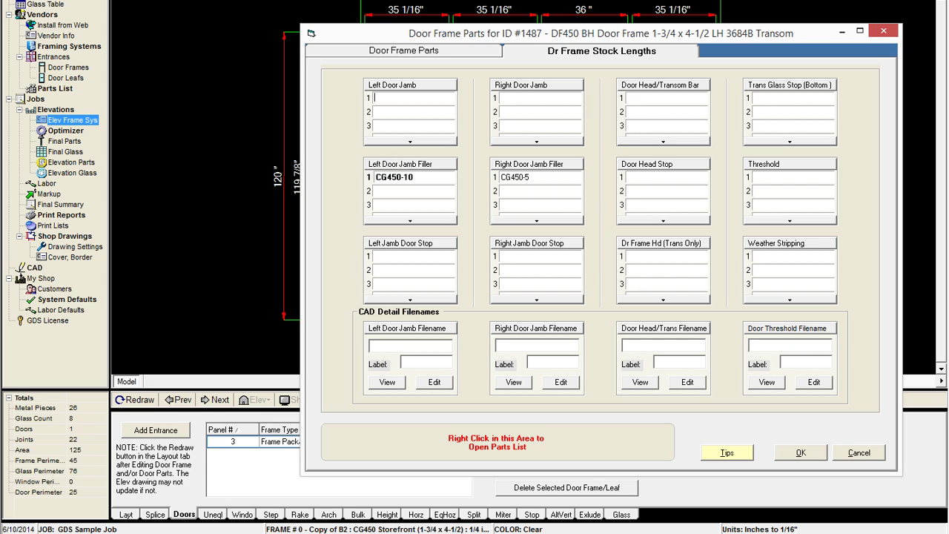
click(398, 177)
drag(407, 176, 354, 175)
key(Delete)
click(542, 176)
drag(541, 176, 503, 176)
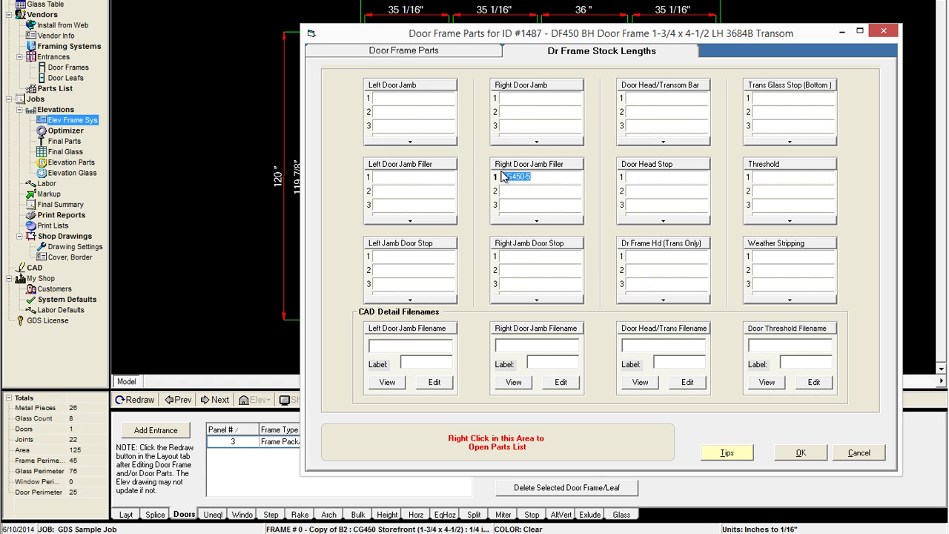
key(Delete)
Change the door frame style to Other and save the door frame parts.
click(457, 59)
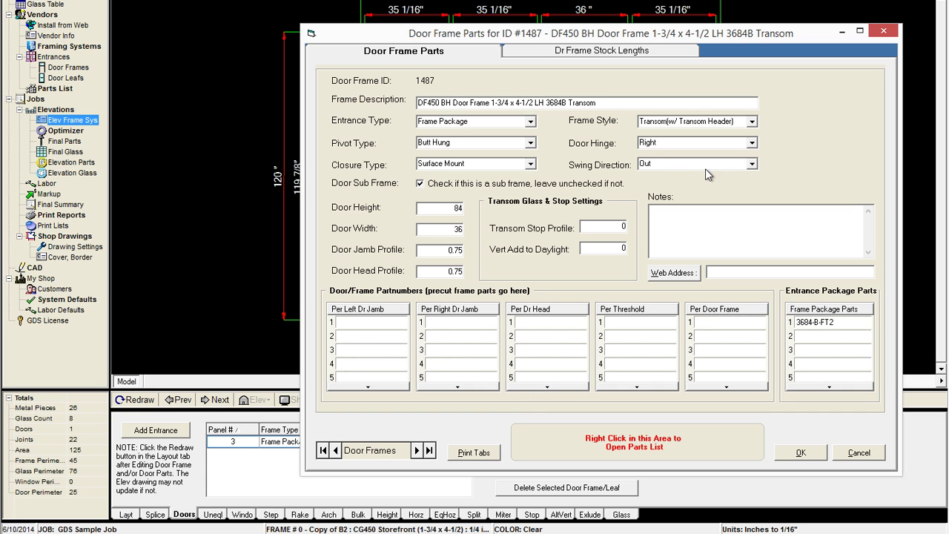
click(751, 122)
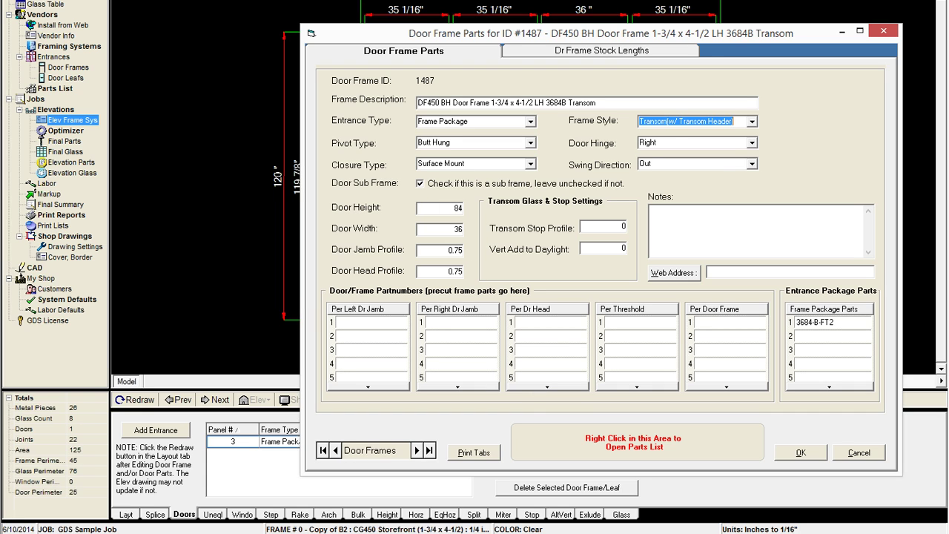
click(751, 121)
click(647, 158)
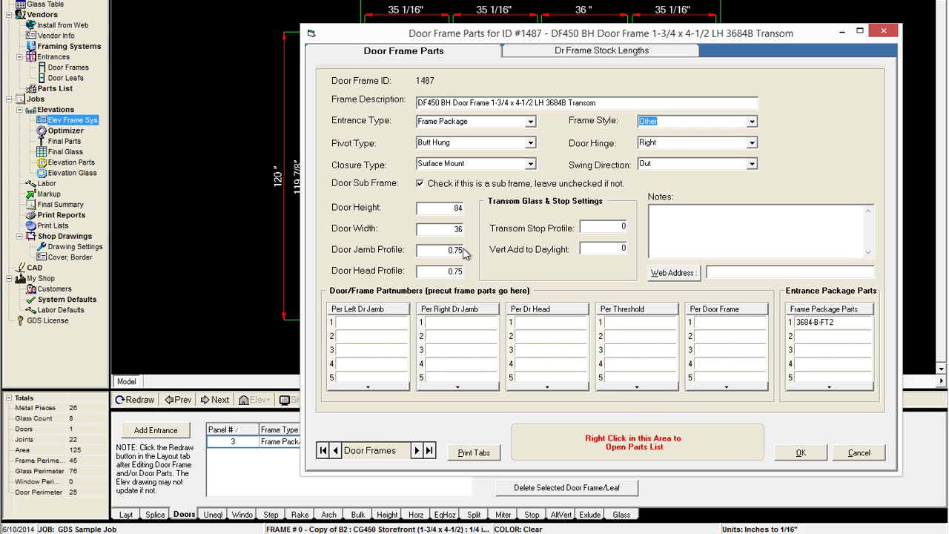
click(809, 455)
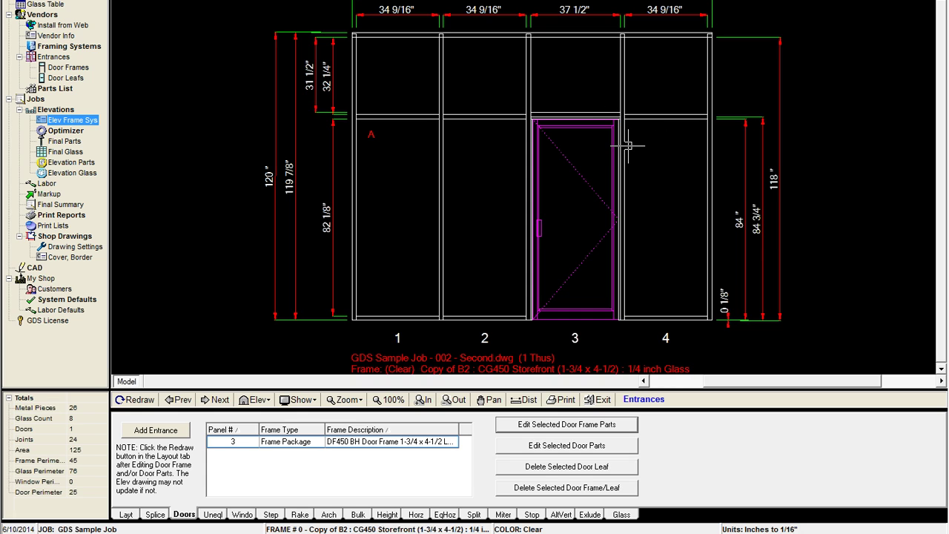
Inspect the sub frame around panel 3's door and how its header lines up with the adjacent horizontals.
scroll(521, 171, up, 2)
scroll(515, 184, up, 1)
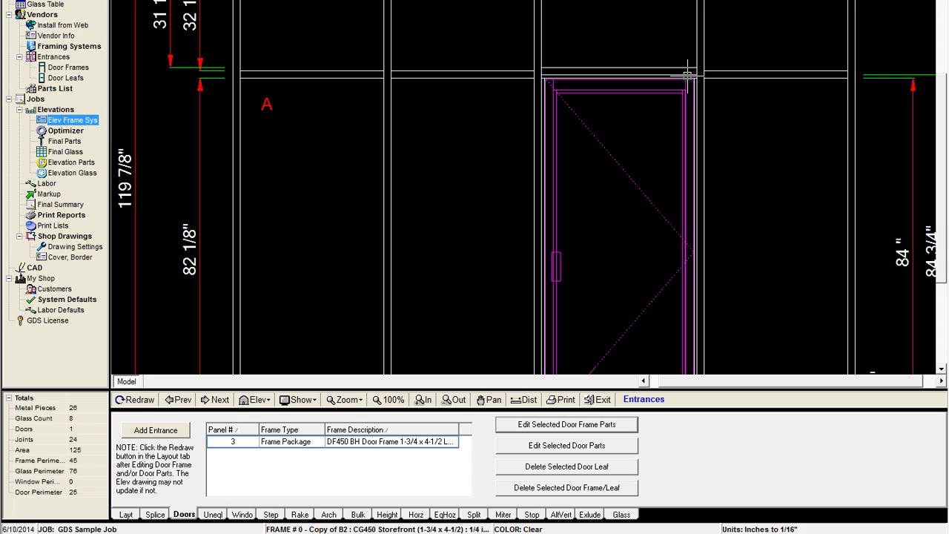
scroll(672, 80, up, 5)
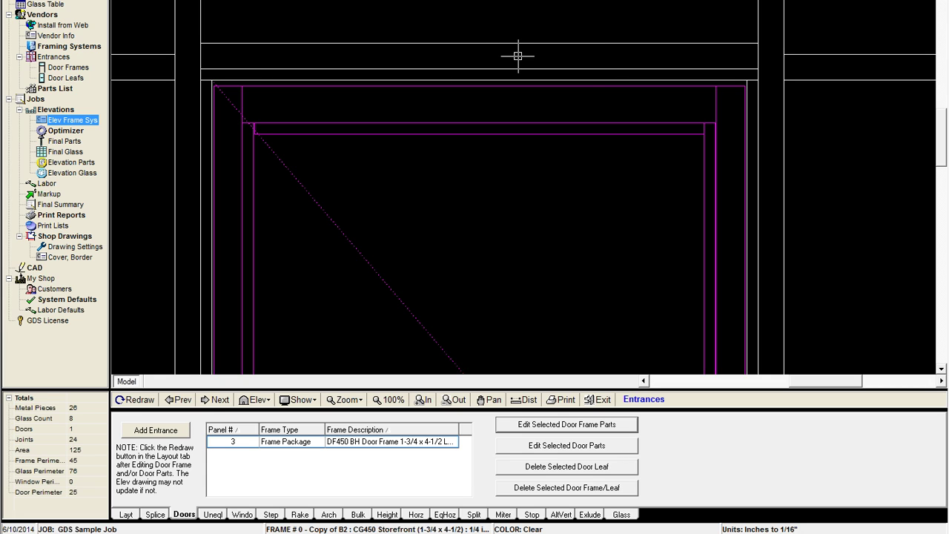
scroll(587, 87, down, 1)
scroll(584, 96, down, 3)
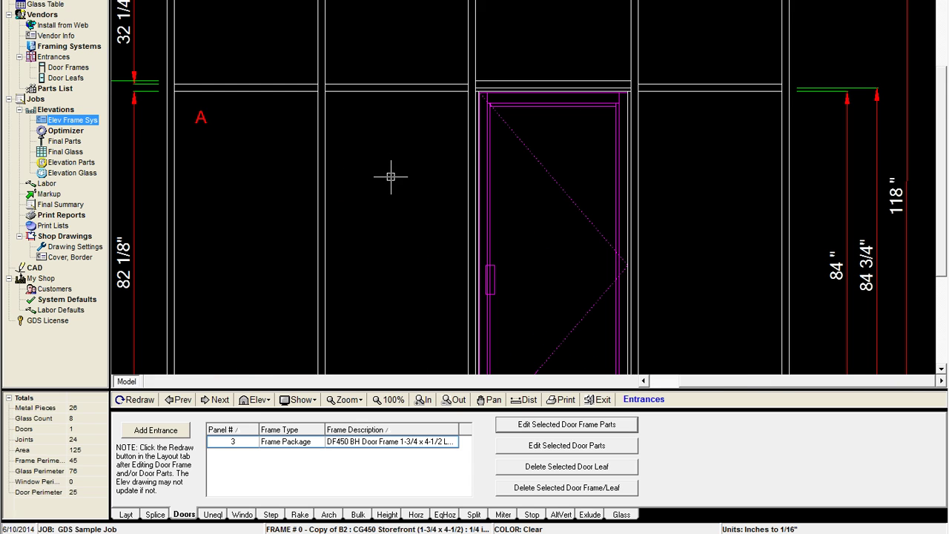
scroll(344, 276, up, 1)
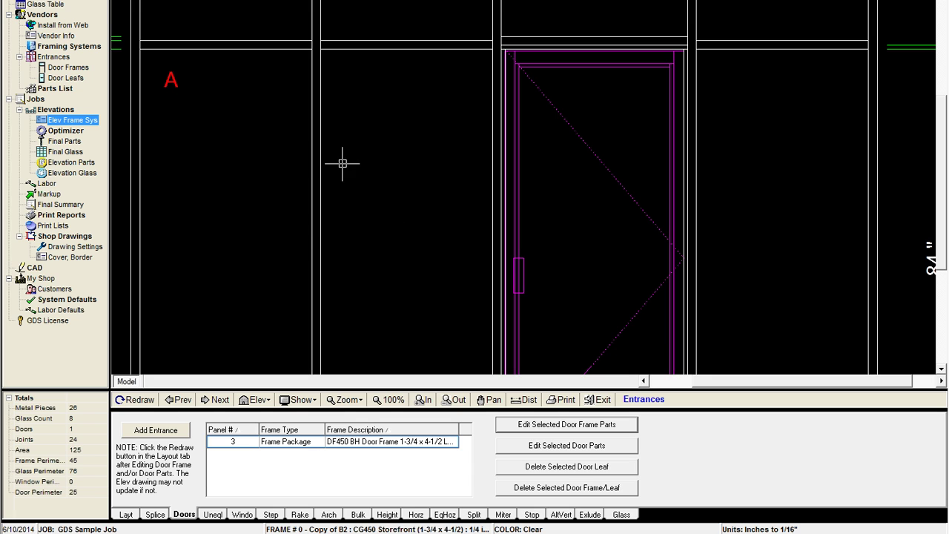
scroll(327, 184, down, 2)
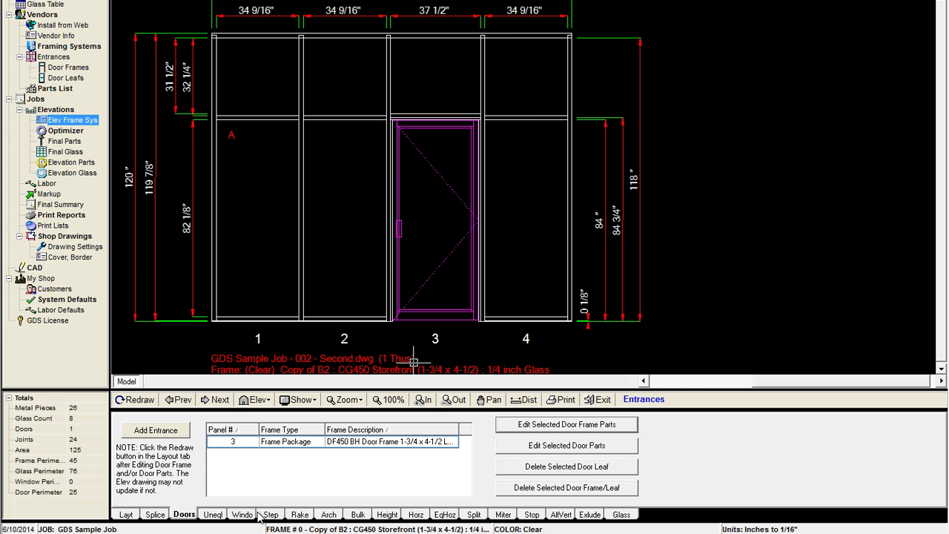
Set the height from bottom of the horizontal added in all panels to 84.75.
click(421, 516)
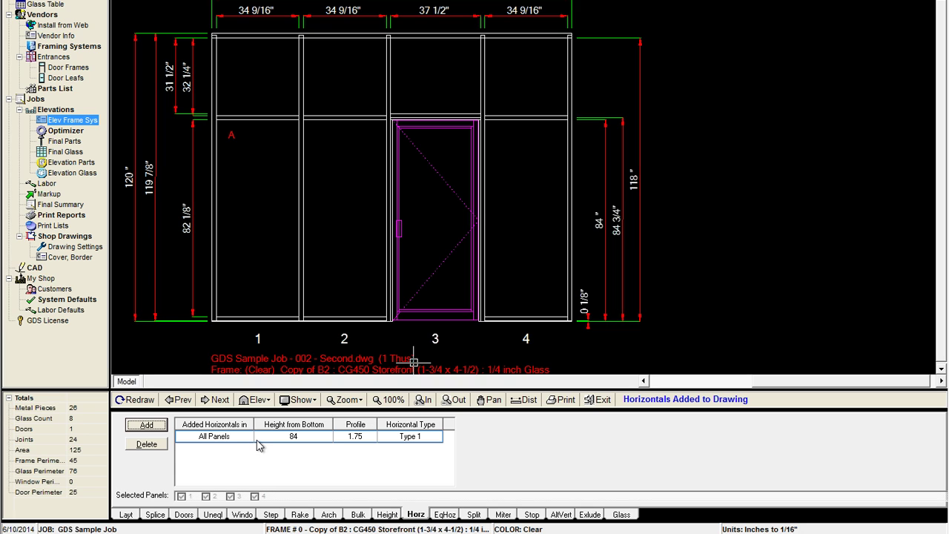
click(306, 436)
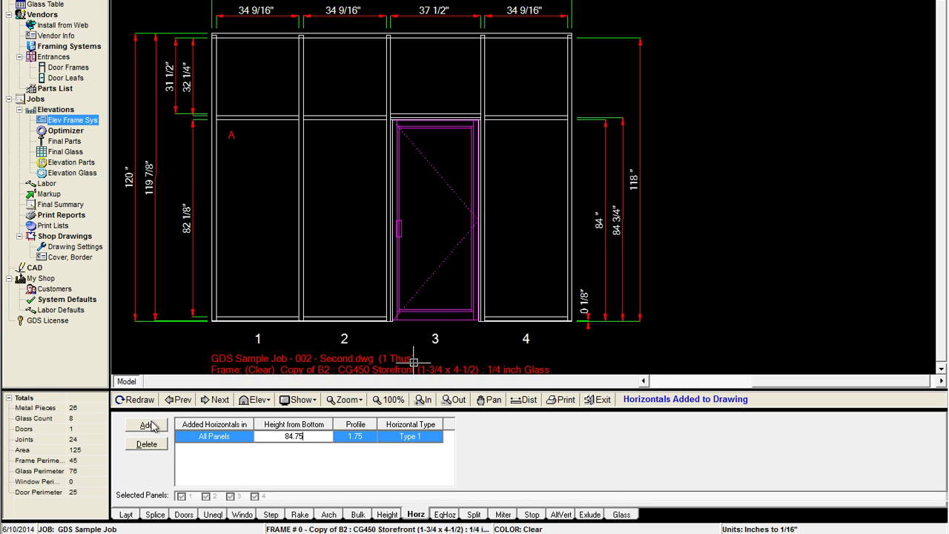
key(Return)
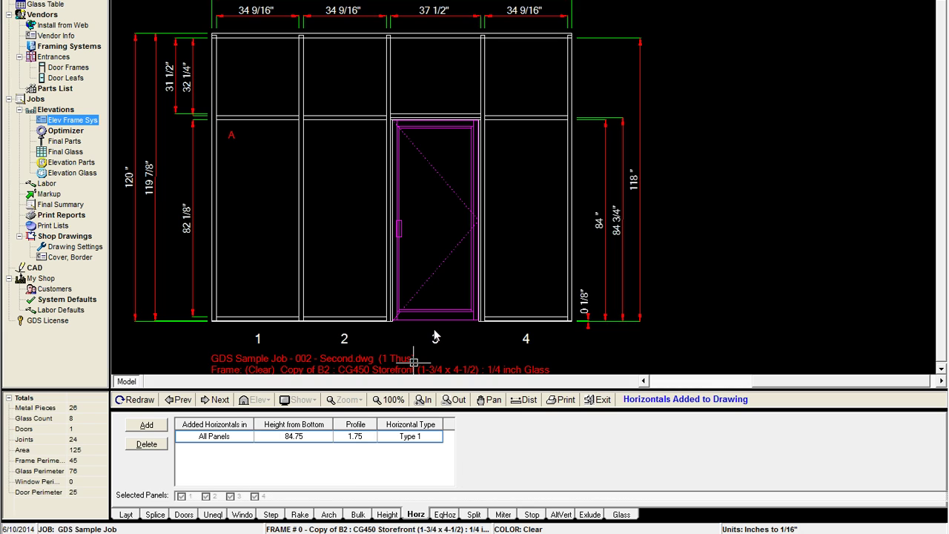
click(355, 436)
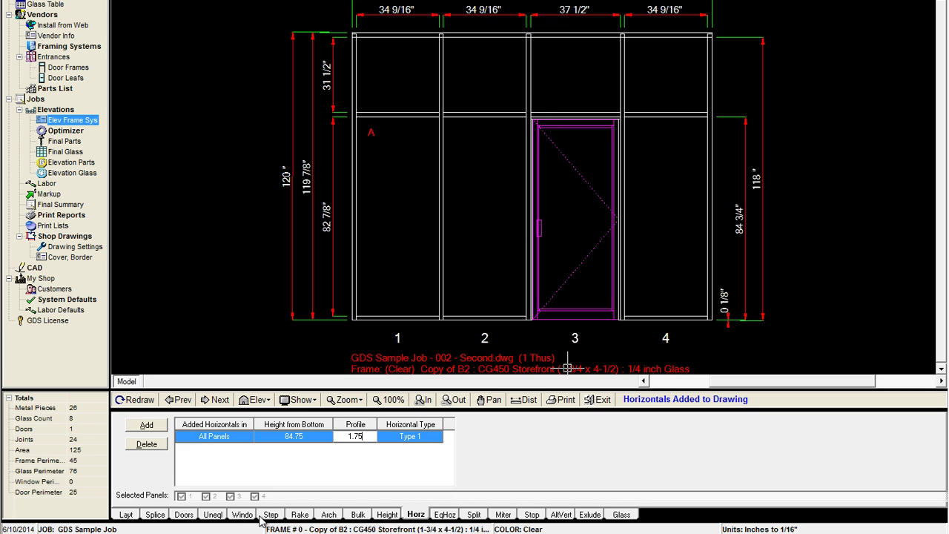
Reopen panel 3's door frame parts, remove the remaining CG450-5 right door jamb filler, and save.
click(183, 515)
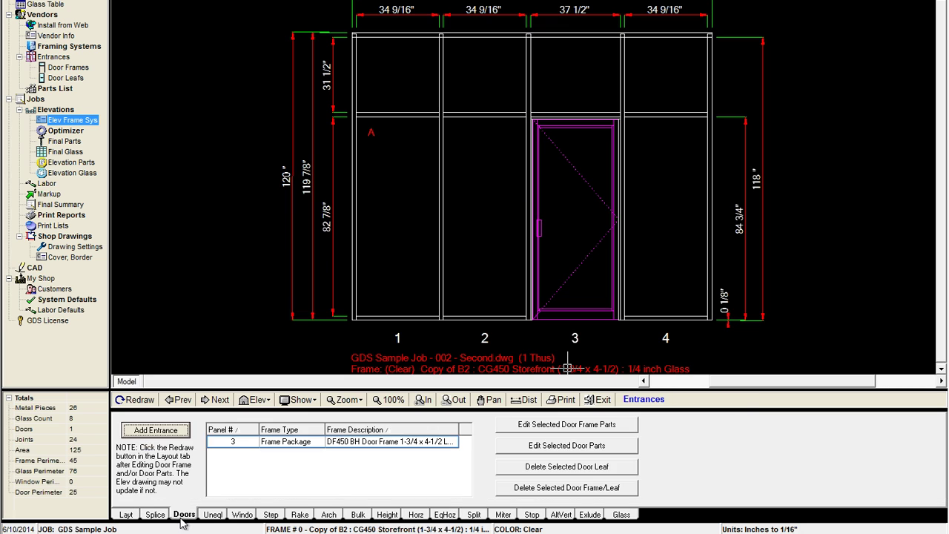
click(552, 424)
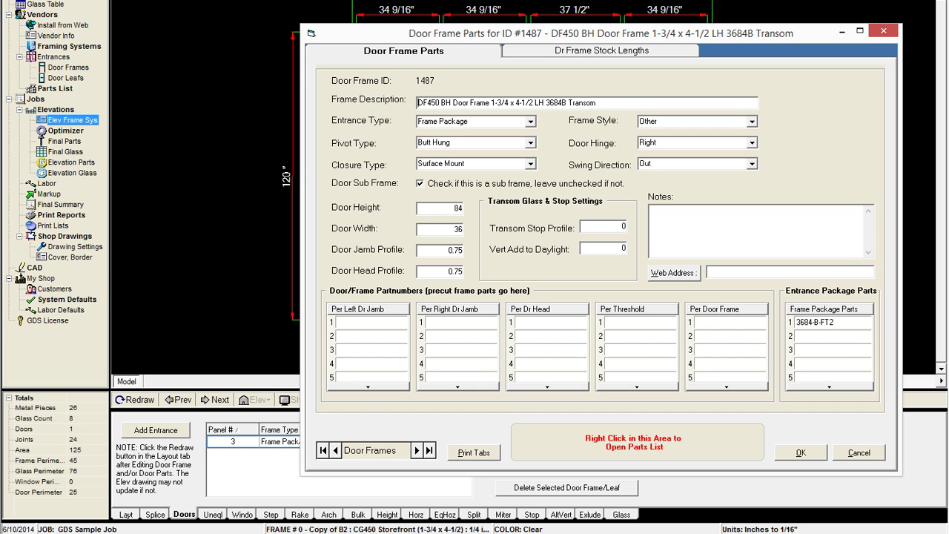
click(564, 53)
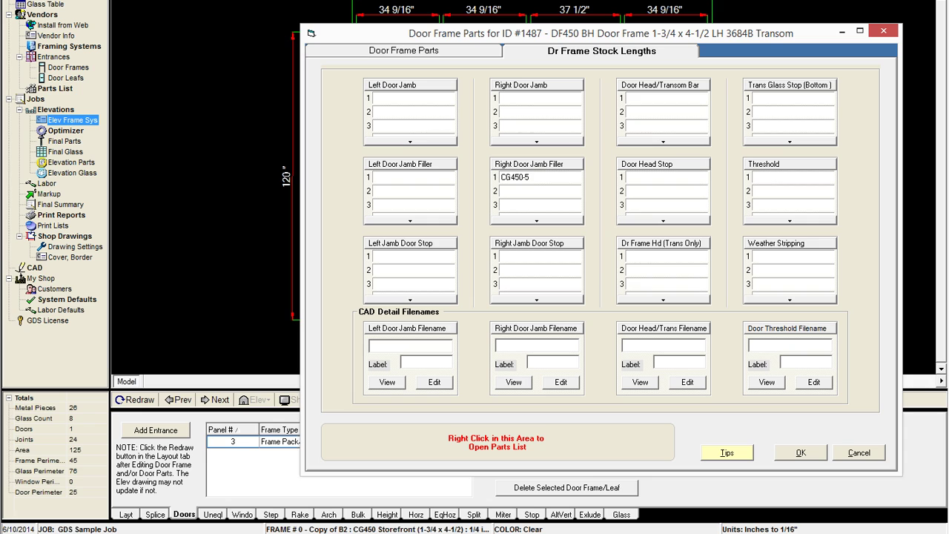
click(524, 177)
double_click(526, 177)
drag(533, 176, 473, 175)
key(Delete)
click(801, 453)
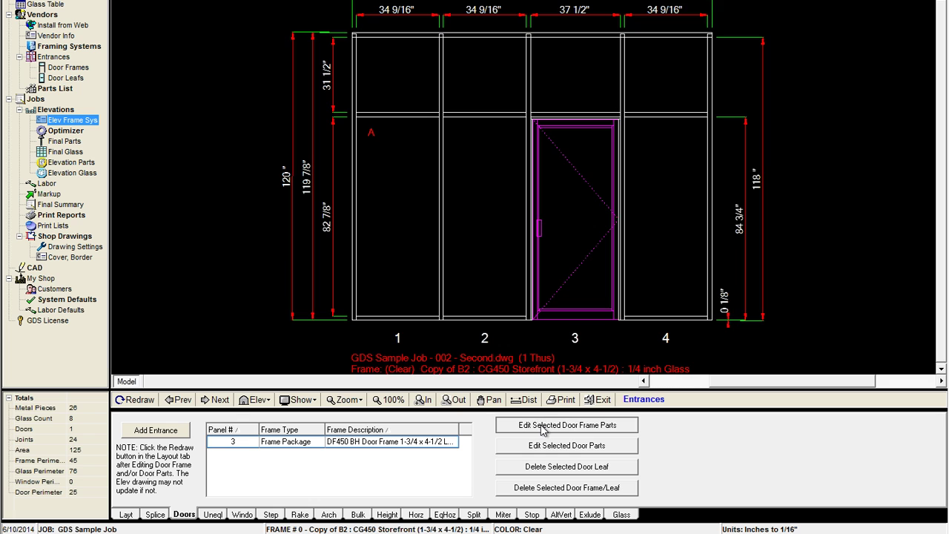
Review the door frame parts of panel 3's entrance, checking the frame package part and every stock length list, and save the frame.
click(542, 429)
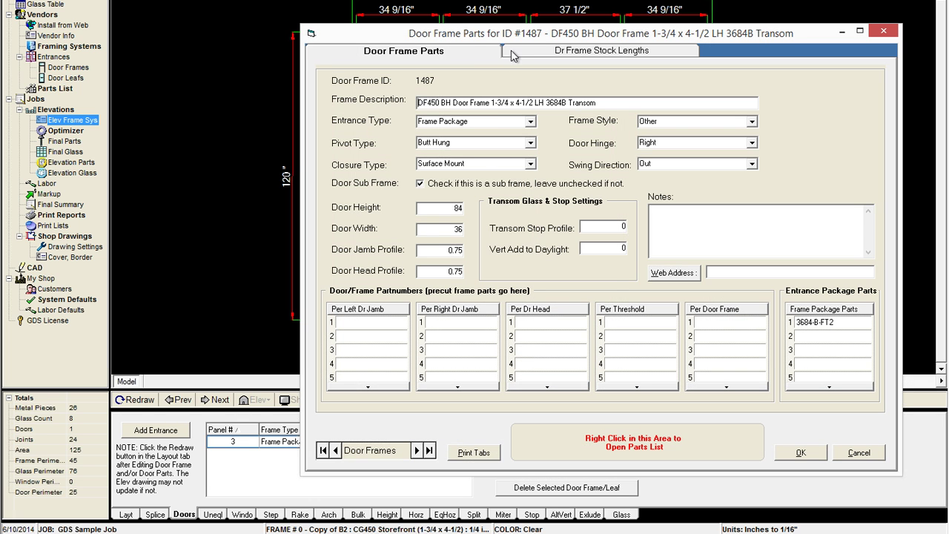
click(511, 50)
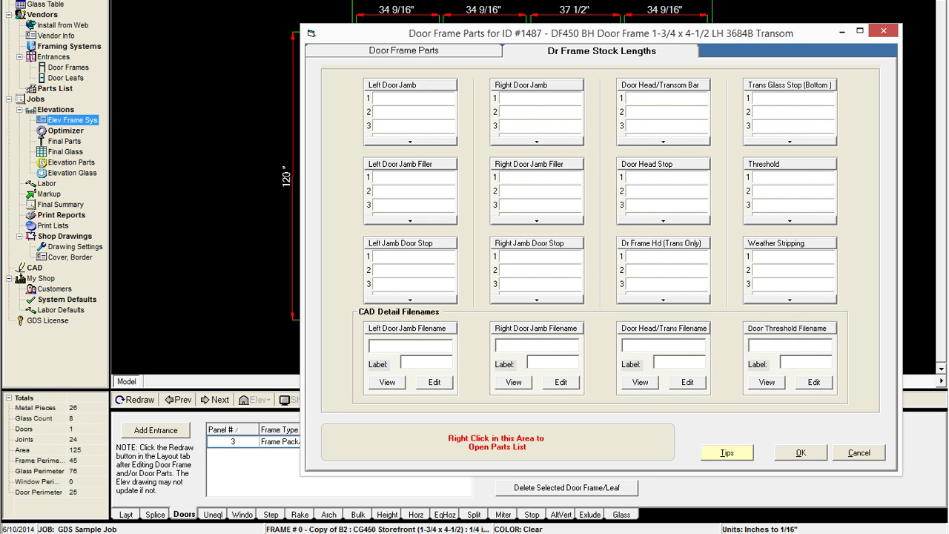
click(463, 49)
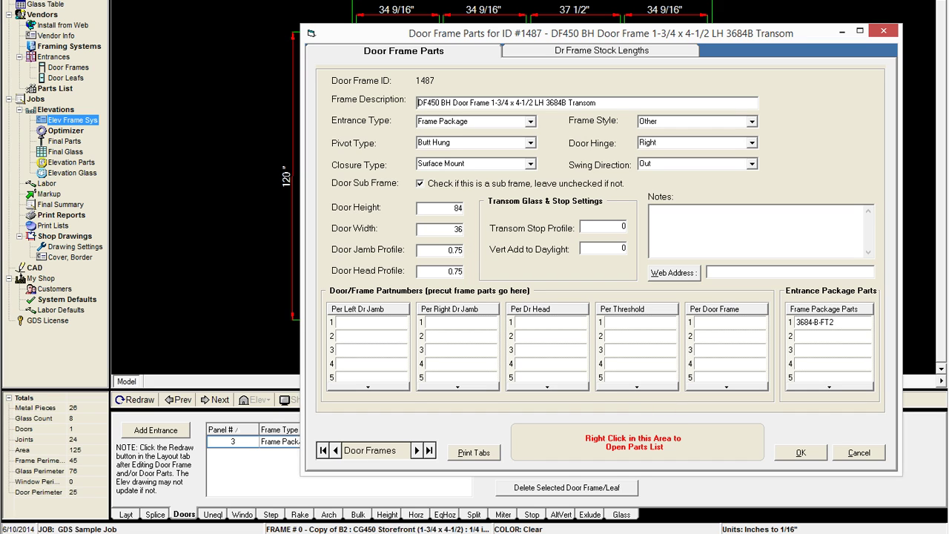
click(823, 322)
click(647, 53)
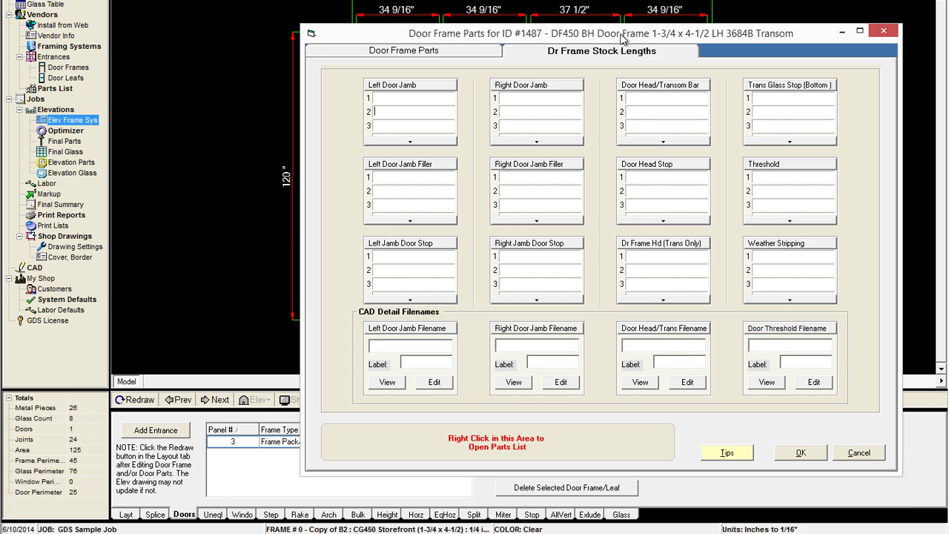
drag(621, 38, 688, 176)
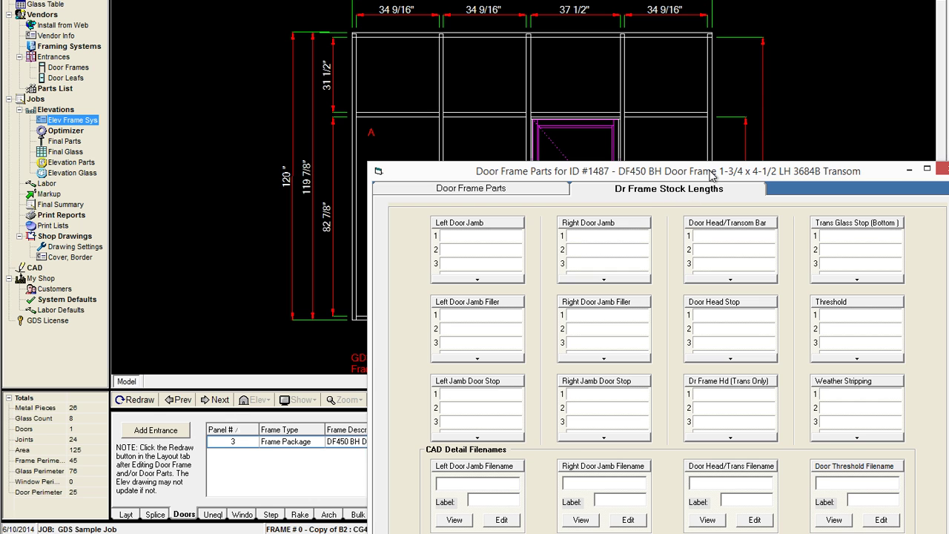
drag(711, 174, 606, 30)
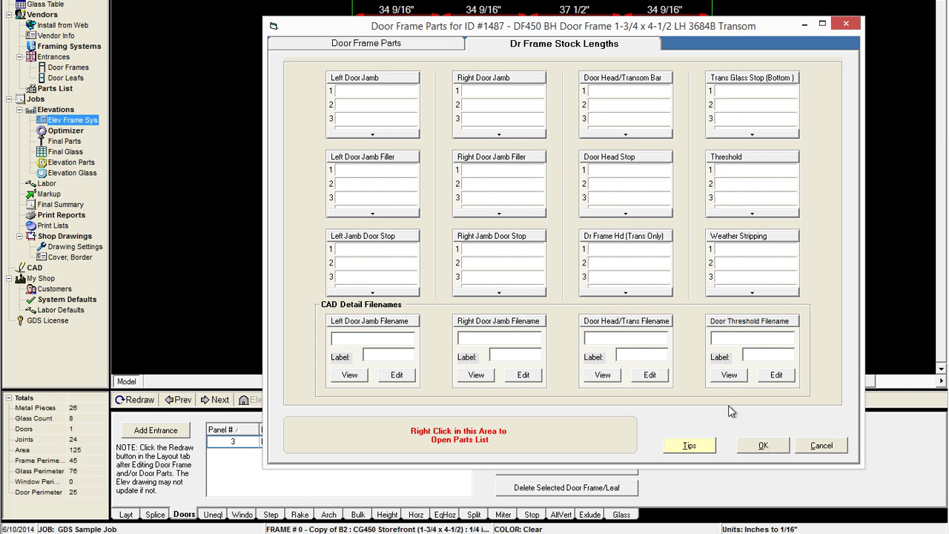
click(763, 445)
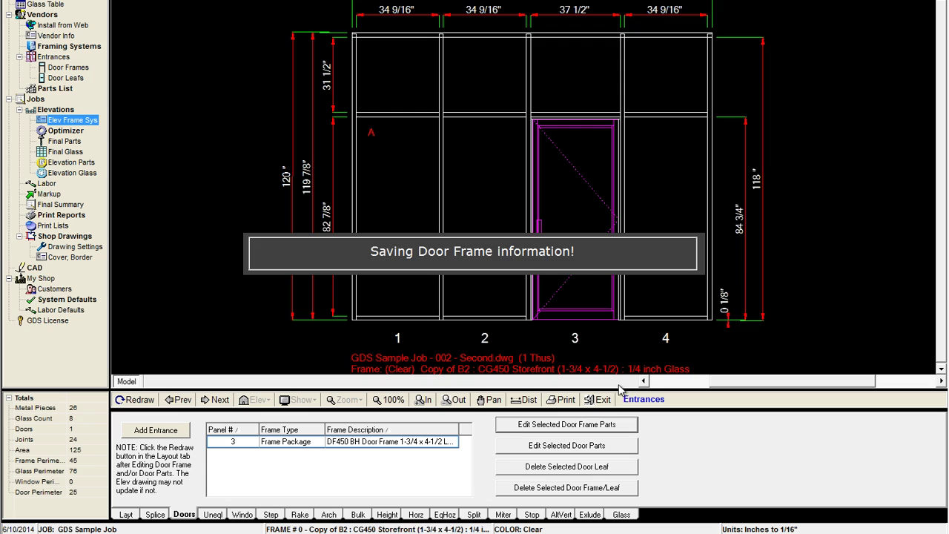